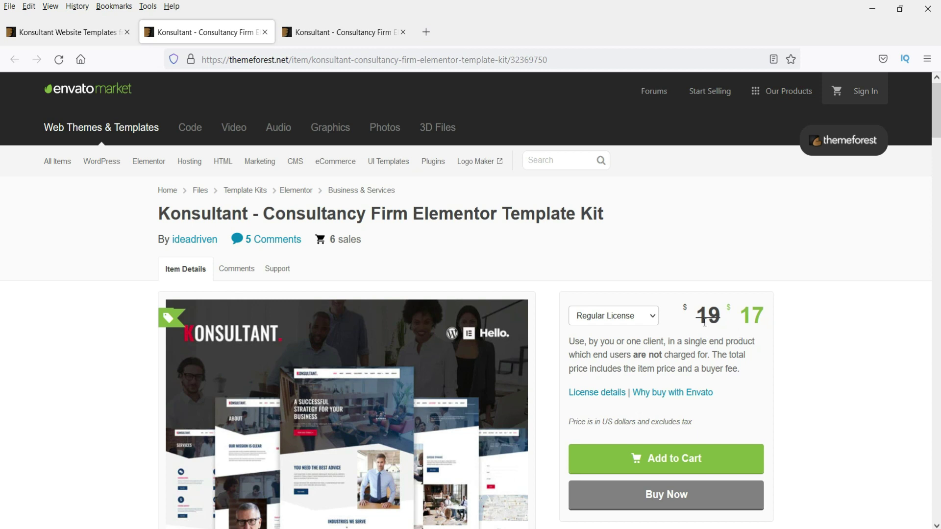
double_click(745, 316)
left_click(816, 298)
scroll(816, 296, "down", 4)
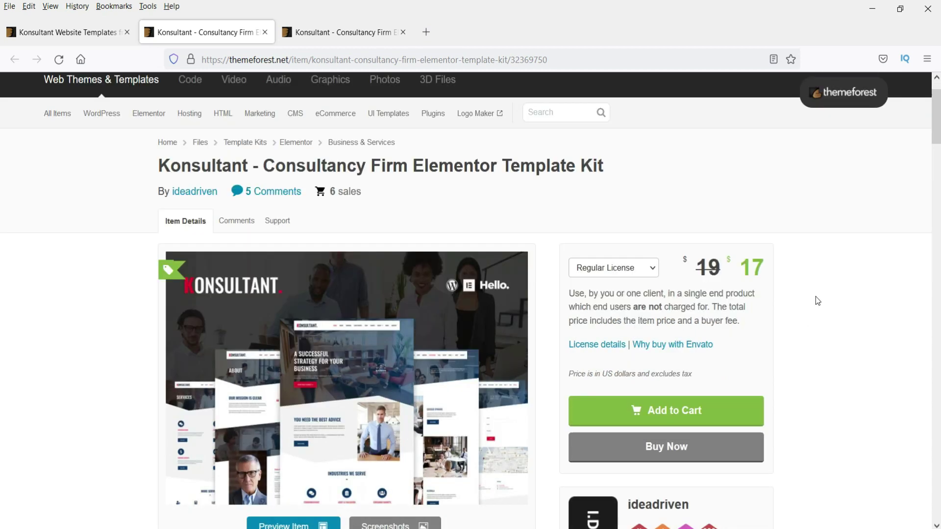
scroll(815, 300, "down", 5)
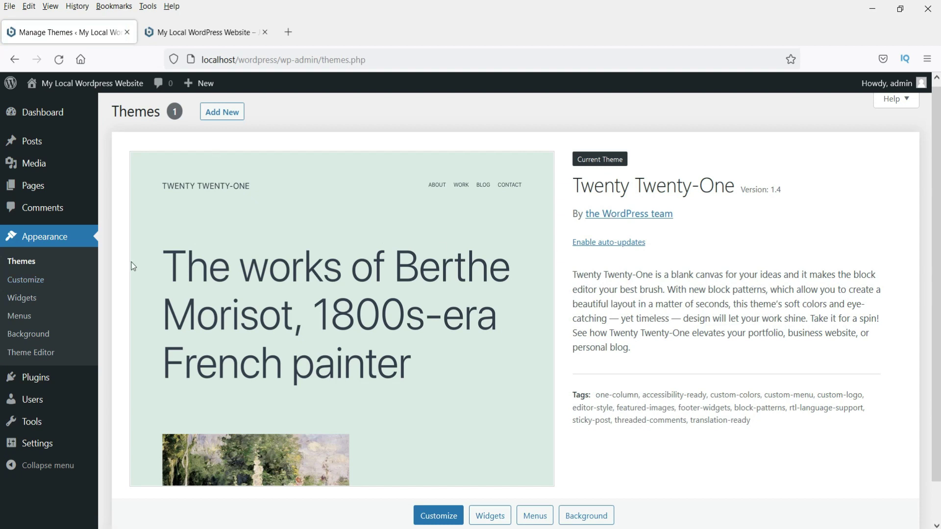
Look through the installed plugins, pages and posts lists in the admin
left_click(42, 377)
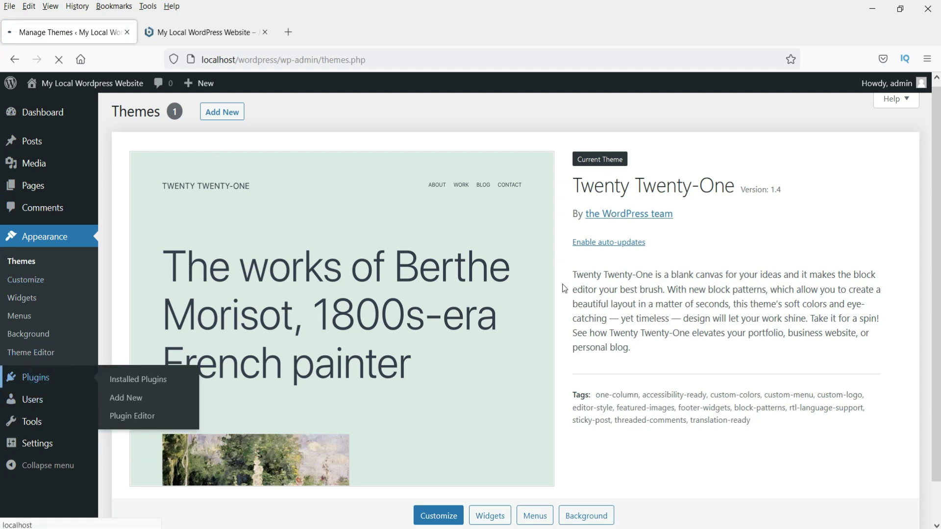
left_click(54, 192)
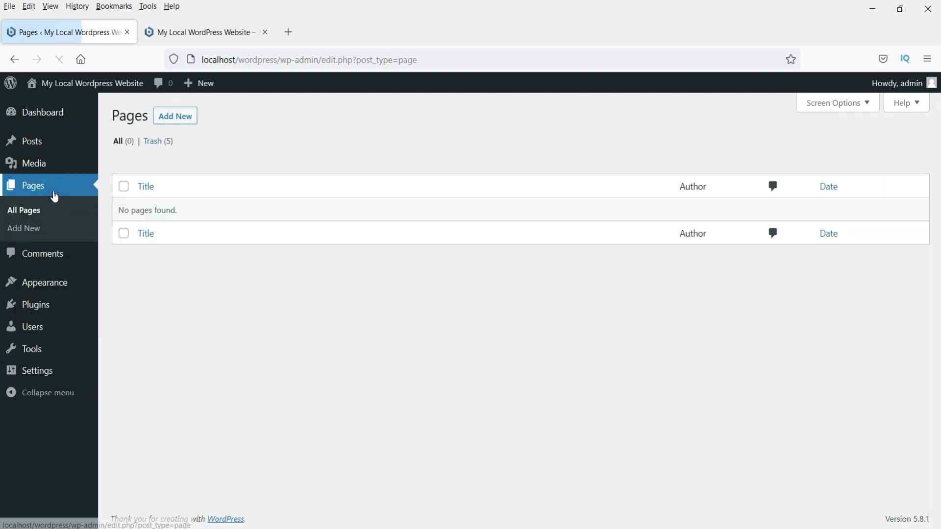
left_click(39, 144)
left_click(442, 339)
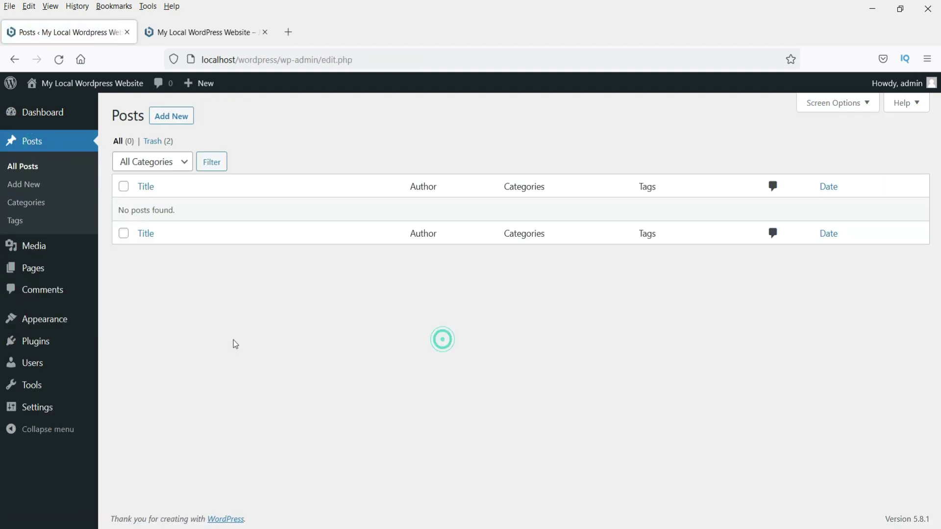
Search the theme directory for 'hello elementor', then install and activate Hello Elementor
mouse_move(59, 332)
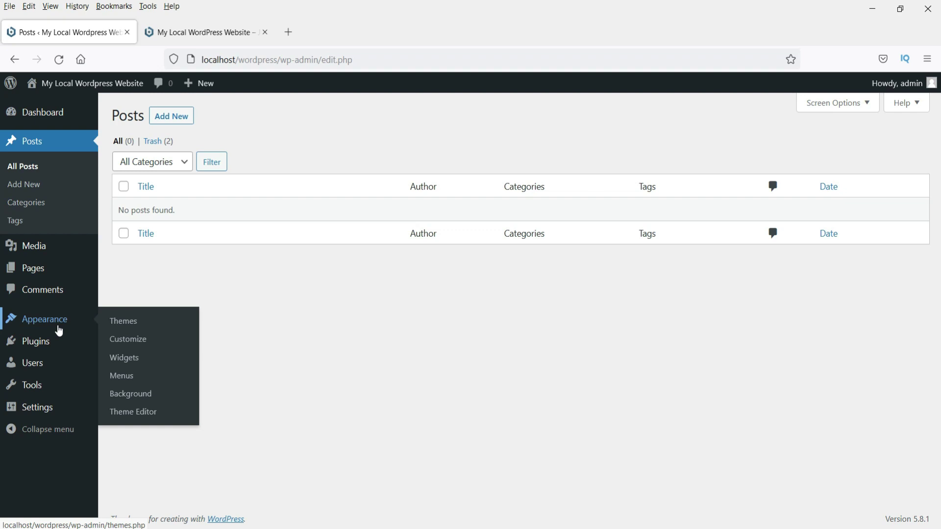
left_click(116, 324)
left_click(227, 117)
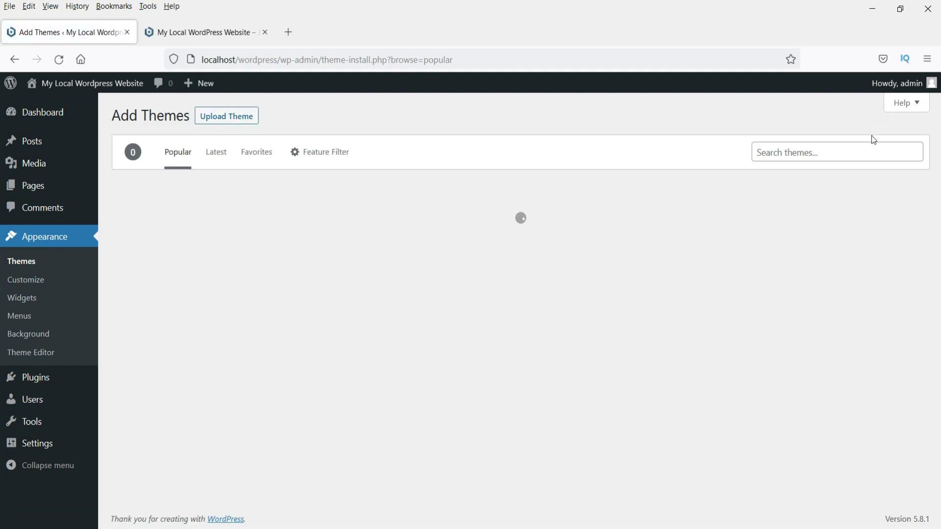
left_click(784, 151)
type("hello")
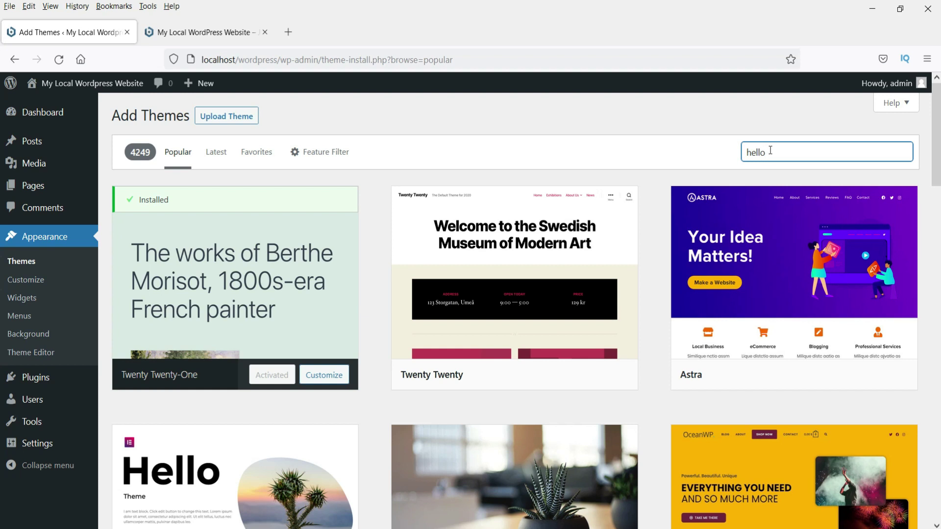
type(" elementor")
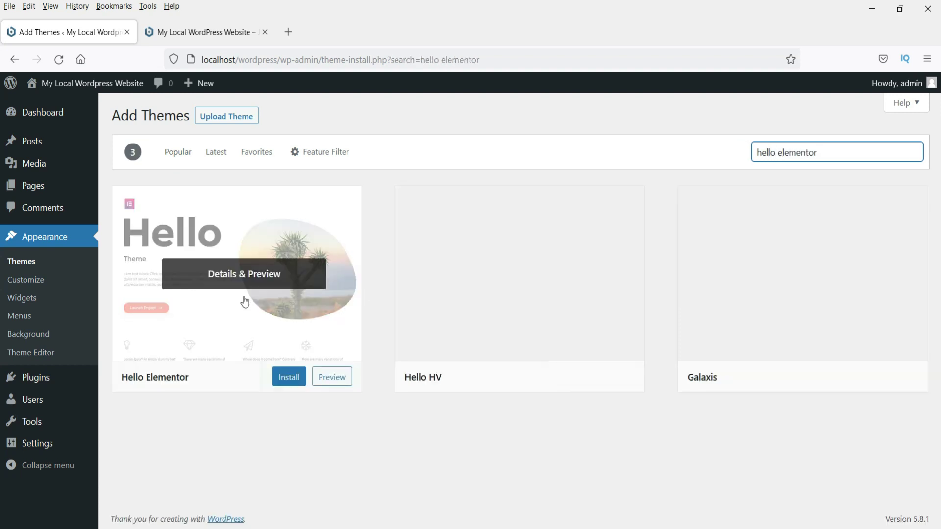
left_click(286, 378)
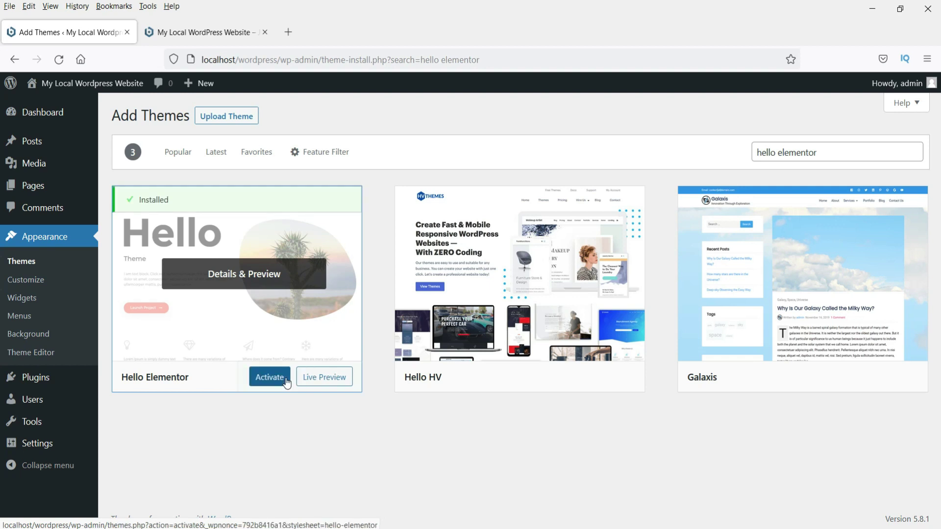
left_click(287, 382)
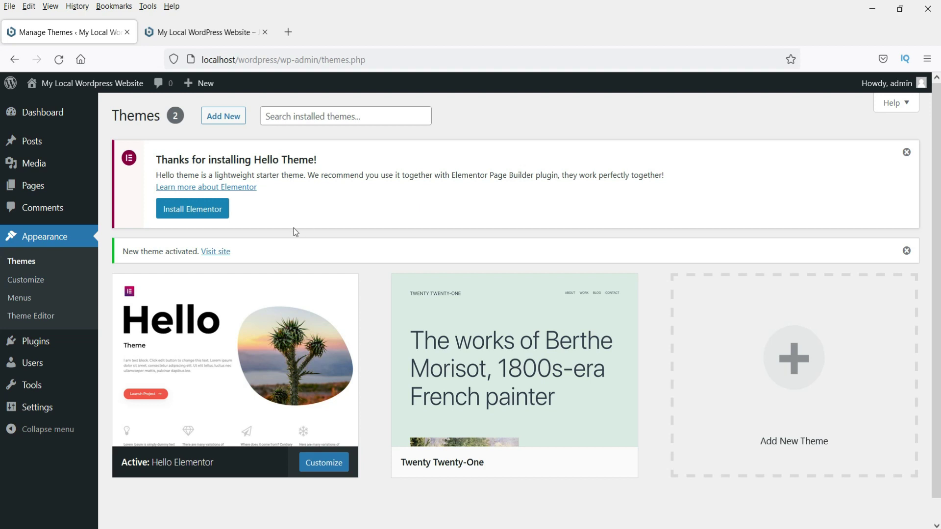
Install and activate the recommended Elementor page builder plugin (3.4.4)
left_click(196, 217)
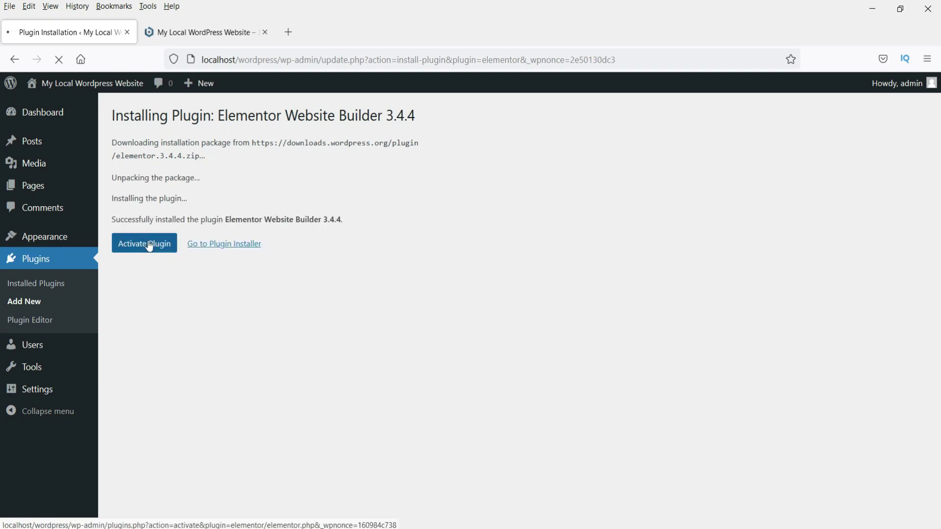
left_click(149, 247)
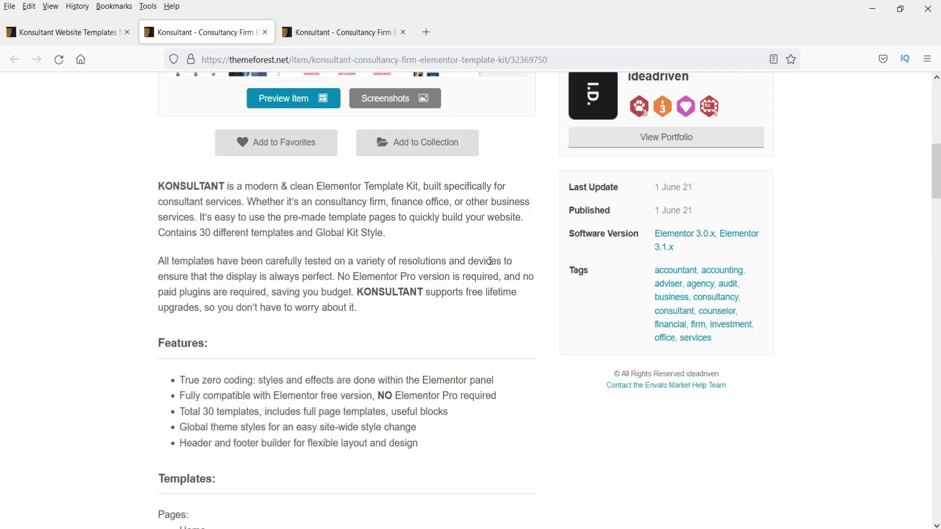
scroll(489, 267, "up", 10)
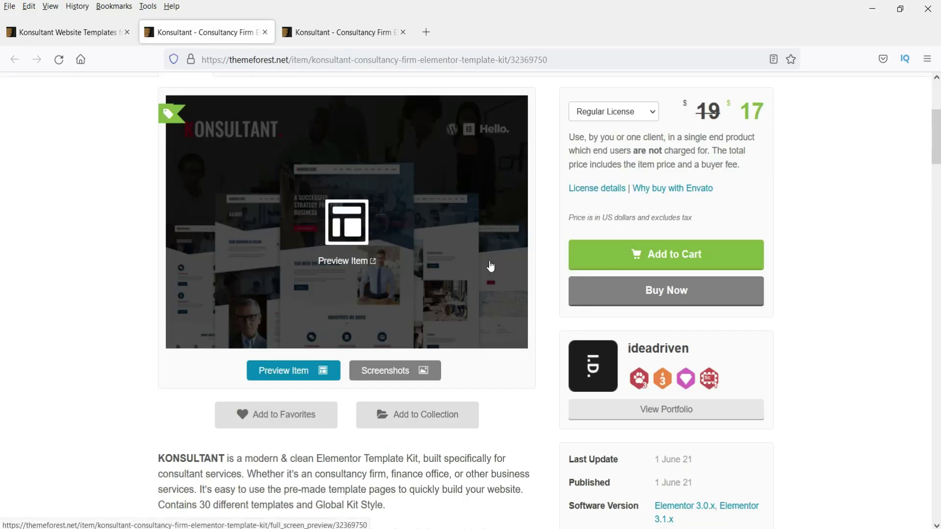
Scroll through the Konsultant demo home page in the kit's full-screen live preview
left_click(328, 37)
left_click(228, 33)
scroll(268, 366, "down", 5)
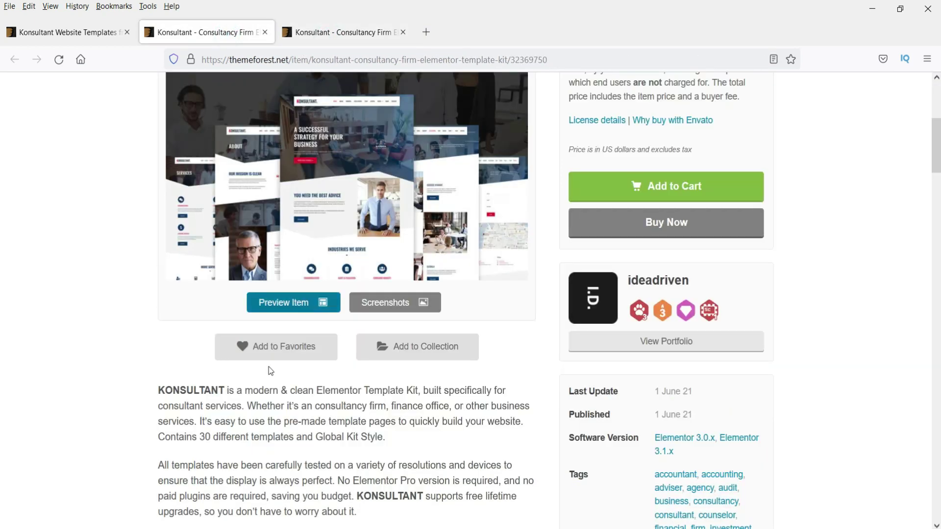
left_click(332, 35)
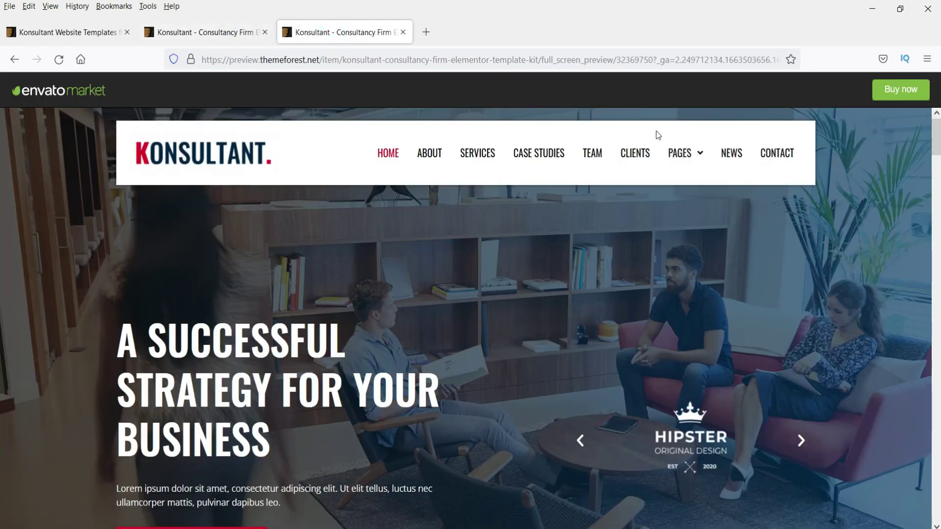
scroll(763, 246, "down", 10)
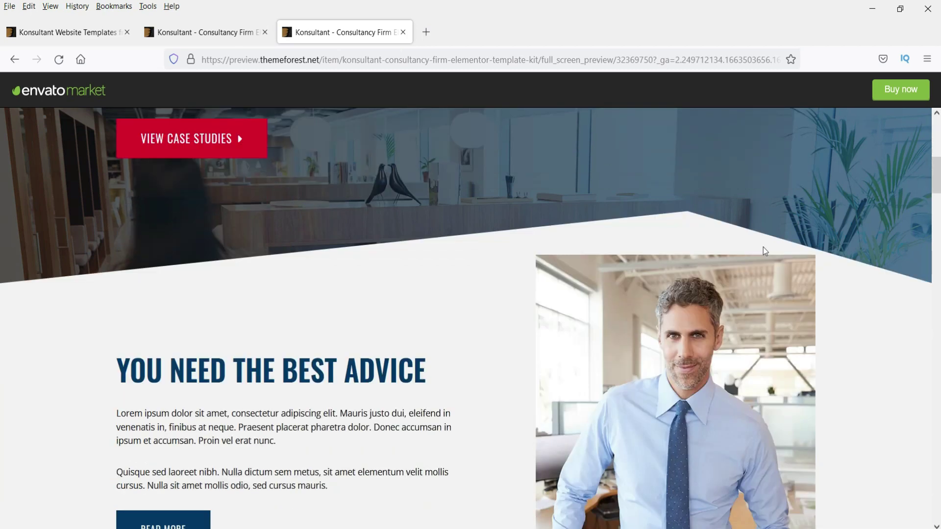
scroll(763, 247, "down", 15)
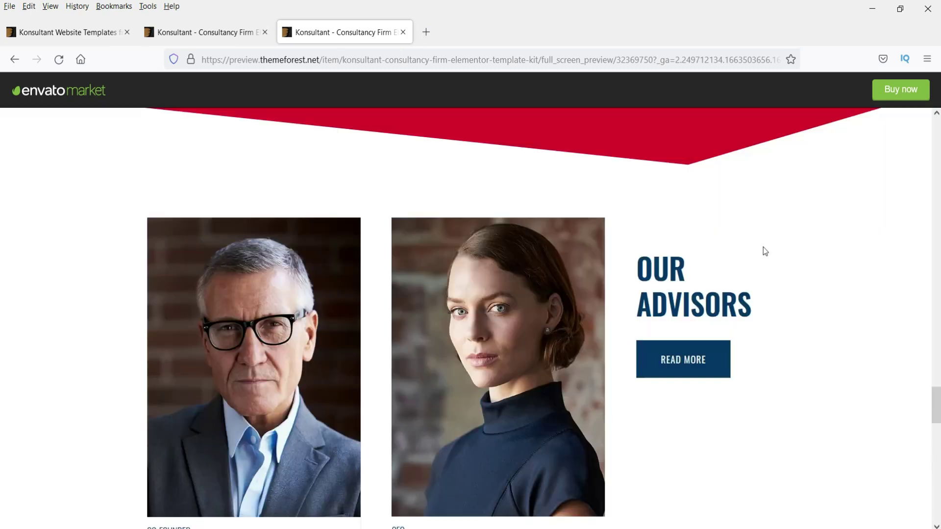
scroll(763, 246, "down", 5)
scroll(762, 246, "up", 15)
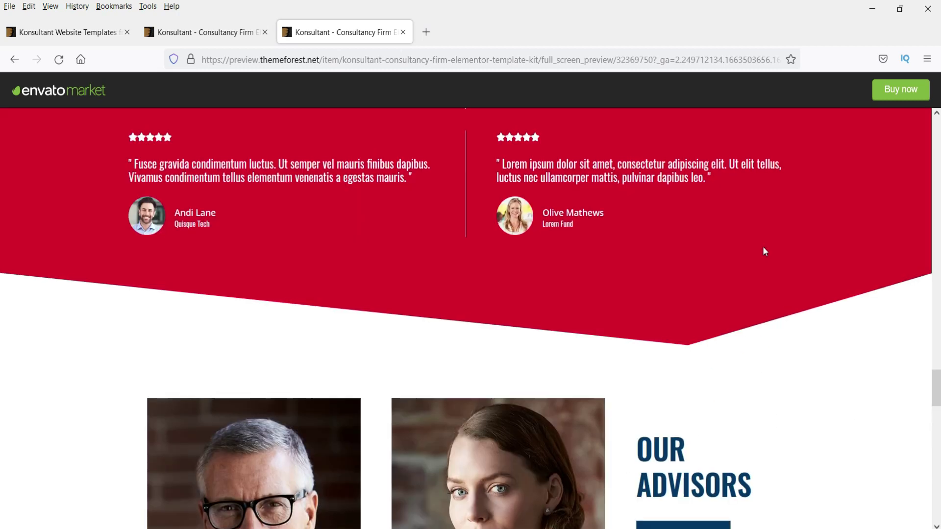
scroll(763, 247, "up", 10)
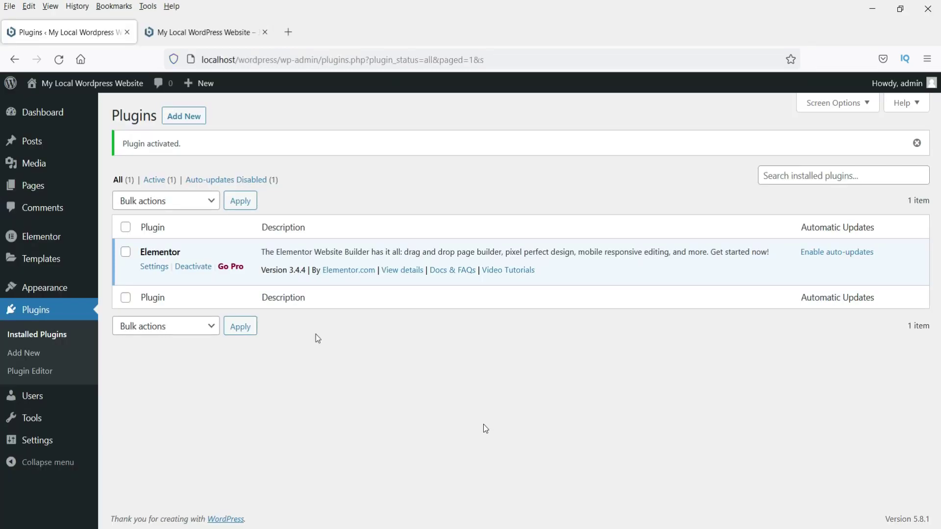
Find 'header and footer' in the plugin directory, then install and activate Elementor Header & Footer Builder
left_click(805, 176)
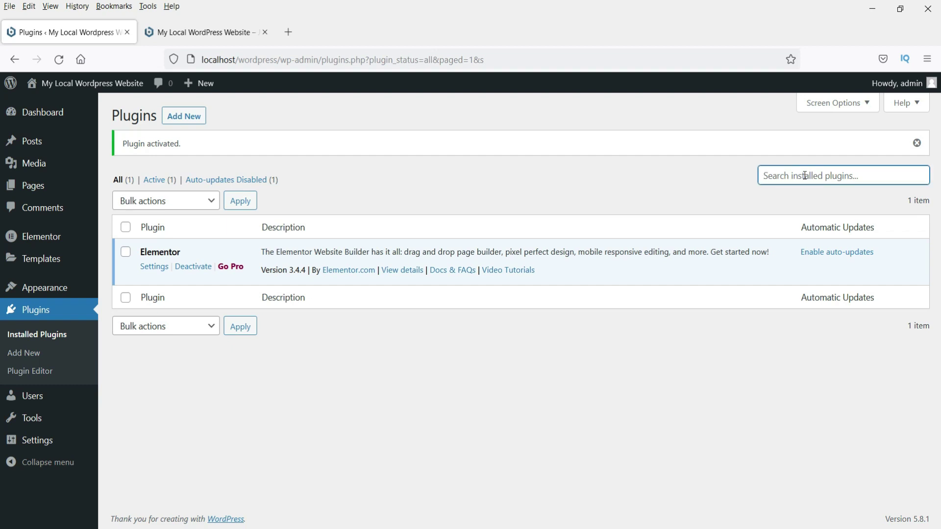
type("header and footer")
left_click(180, 118)
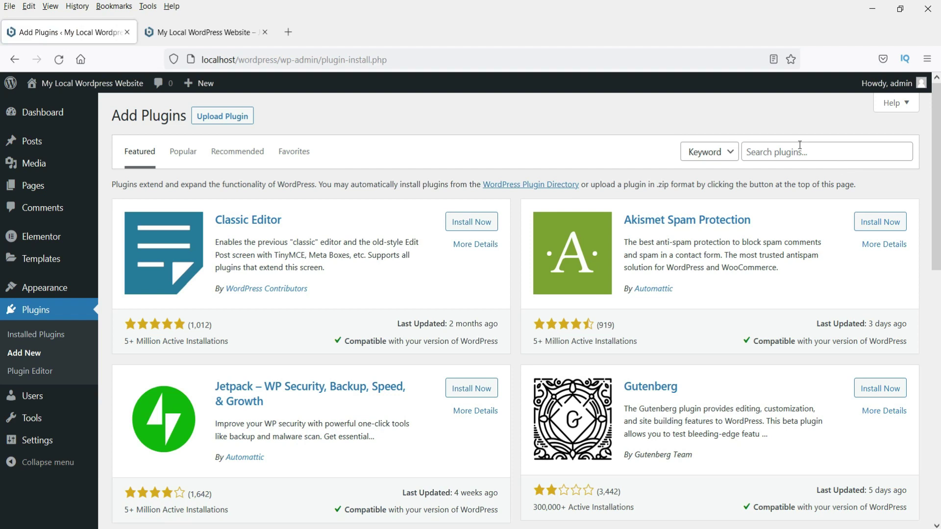
left_click(800, 146)
type("hea")
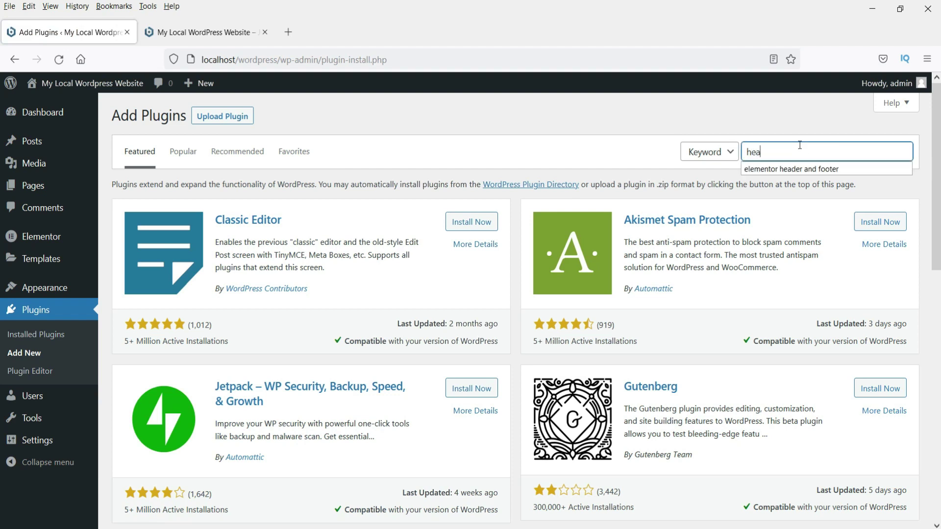
type("der and footer")
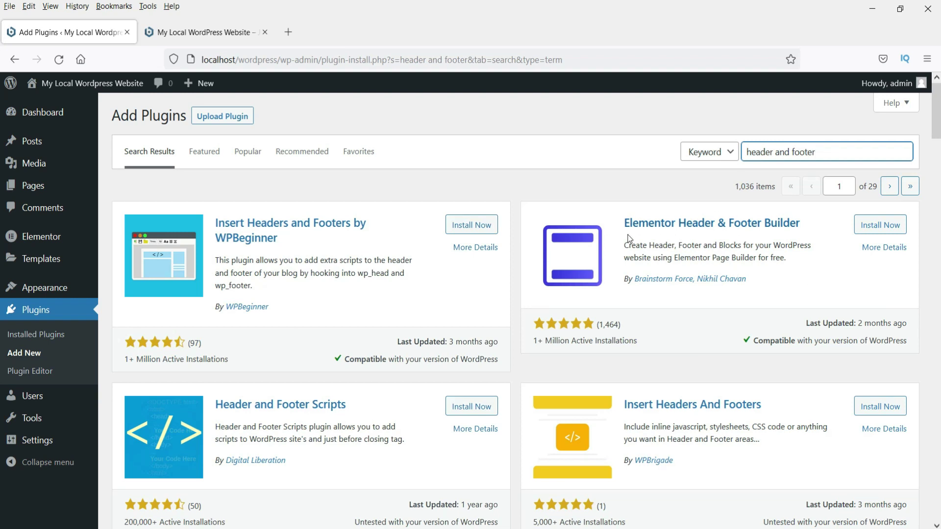
left_click(876, 227)
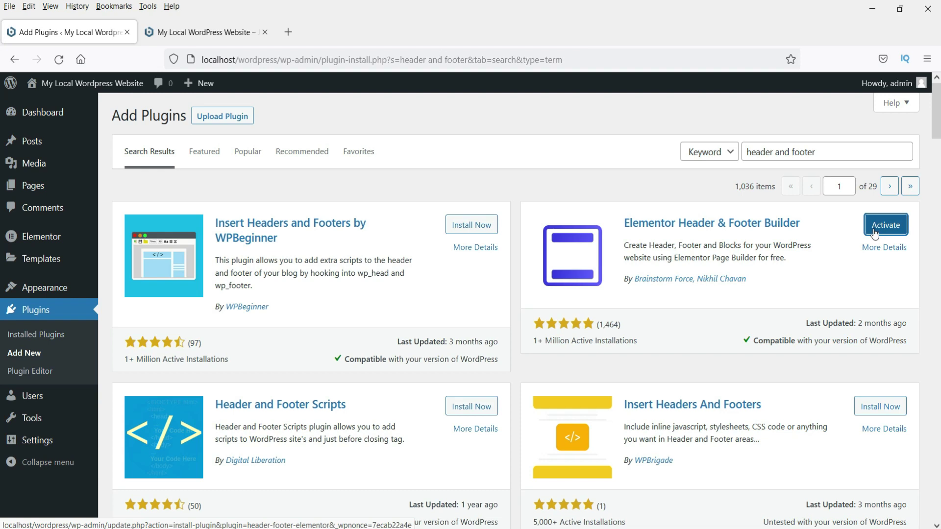
left_click(875, 233)
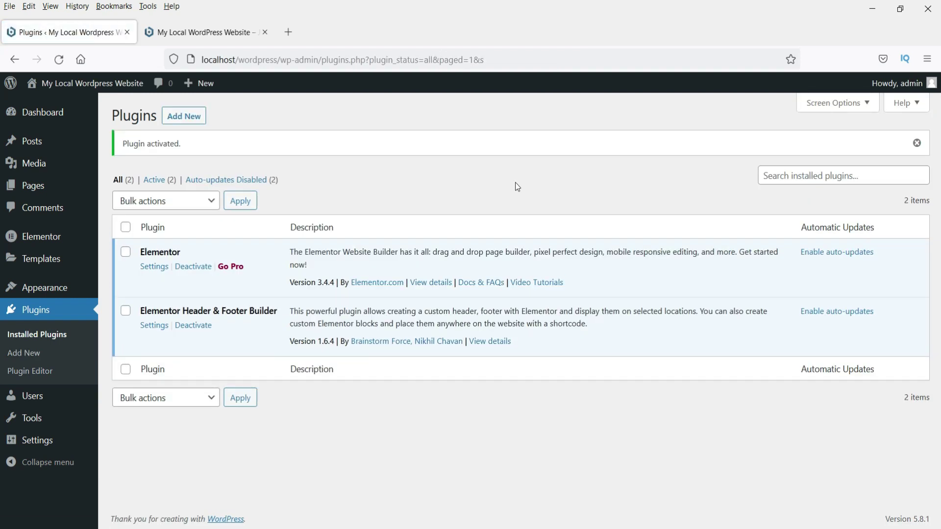
Search 'detheme', then install and activate DethemeKit For Elementor
left_click(192, 119)
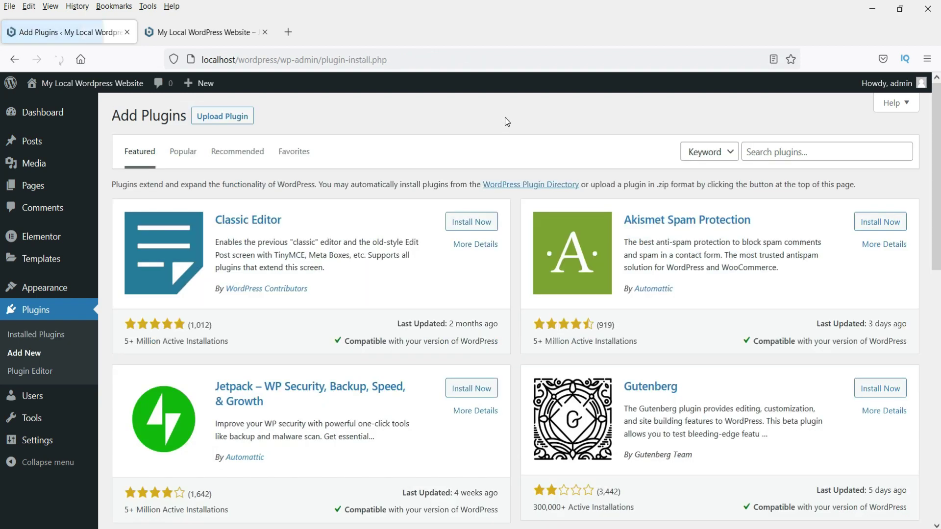
left_click(814, 154)
type("detheme")
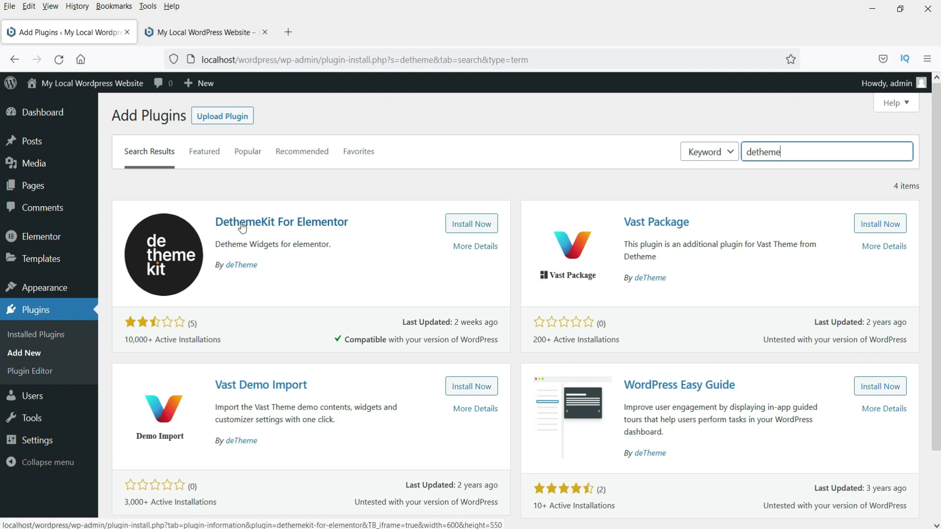
left_click(463, 228)
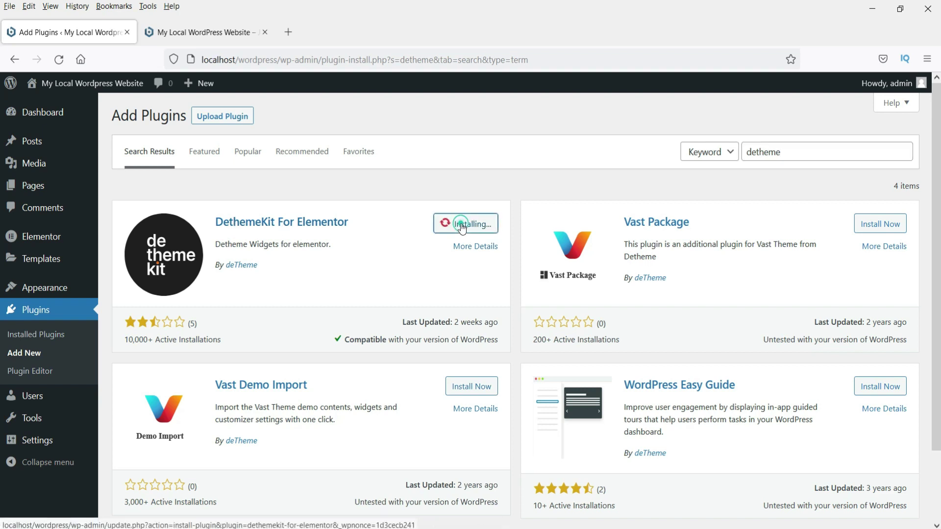
left_click(463, 228)
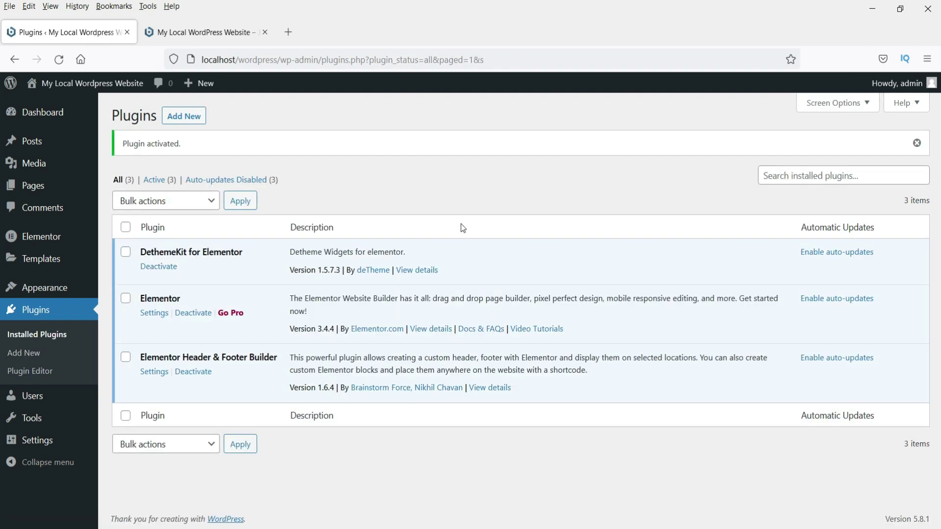
Publish a new 'Home' page on the Elementor Full Width template, then return to the Pages list
left_click(30, 190)
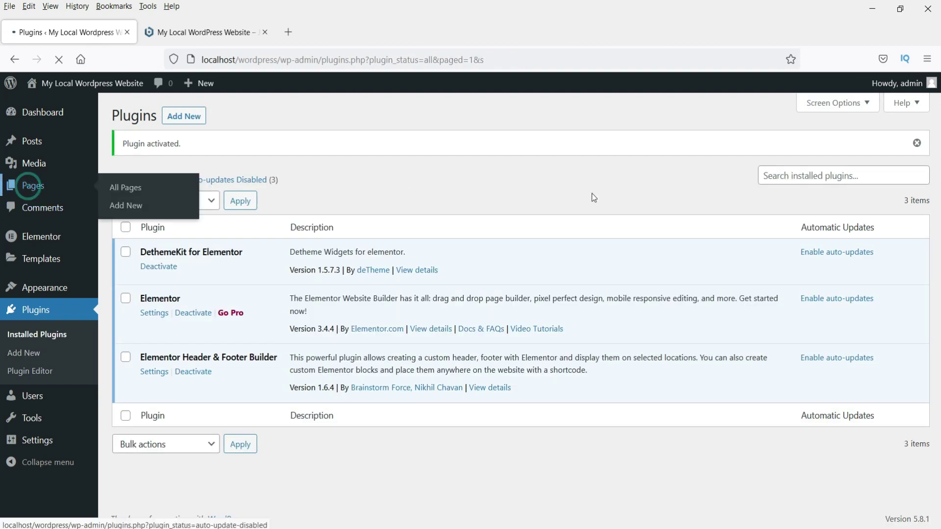
left_click(189, 120)
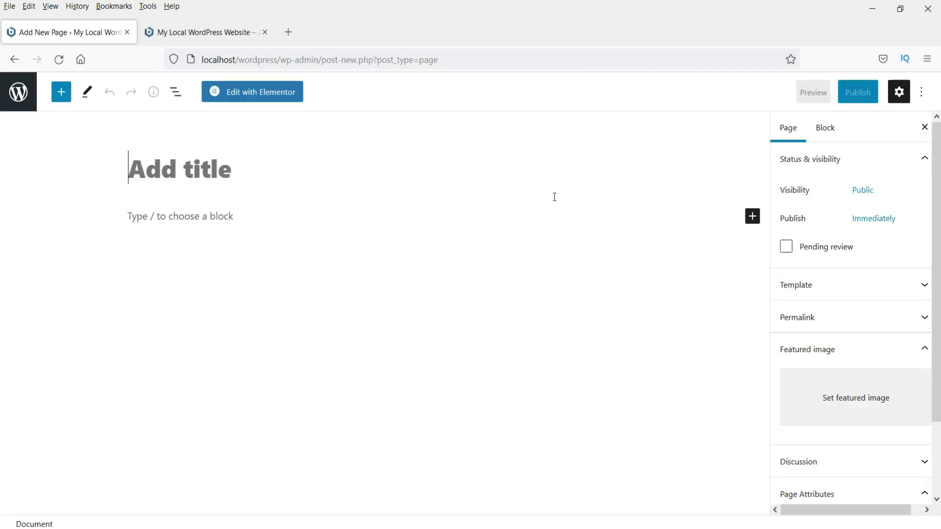
type("Home")
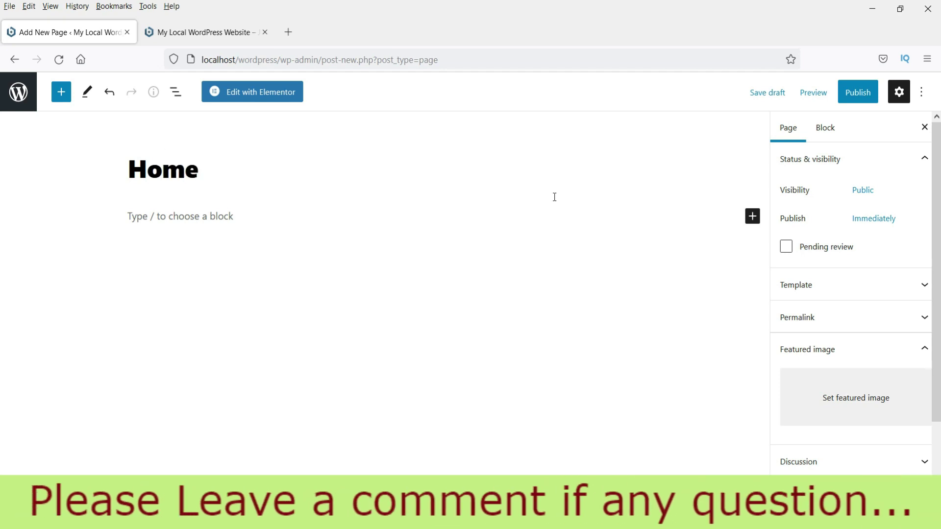
left_click(883, 291)
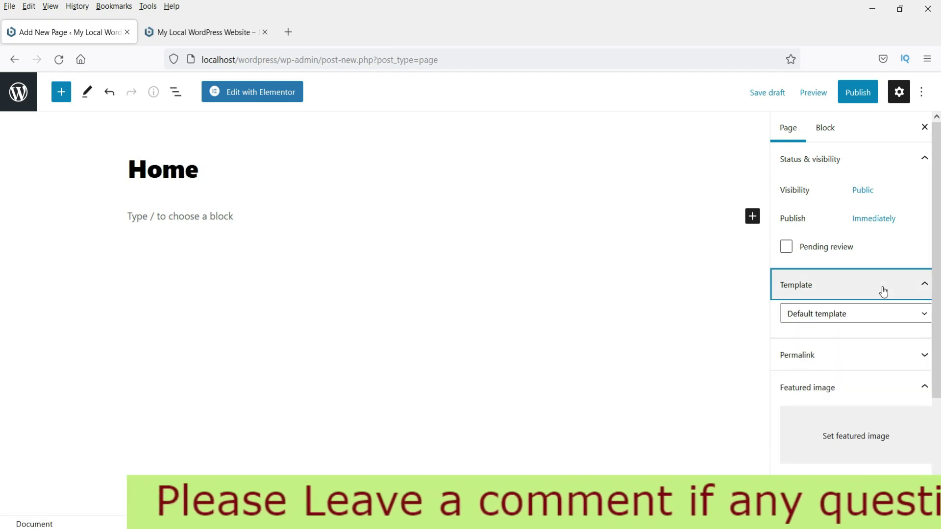
left_click(838, 314)
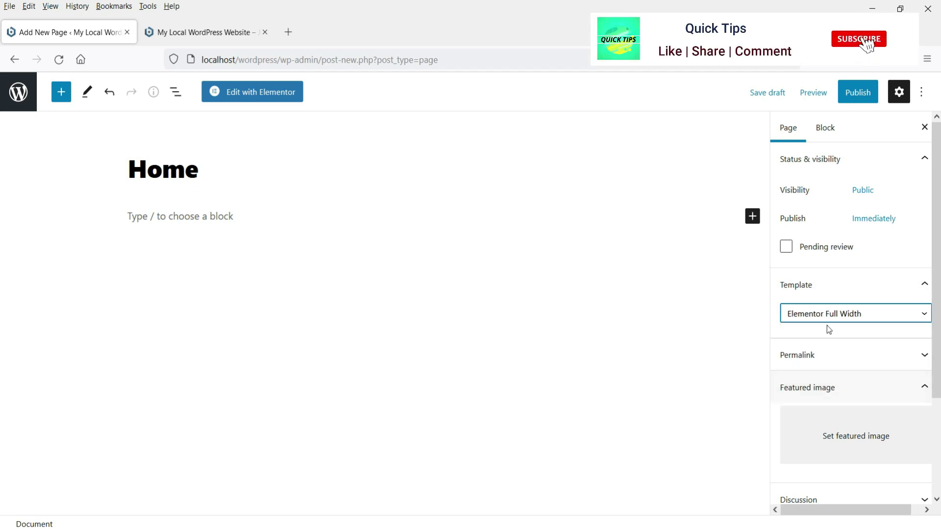
left_click(858, 98)
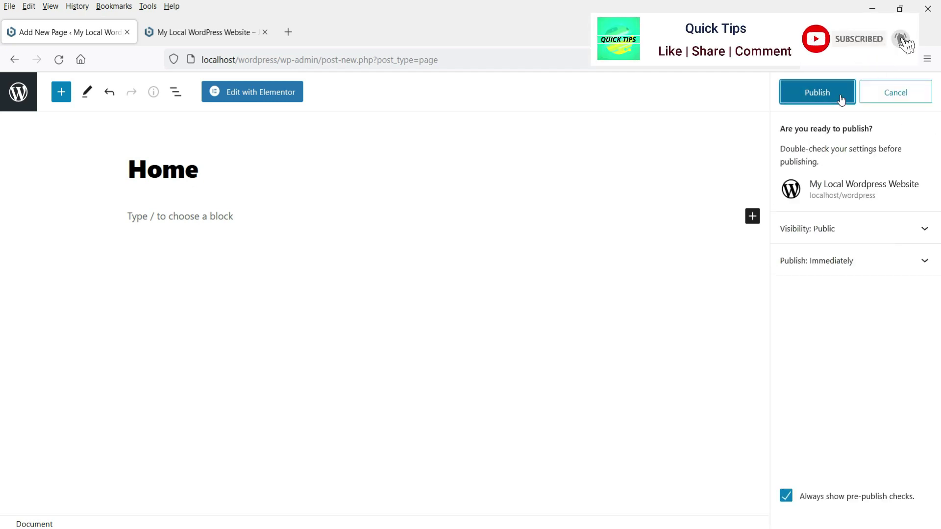
left_click(813, 93)
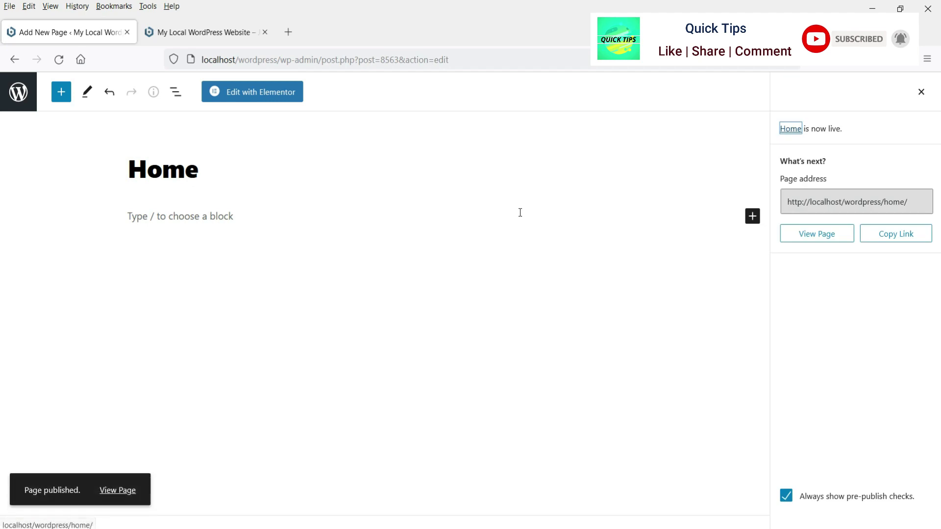
left_click(19, 93)
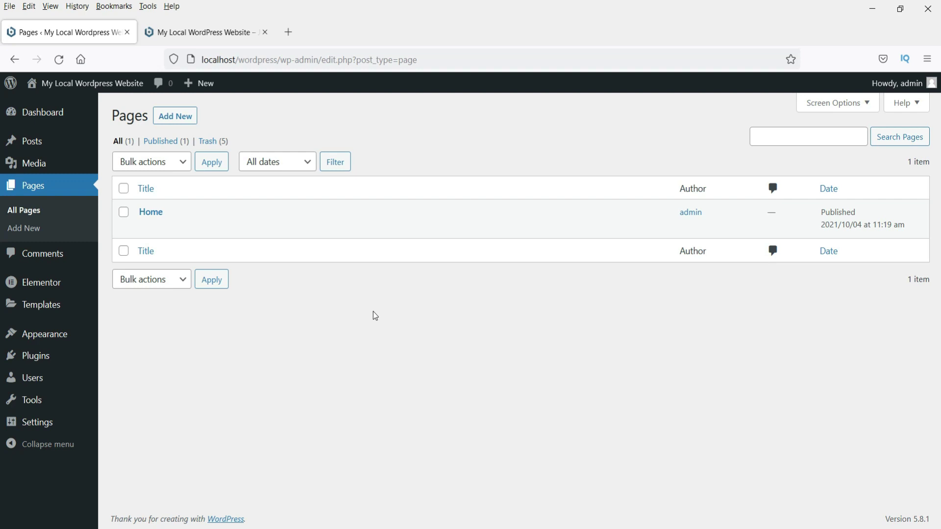
In Reading settings, choose 'A static page' with Home as homepage and save
mouse_move(38, 429)
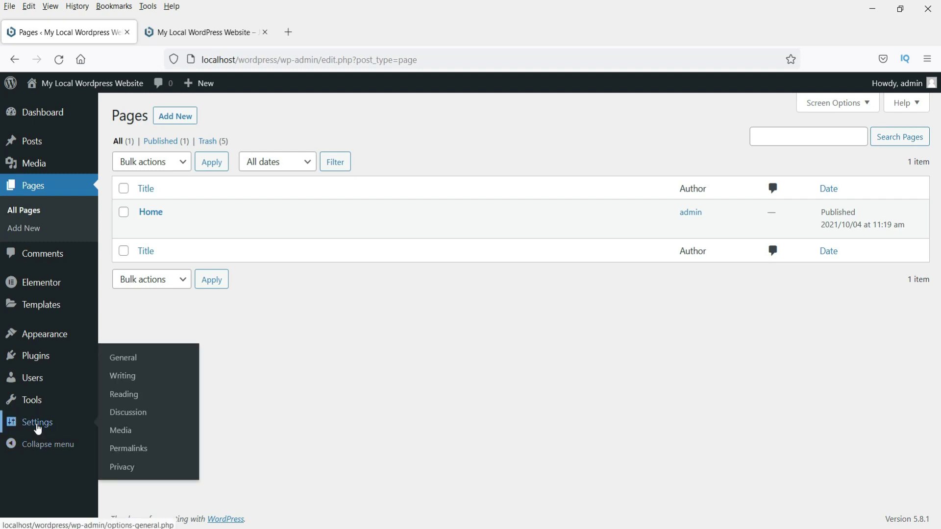
left_click(129, 394)
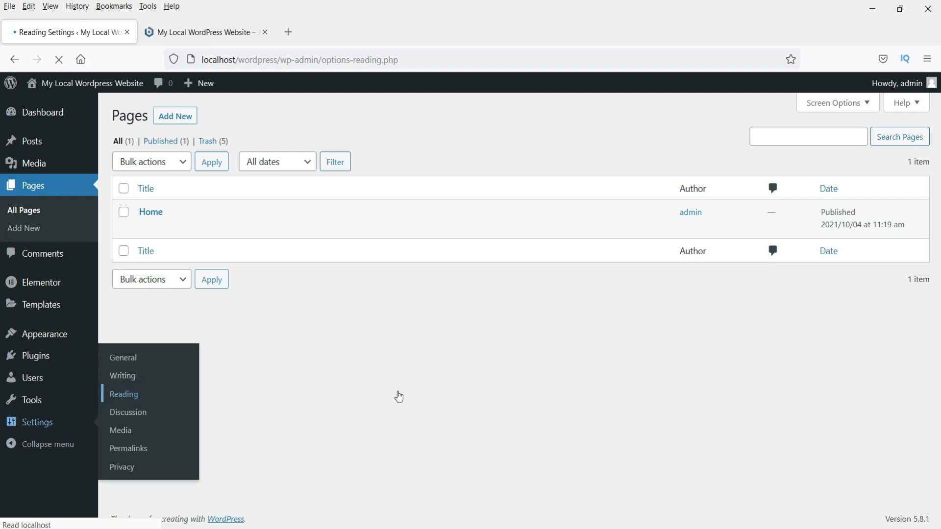
left_click(255, 176)
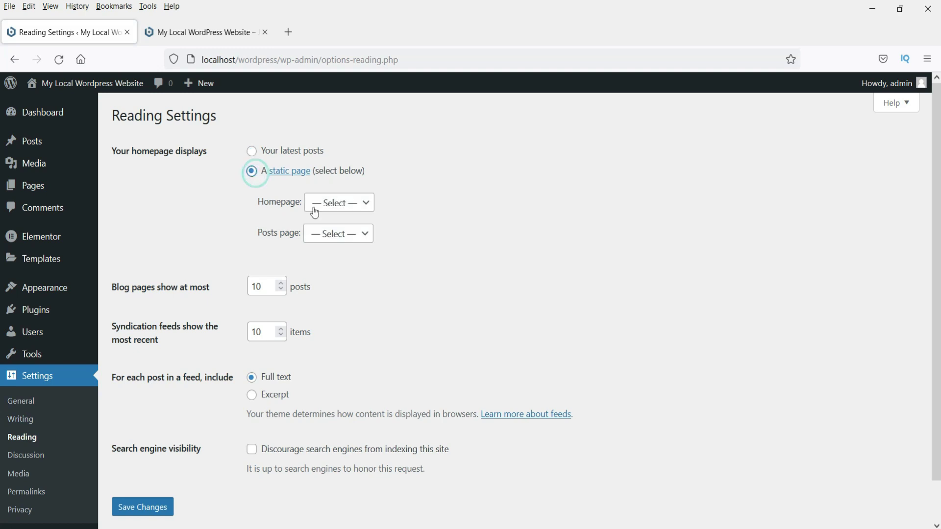
left_click(351, 203)
left_click(342, 245)
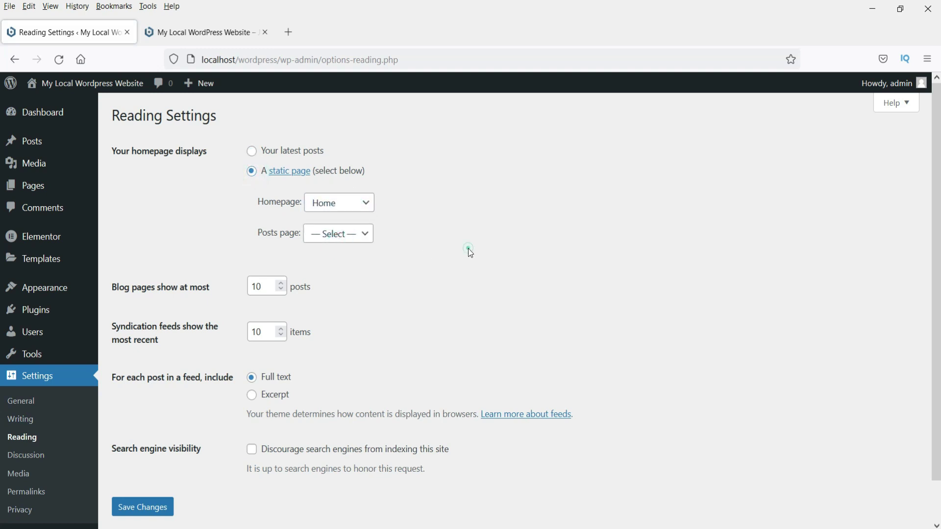
left_click(157, 512)
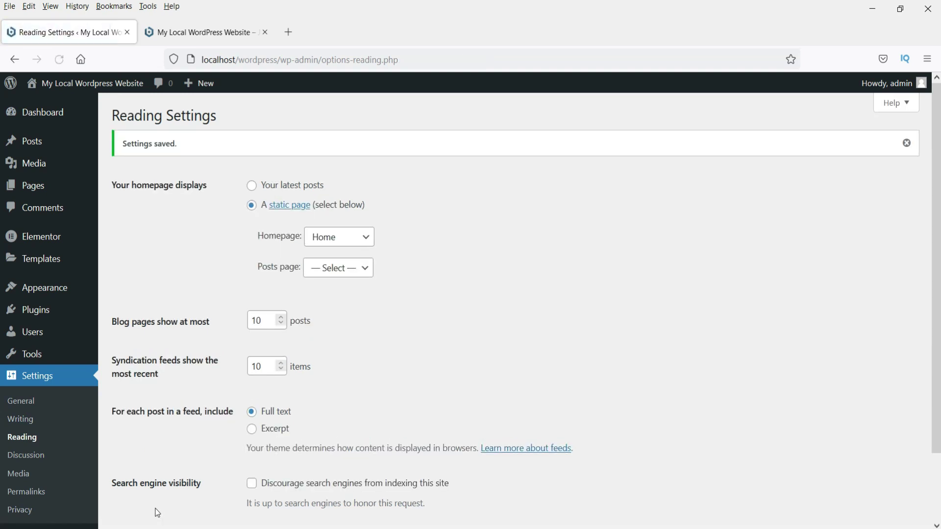
mouse_move(28, 295)
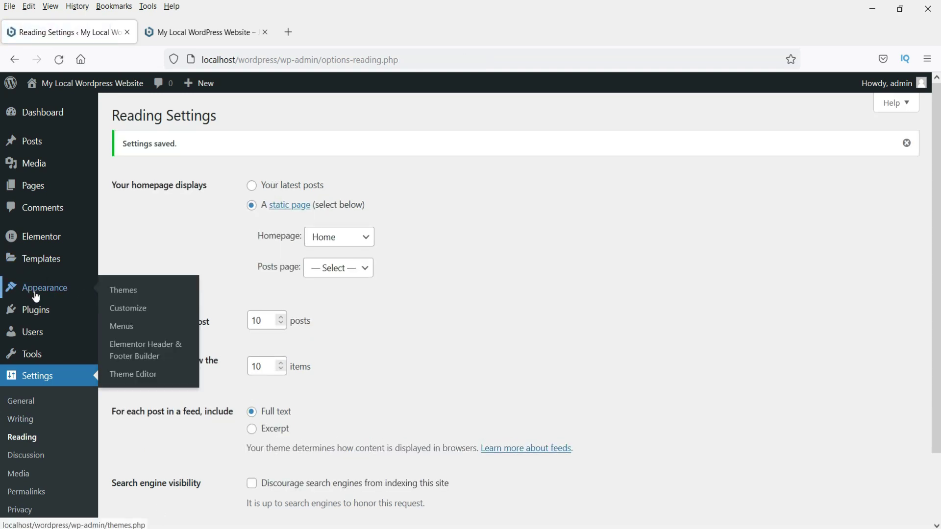
Add the Home (Front Page) item to the menu named Menu and save it
left_click(123, 327)
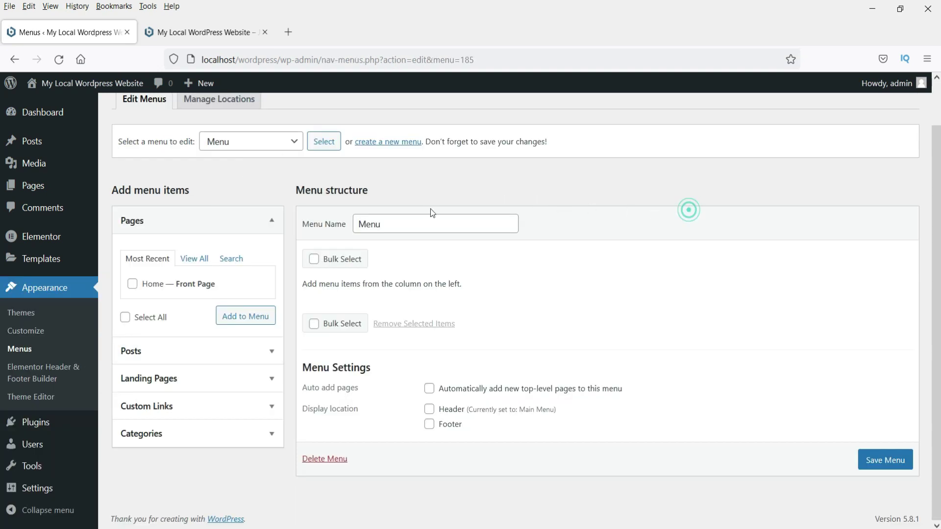
left_click(136, 288)
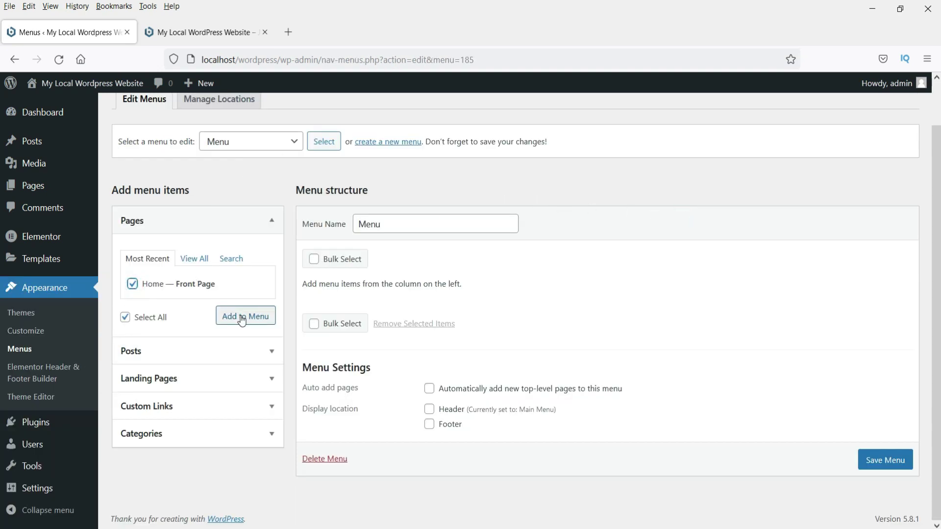
left_click(242, 320)
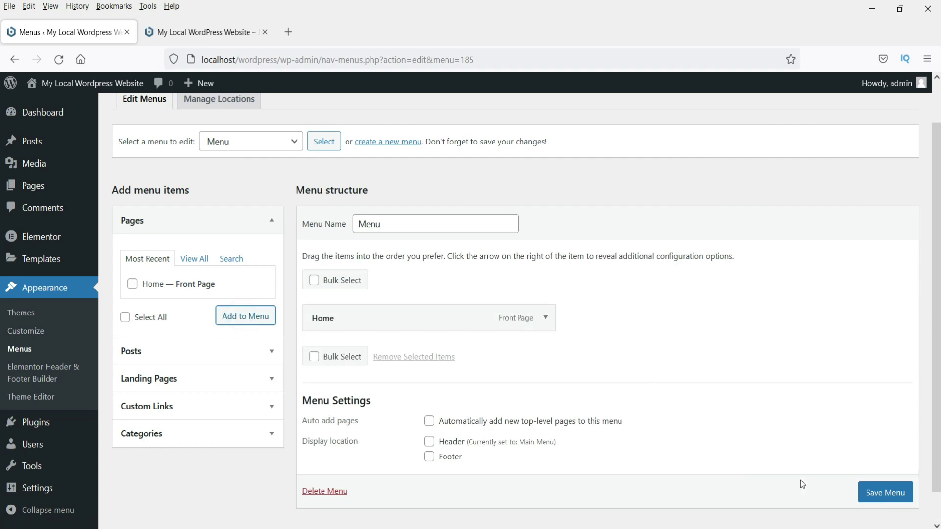
left_click(889, 498)
scroll(890, 500, "down", 1)
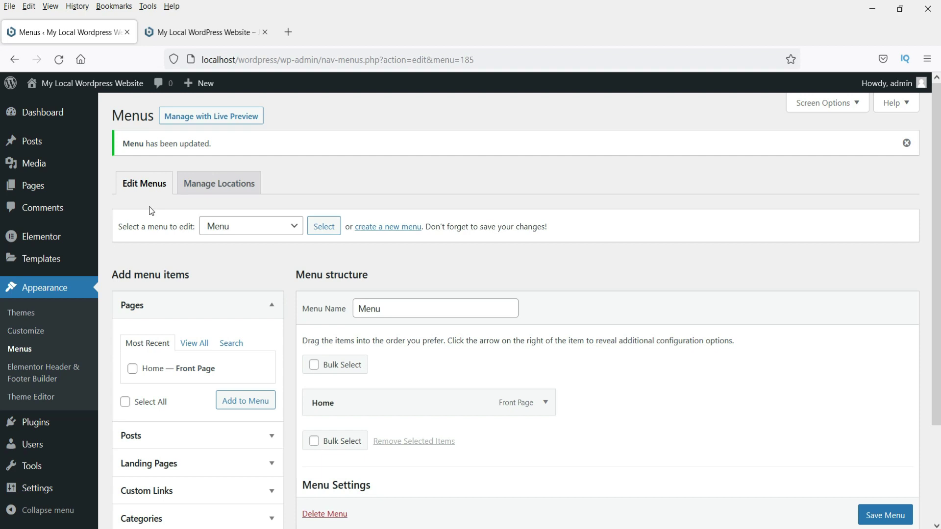
Upload the konsultant kit zip in Elementor's Kit Library and import its templates and site settings
left_click(62, 115)
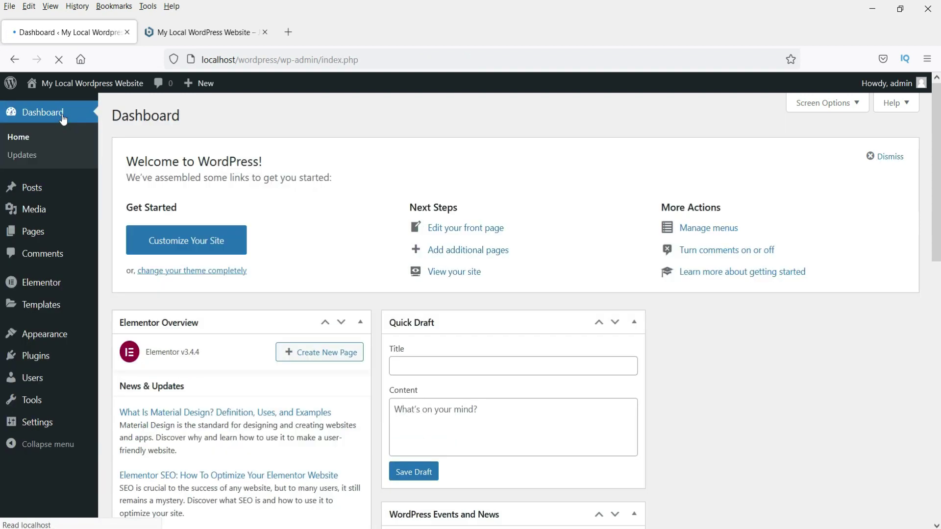
mouse_move(43, 281)
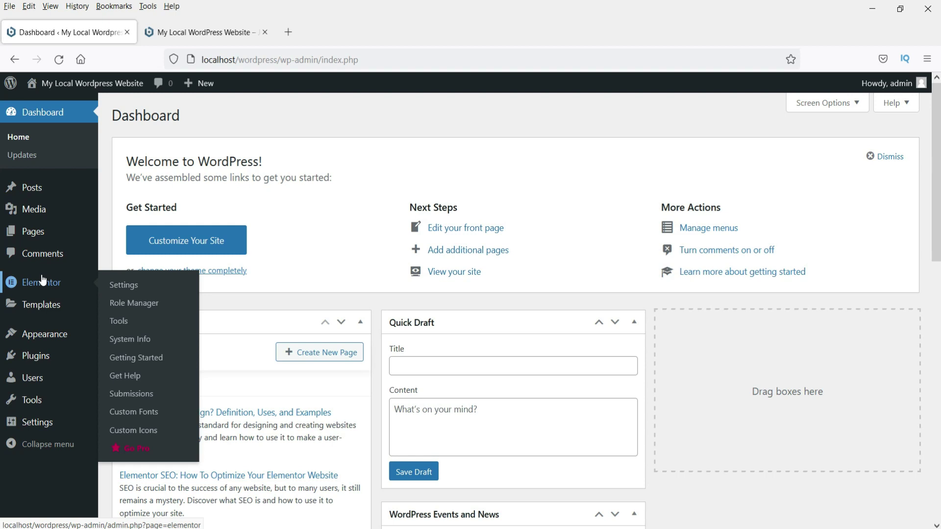
mouse_move(43, 307)
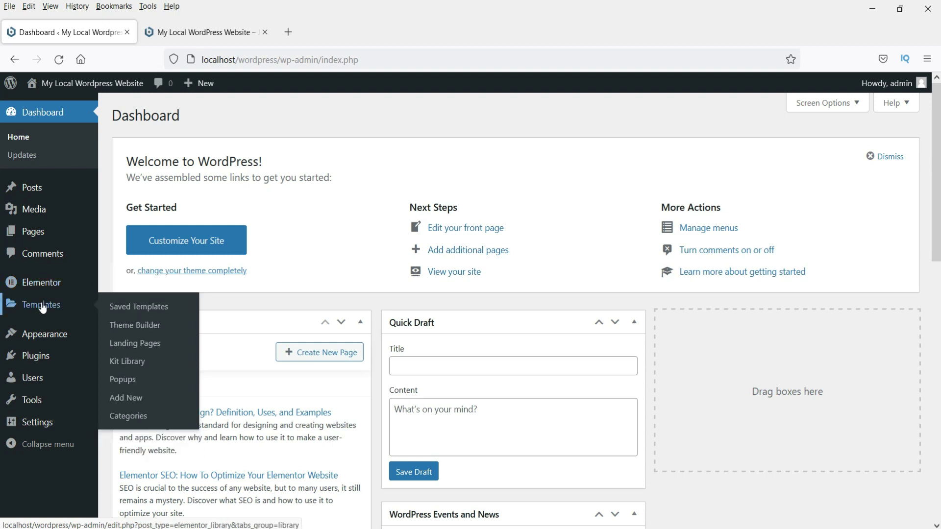
left_click(131, 365)
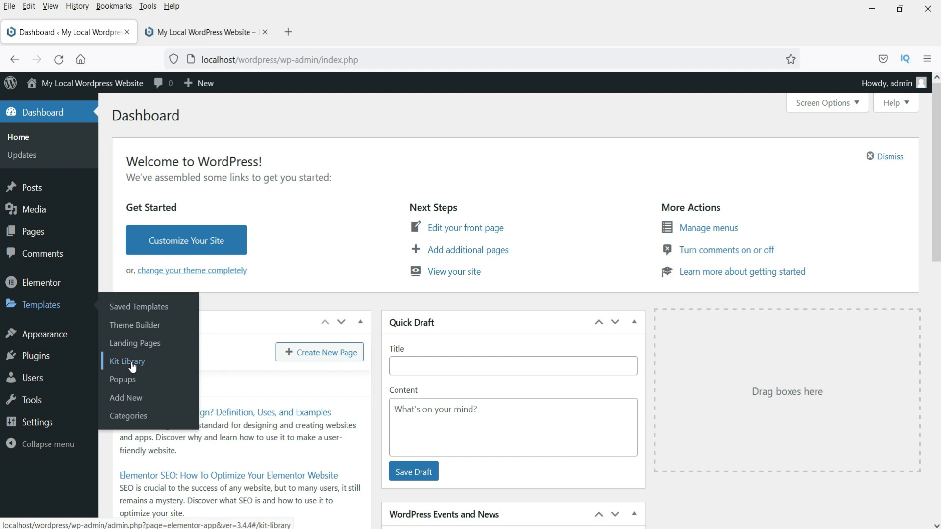
left_click(131, 365)
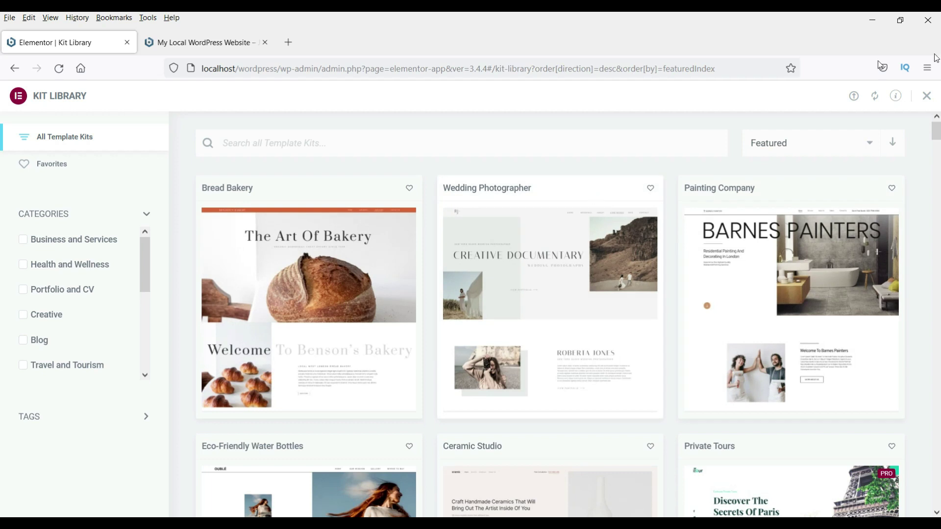
left_click(853, 100)
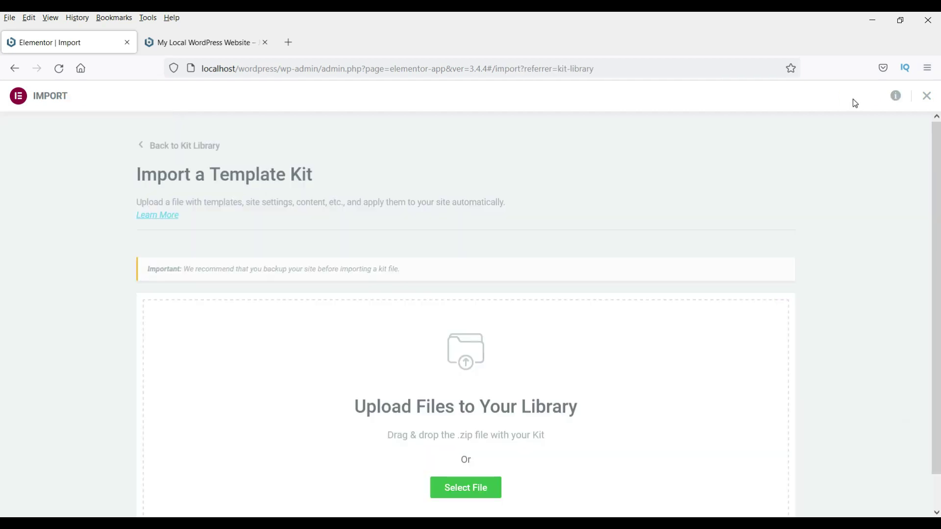
left_click(484, 497)
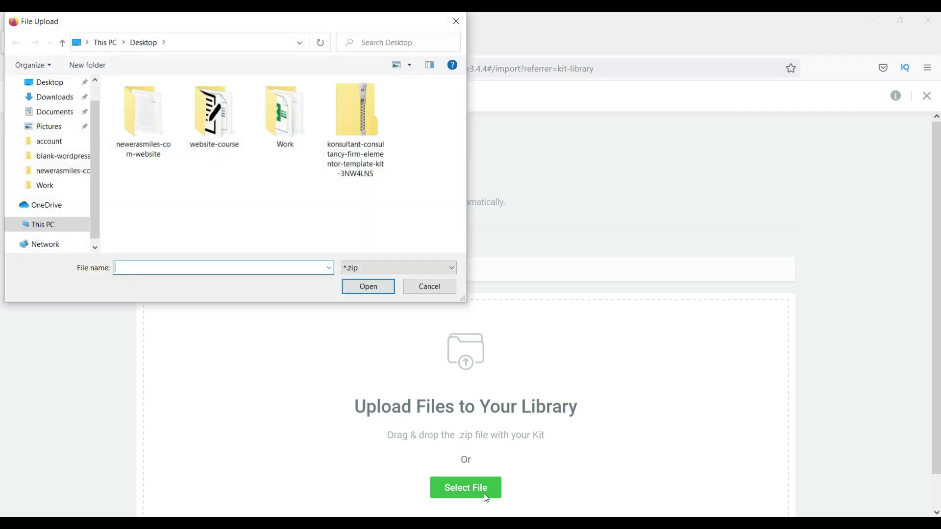
left_click(372, 148)
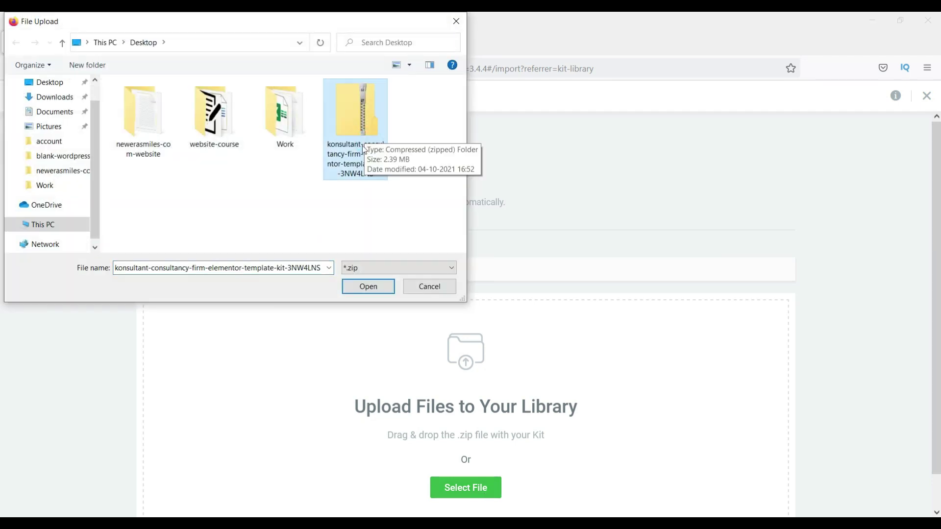
left_click(368, 286)
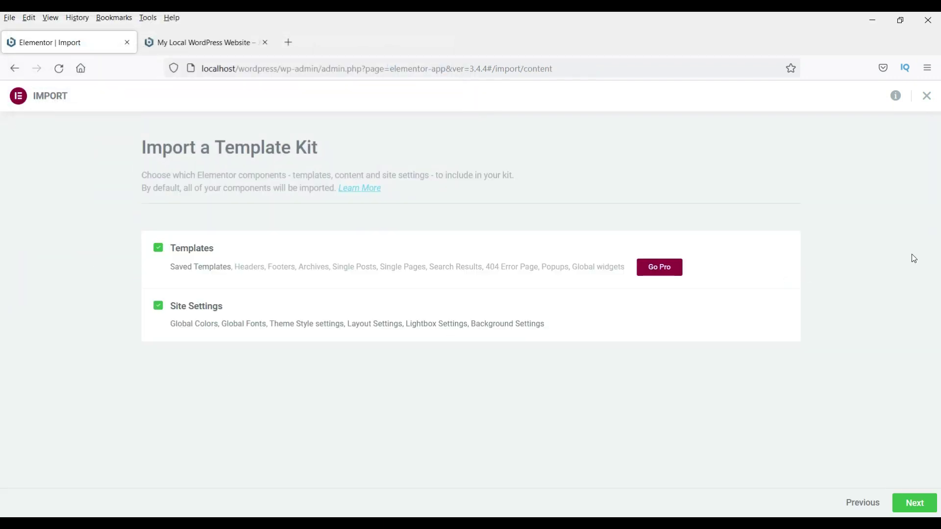
left_click(910, 500)
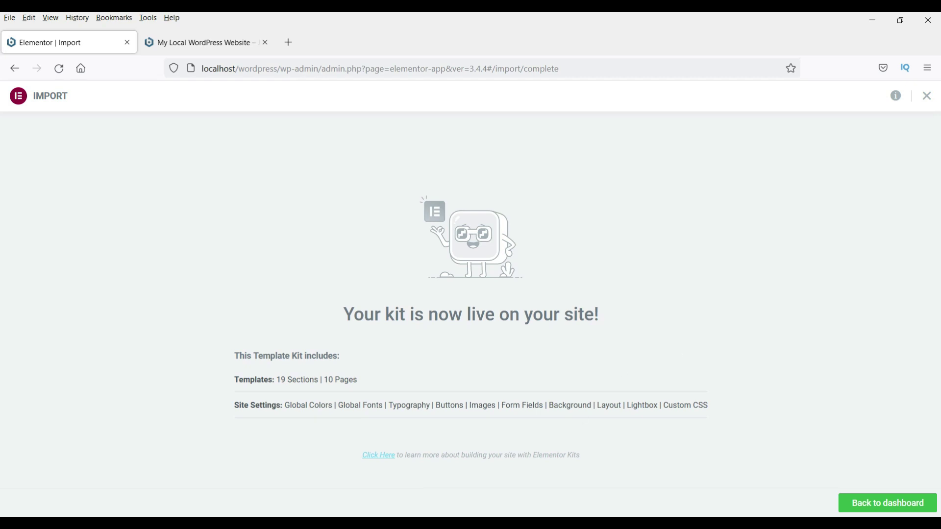
Scroll through Saved Templates, listing 29 kit templates such as Block – Contact and Page – 08 Contact
left_click(899, 511)
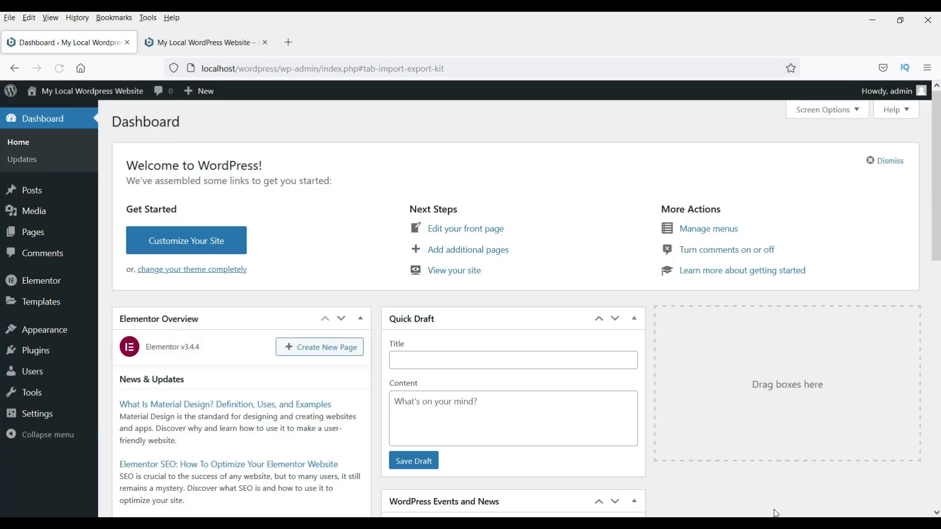
mouse_move(43, 306)
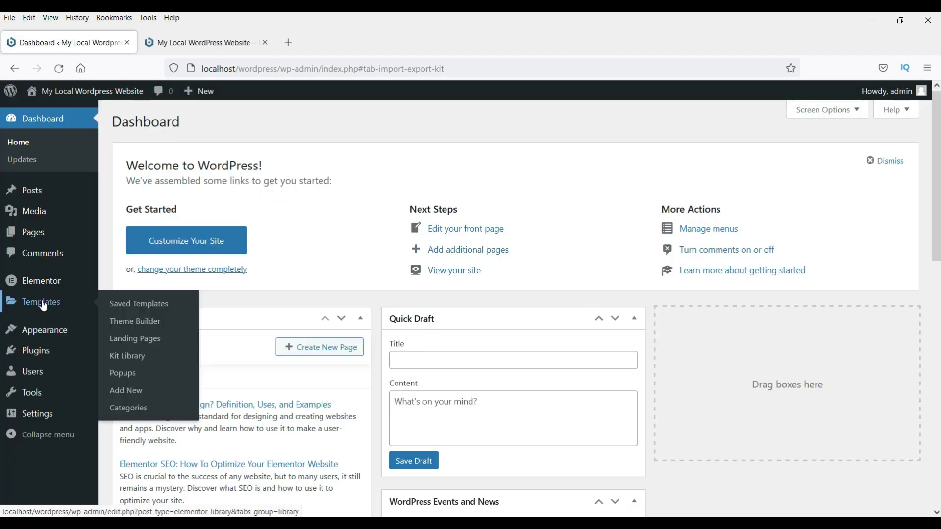
left_click(153, 308)
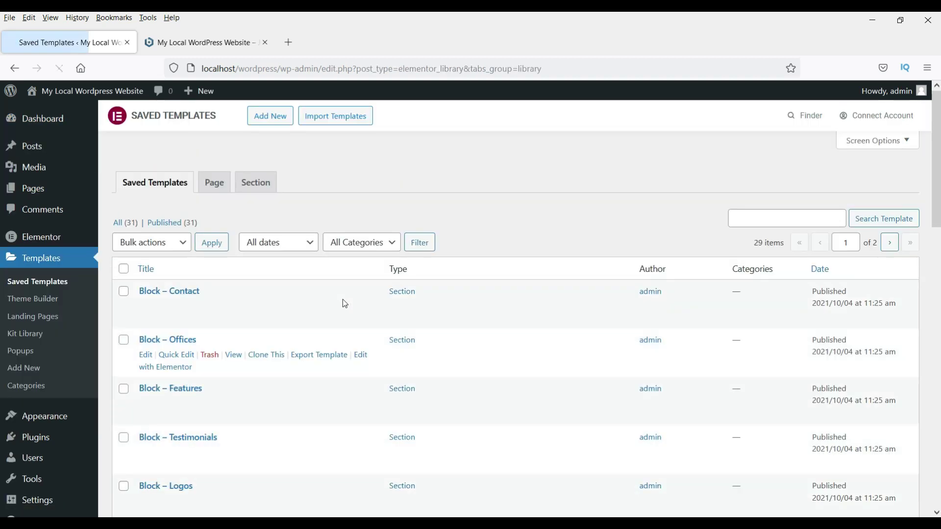
scroll(443, 254, "down", 15)
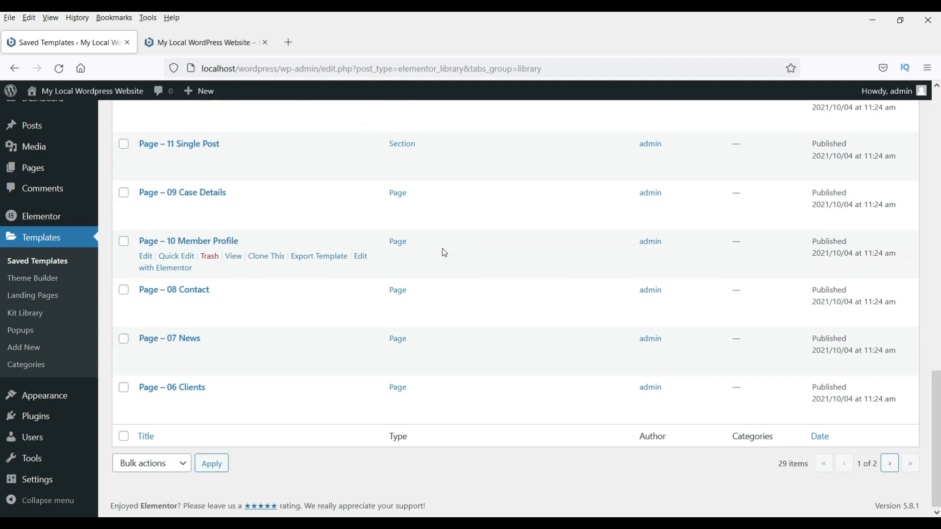
scroll(443, 252, "up", 15)
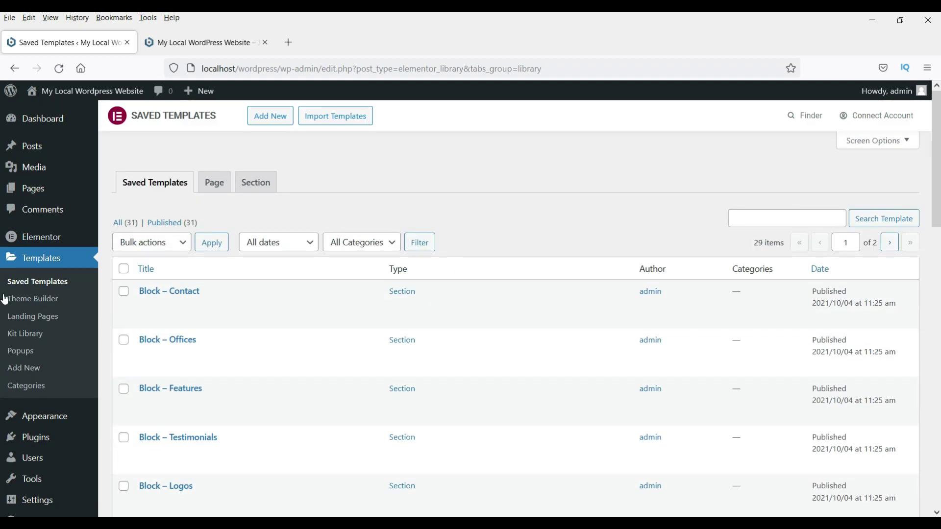
mouse_move(39, 425)
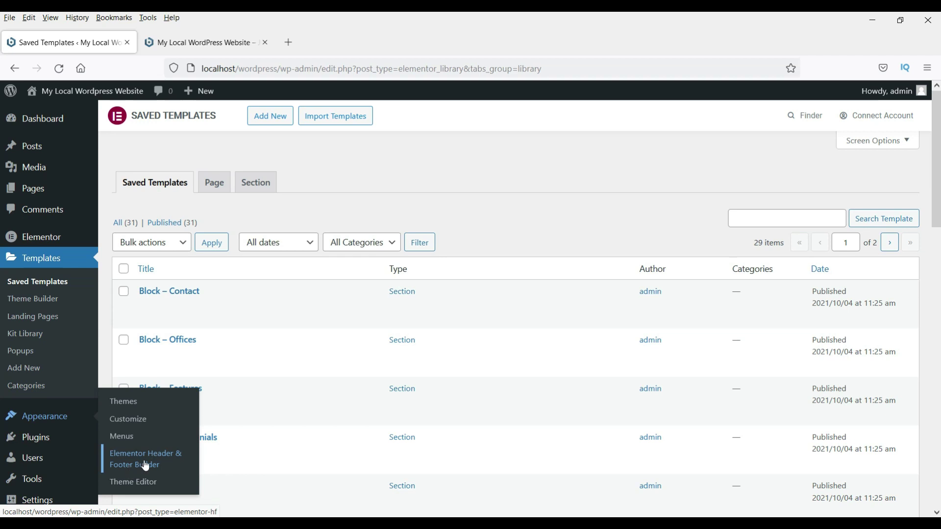
Create a new Header & Footer Builder template titled 'Header' with type Header
left_click(145, 466)
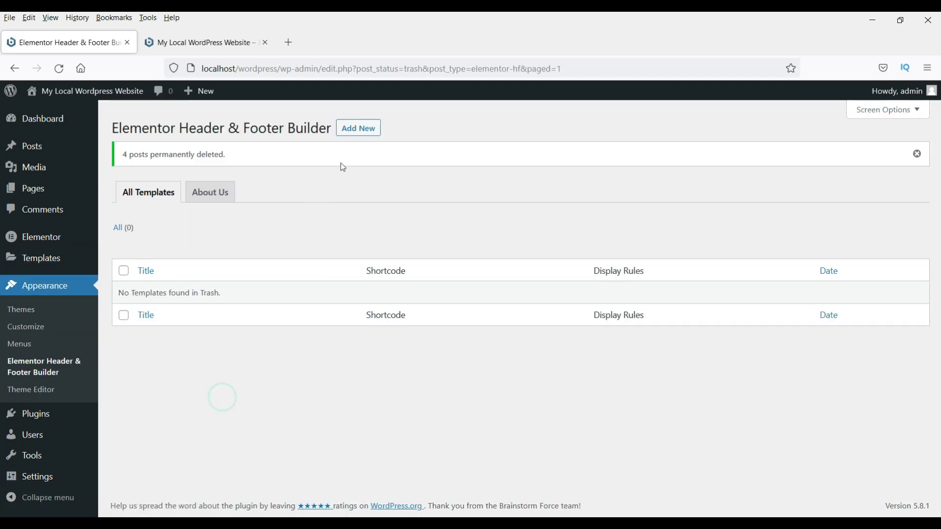
left_click(354, 140)
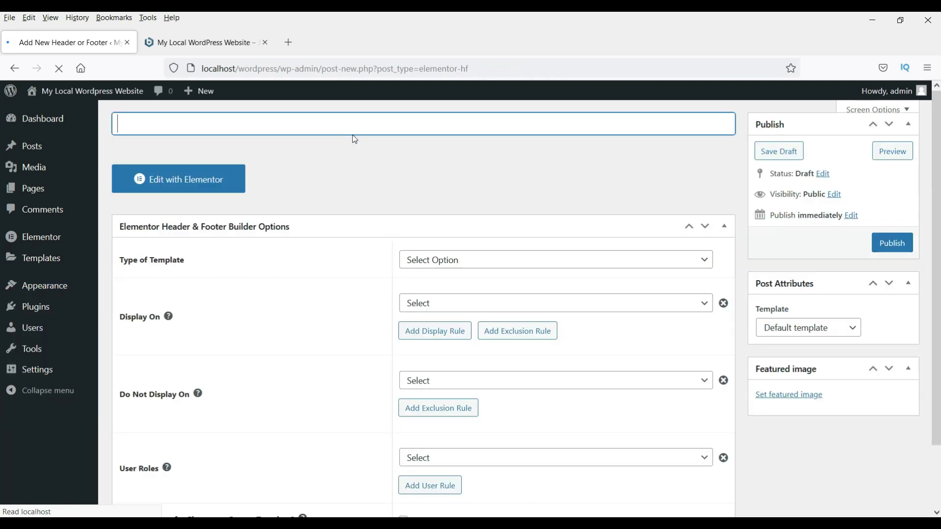
type("H")
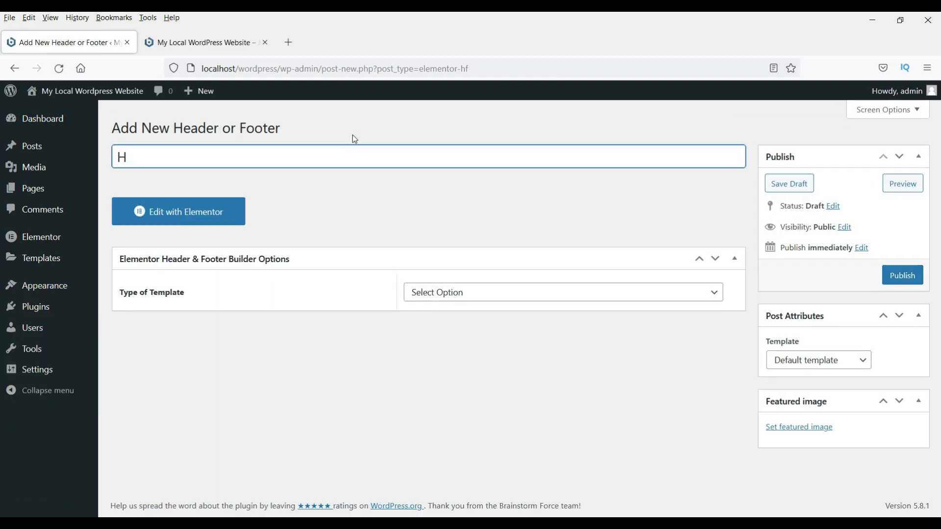
type("eader")
left_click(450, 292)
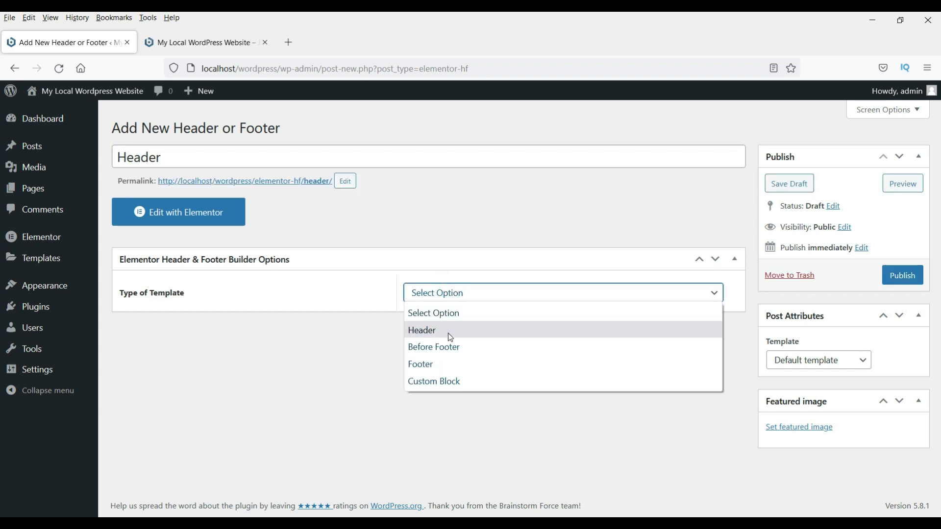
left_click(450, 338)
Display it on the Entire Website for All user roles, publish, and open it in Elementor
left_click(447, 336)
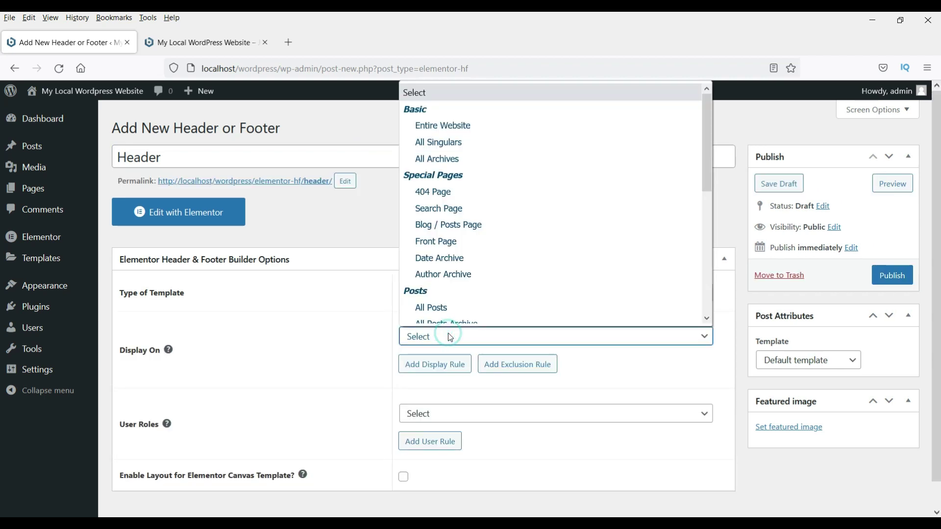
left_click(447, 129)
scroll(513, 370, "down", 1)
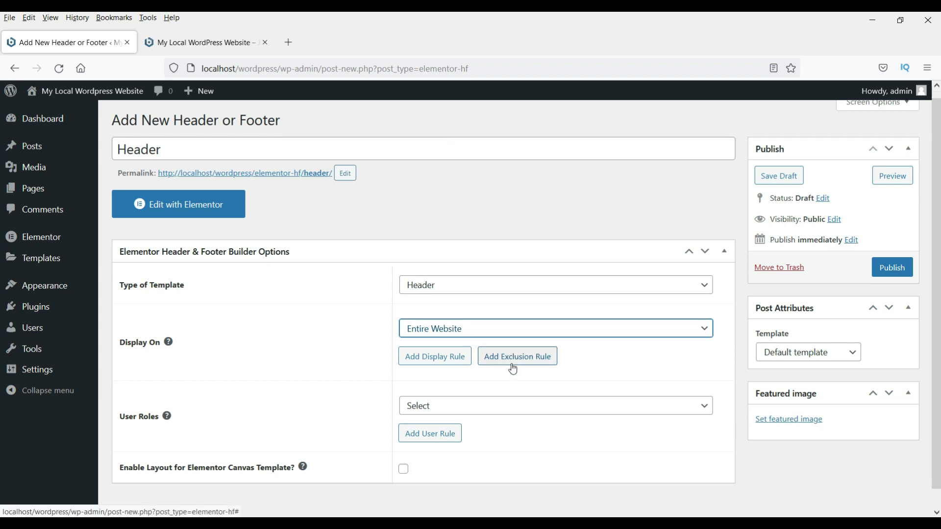
left_click(466, 387)
left_click(452, 234)
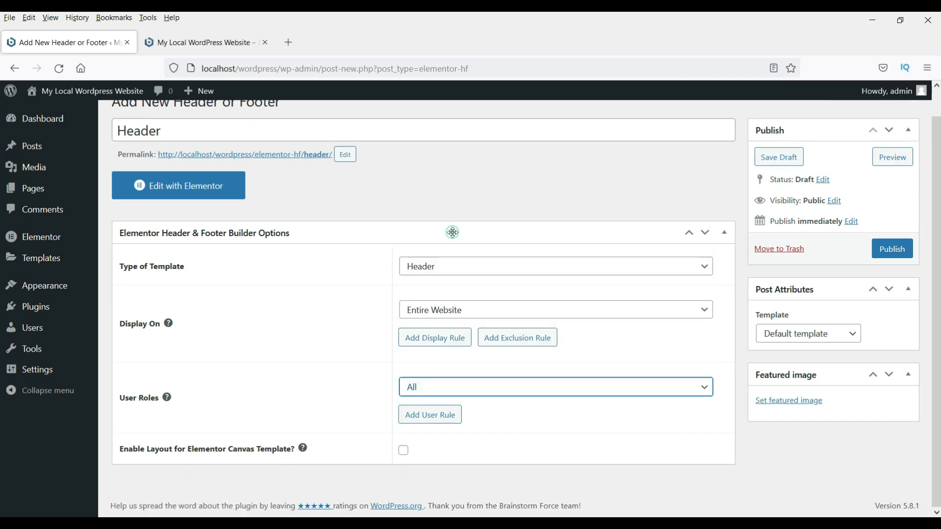
left_click(892, 249)
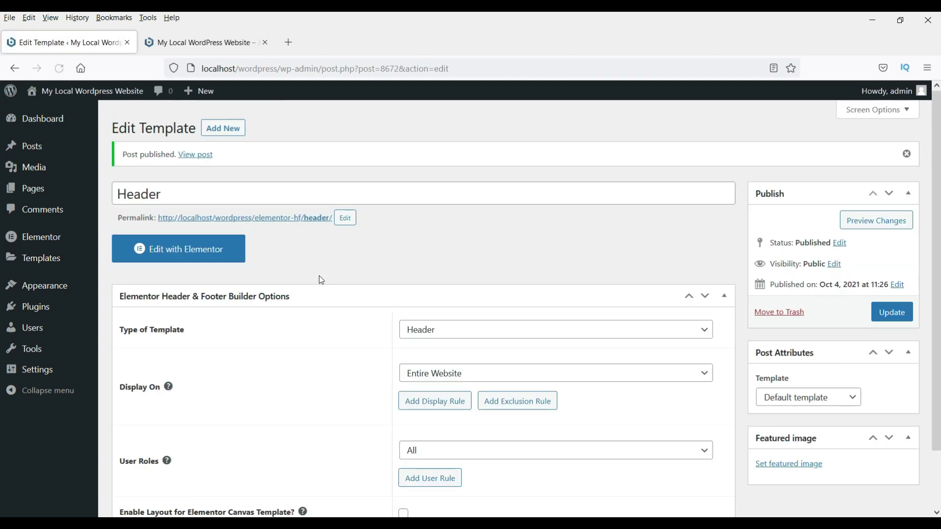
left_click(190, 257)
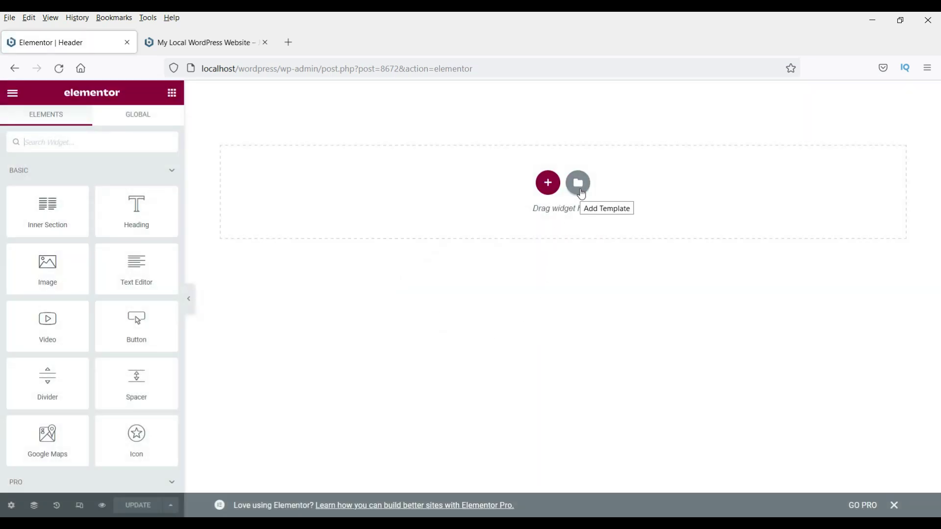
Insert the saved kit Header section from My Templates, with KONSULTANT logo and Home, Contact, Blog links
left_click(580, 191)
left_click(538, 118)
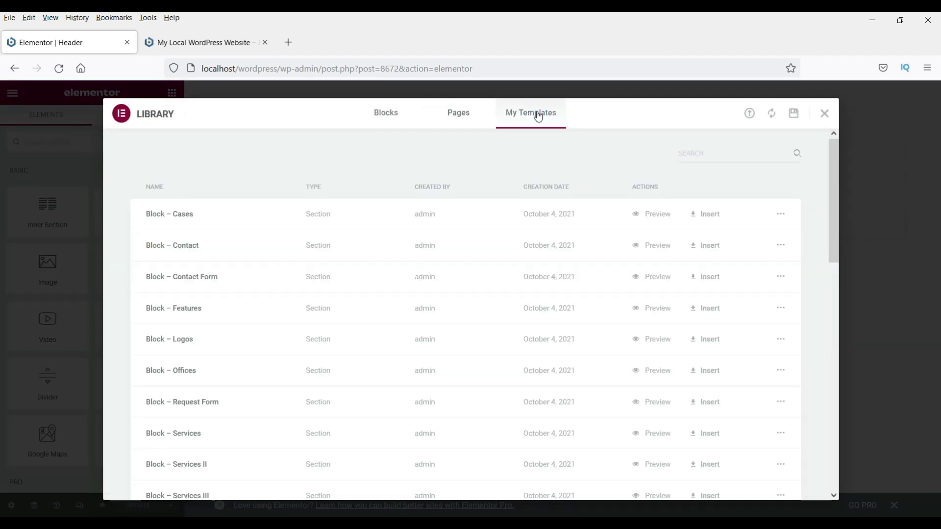
scroll(373, 247, "down", 5)
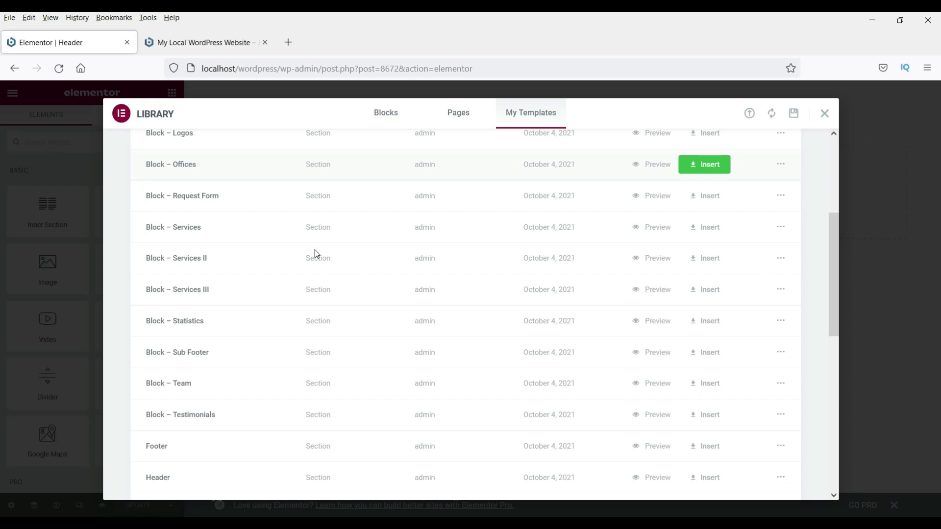
scroll(318, 253, "down", 6)
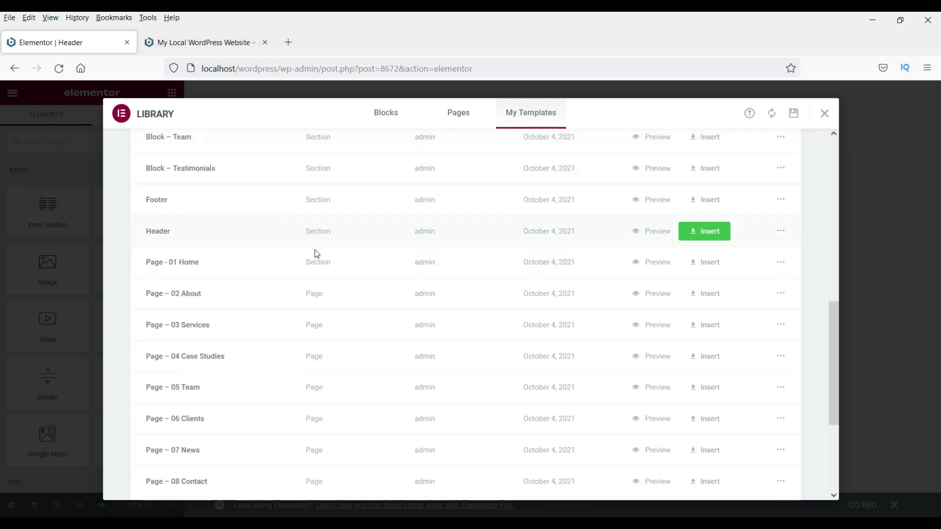
scroll(316, 252, "up", 10)
scroll(263, 302, "down", 3)
scroll(263, 303, "down", 3)
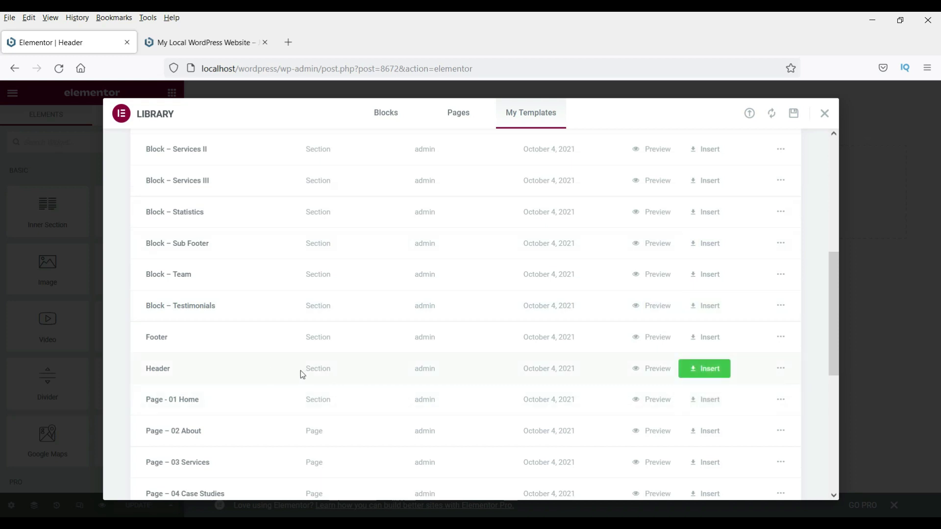
left_click(697, 373)
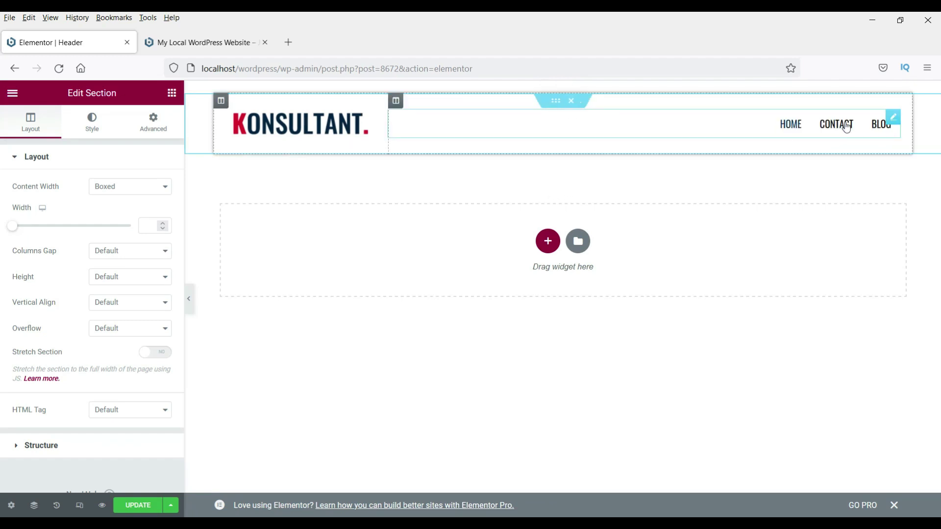
left_click(285, 132)
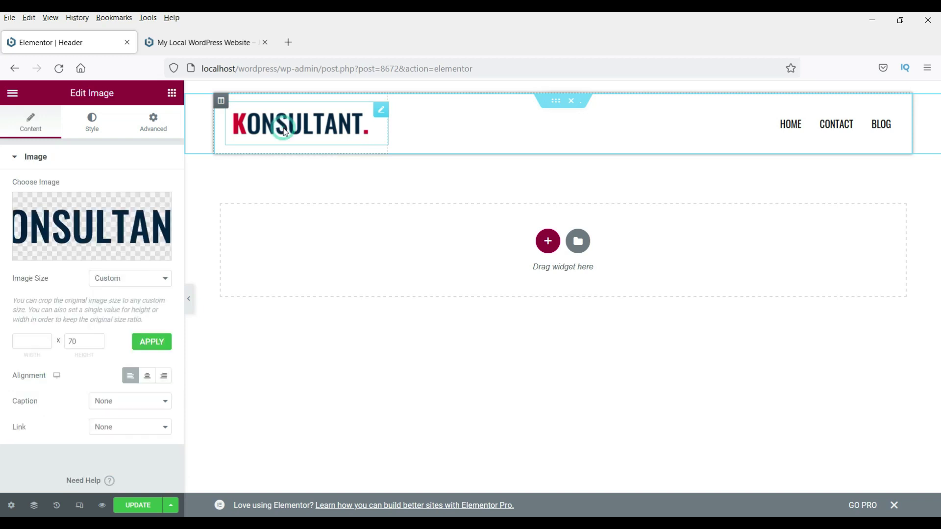
left_click(103, 217)
scroll(619, 239, "down", 2)
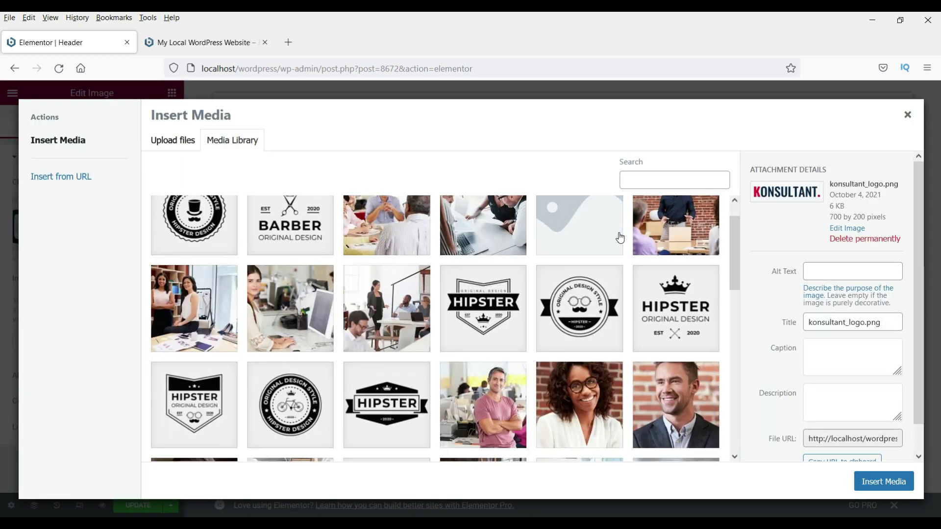
left_click(389, 331)
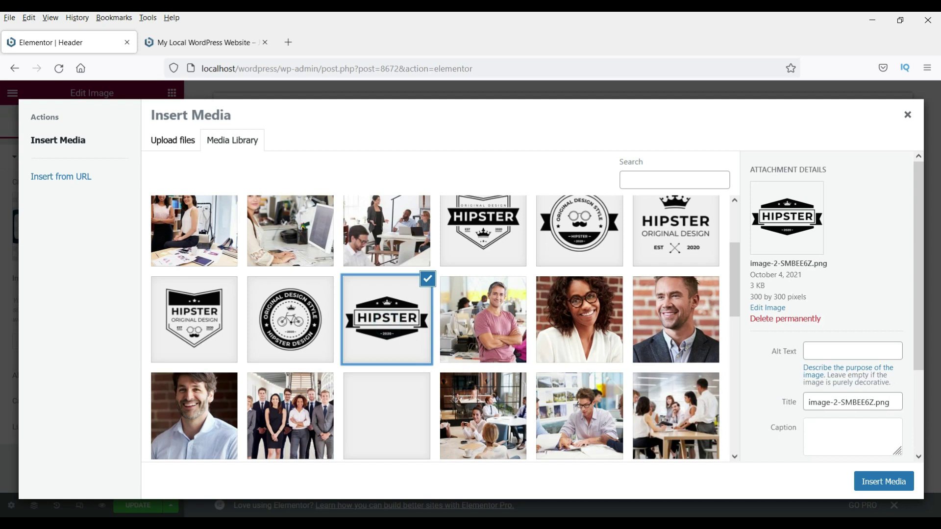
left_click(891, 483)
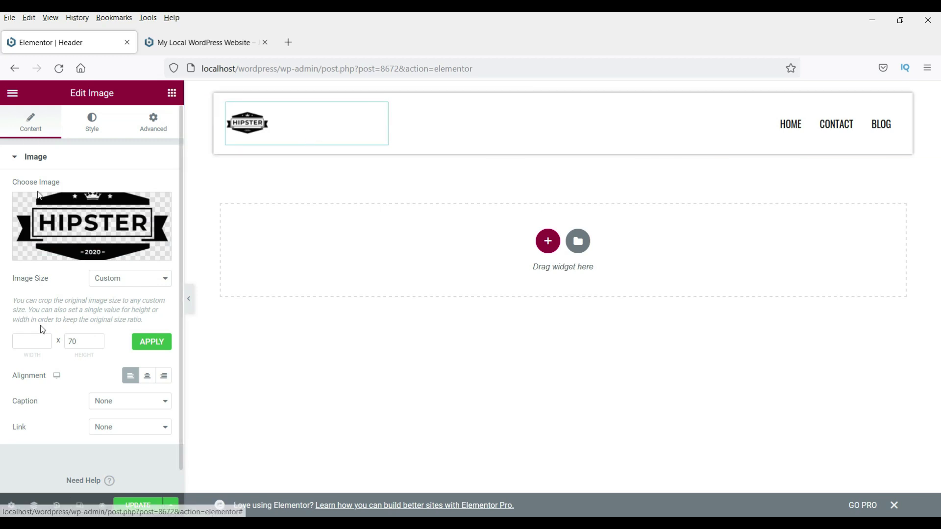
left_click(57, 505)
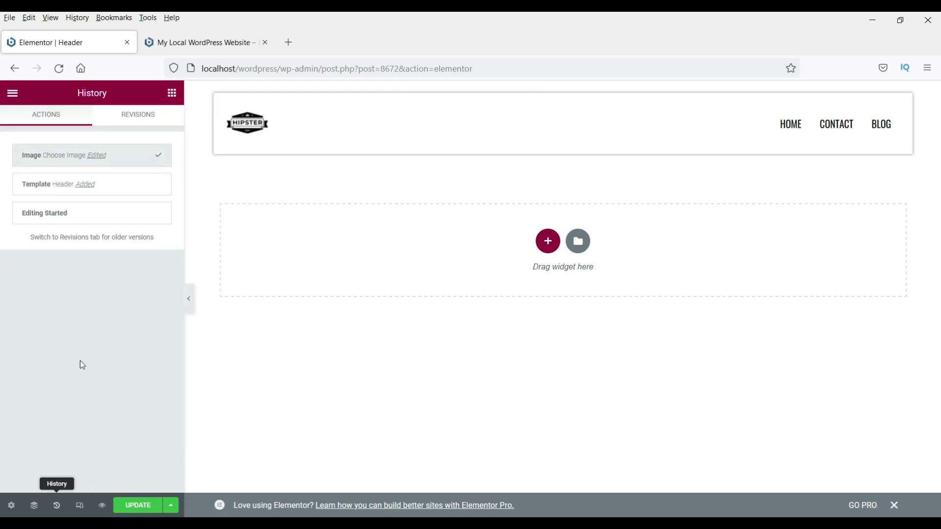
left_click(110, 184)
left_click(536, 389)
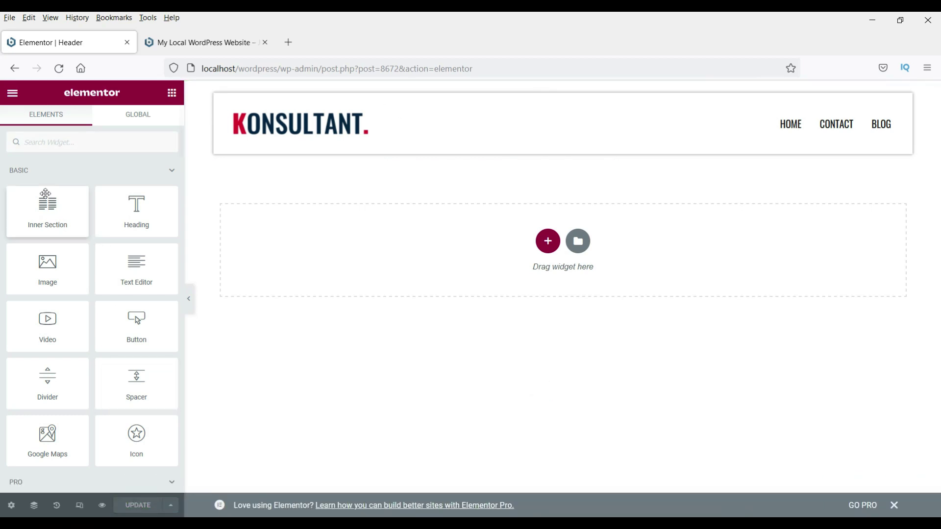
left_click(12, 93)
Back on the dashboard, add a new template titled 'Footer' with type Footer
left_click(82, 302)
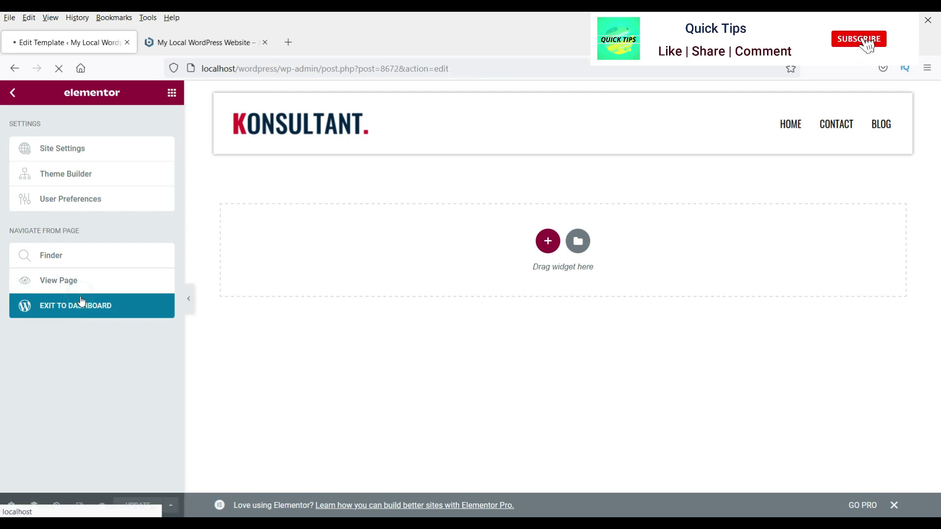
mouse_move(49, 294)
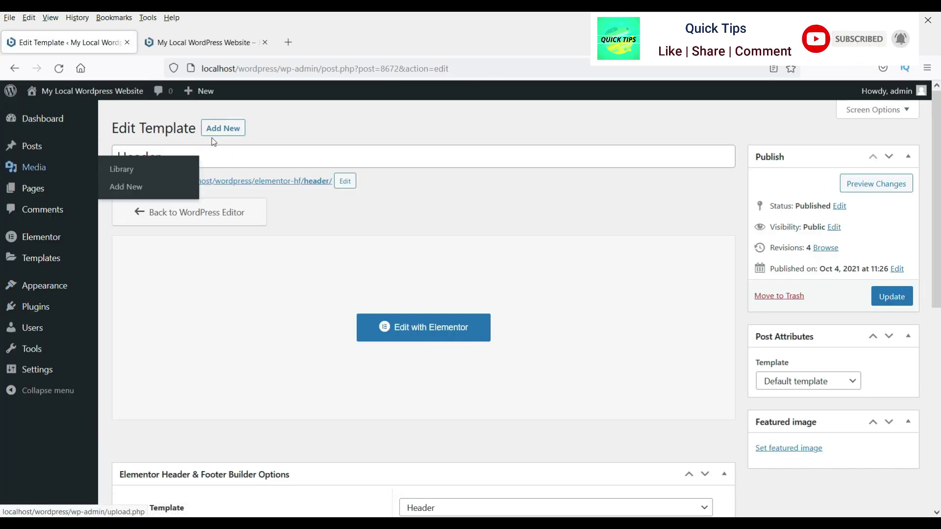
left_click(227, 129)
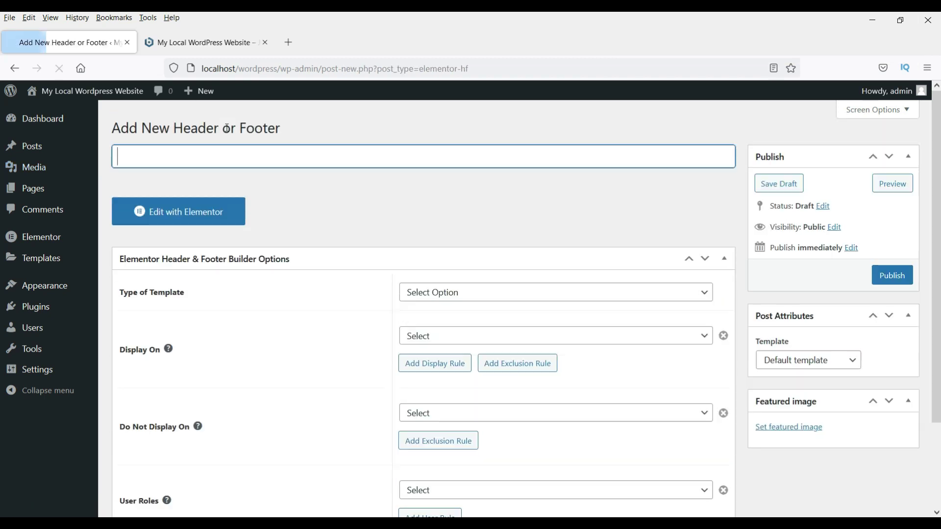
type("Footer")
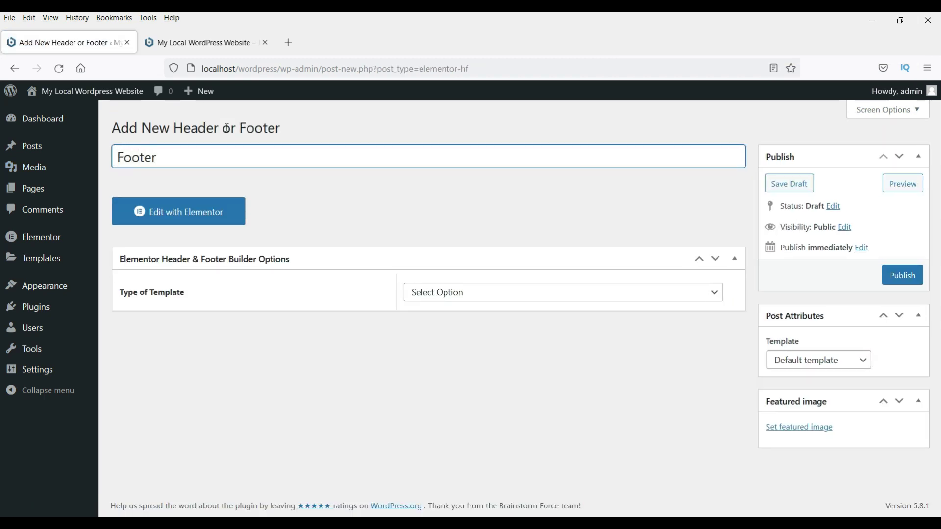
left_click(437, 292)
left_click(447, 365)
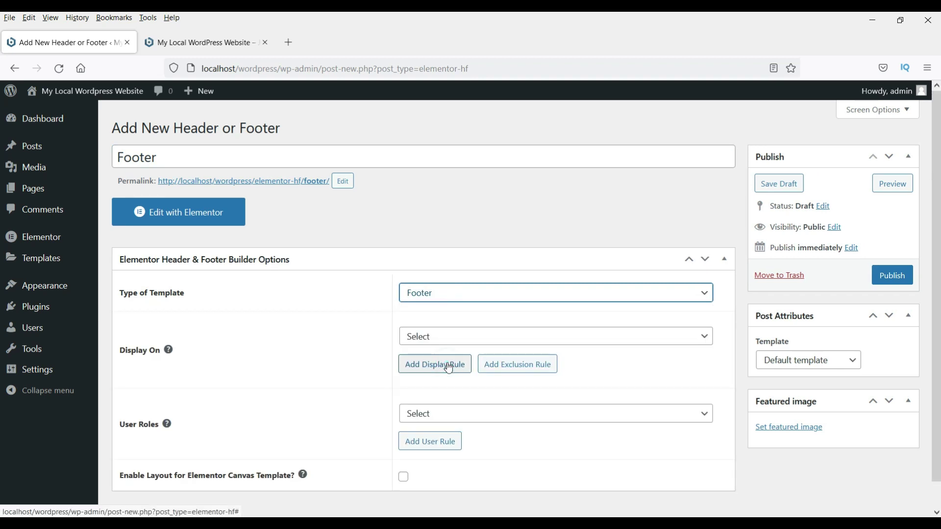
Display it on the entire website for all user roles, publish, and open it in Elementor
left_click(449, 339)
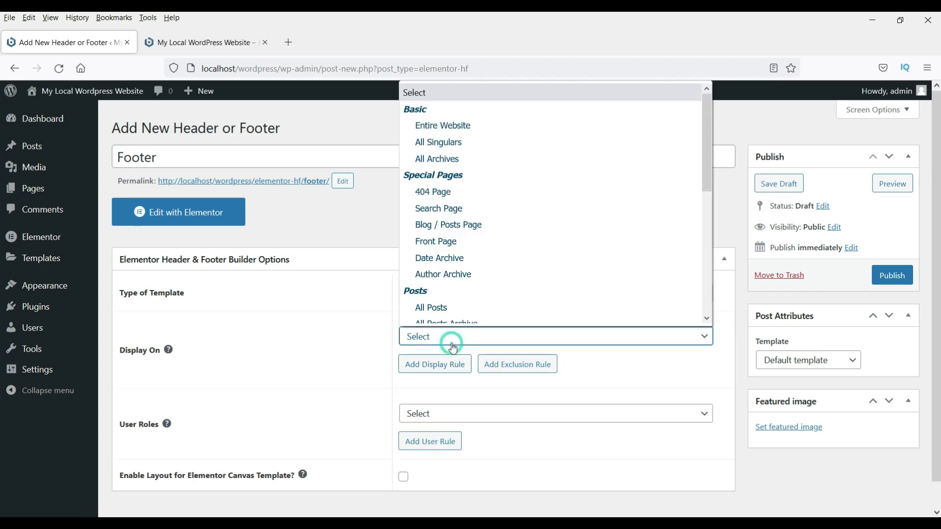
left_click(444, 129)
left_click(455, 414)
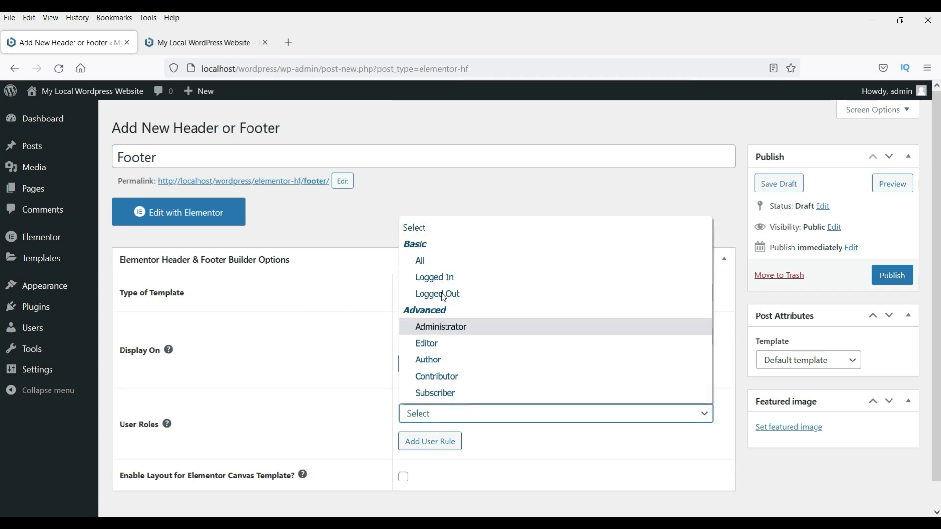
left_click(441, 262)
left_click(885, 274)
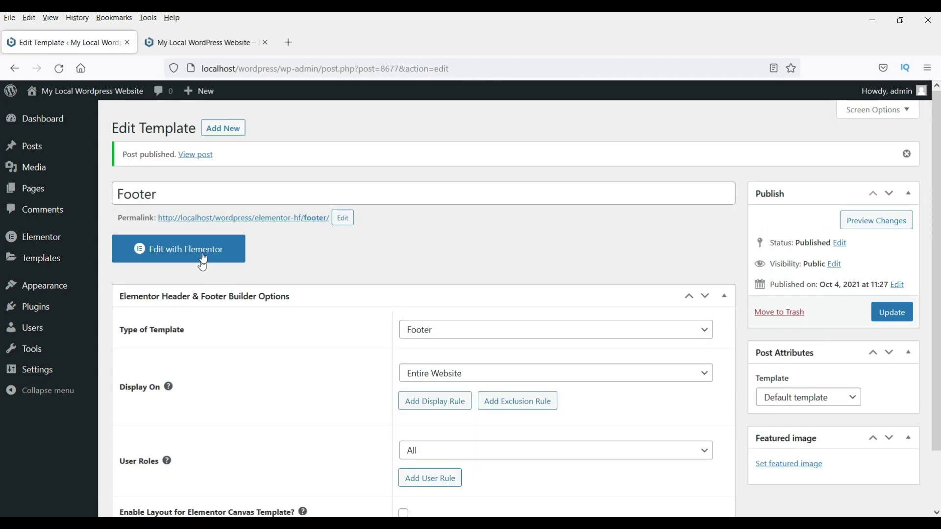
left_click(204, 255)
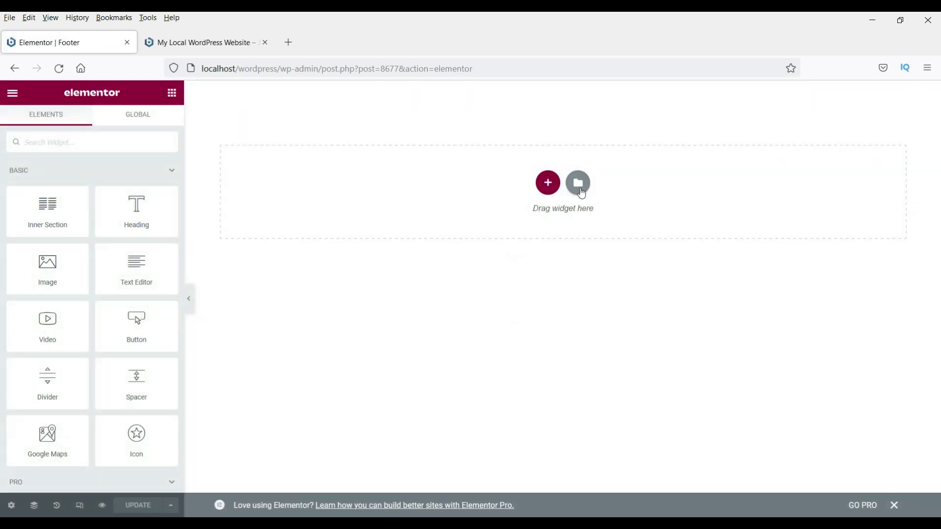
Insert the saved Footer template from My Templates, adding the Our Offices section and copyright bar
left_click(579, 189)
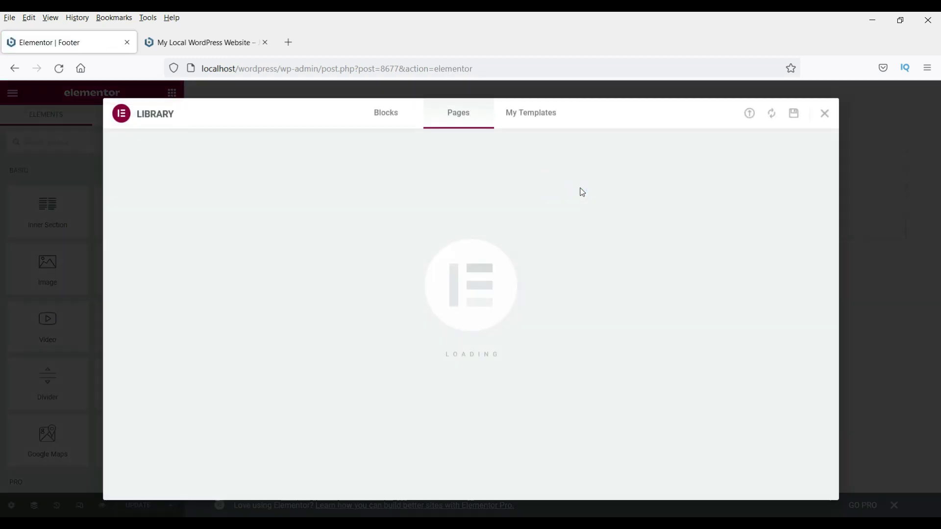
left_click(543, 120)
scroll(471, 259, "down", 5)
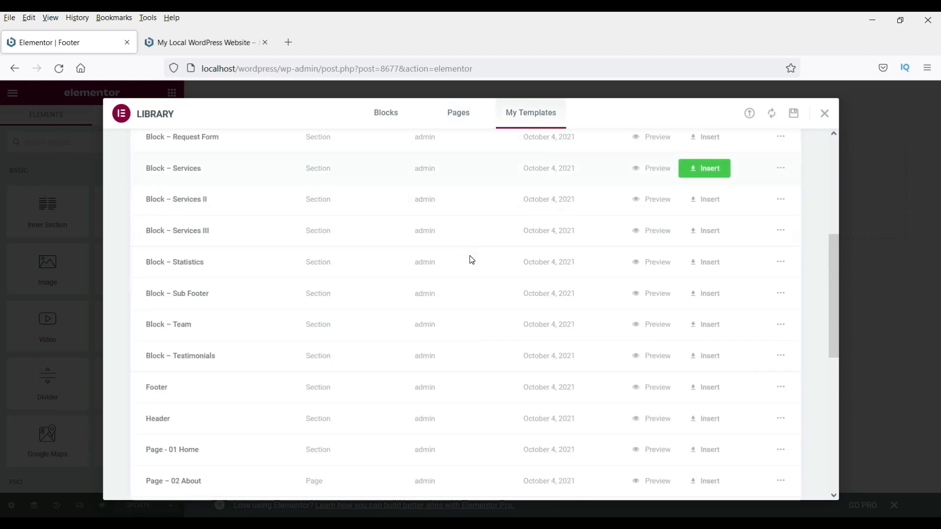
left_click(706, 388)
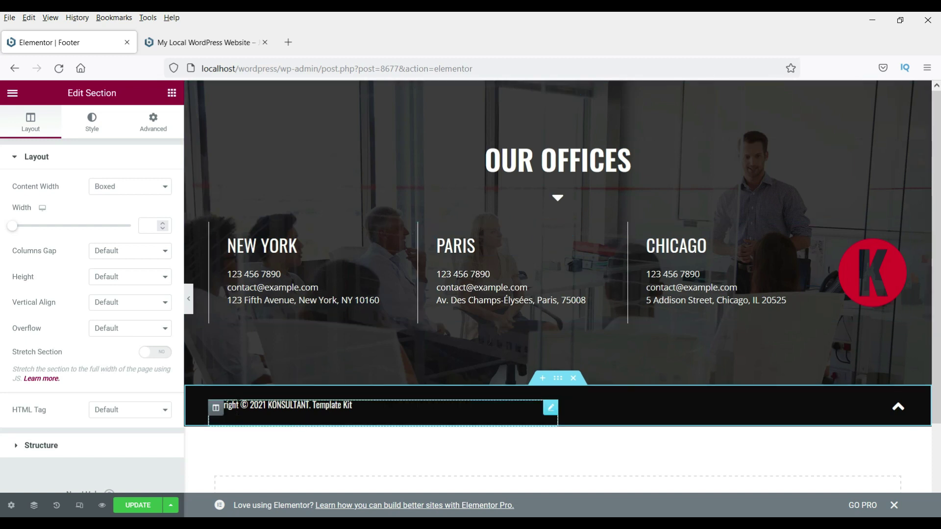
Inspect the Our Offices heading and the New York, Paris and Chicago address texts
left_click(580, 161)
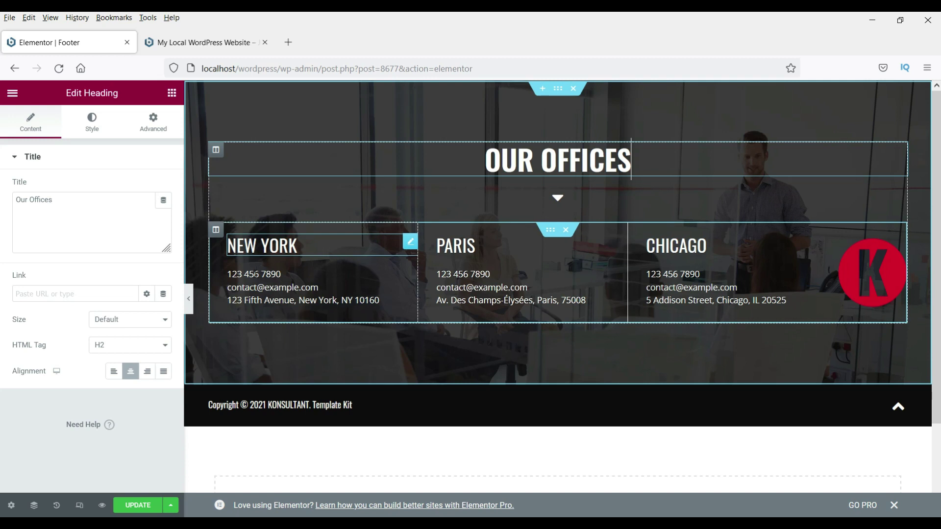
left_click(257, 286)
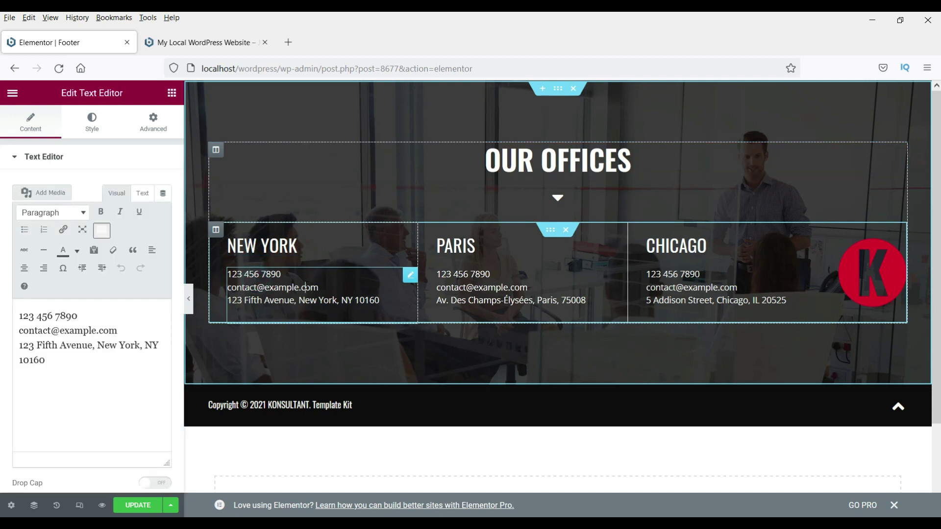
left_click_drag(20, 317, 96, 380)
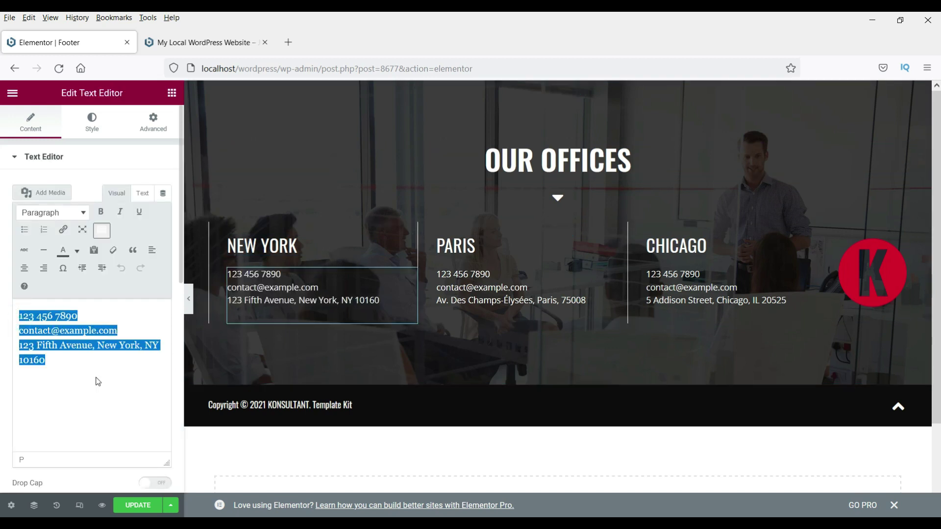
left_click(97, 380)
triple_click(98, 316)
left_click(99, 316)
left_click(485, 295)
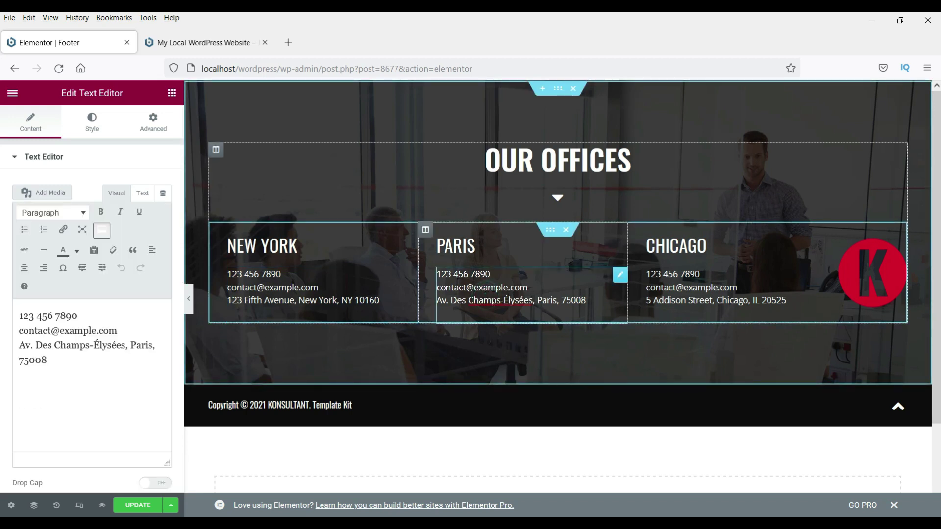
left_click(735, 289)
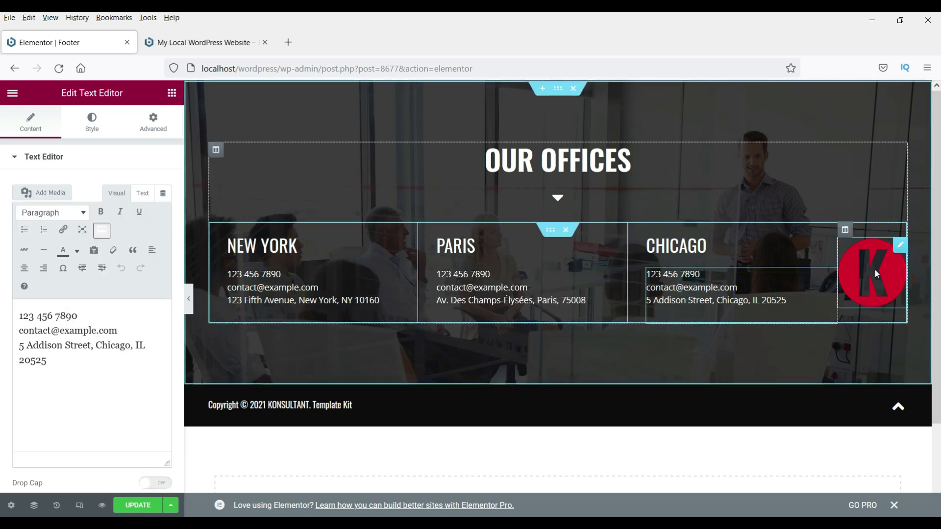
Delete the K logo image and the empty fourth column it leaves behind
right_click(896, 246)
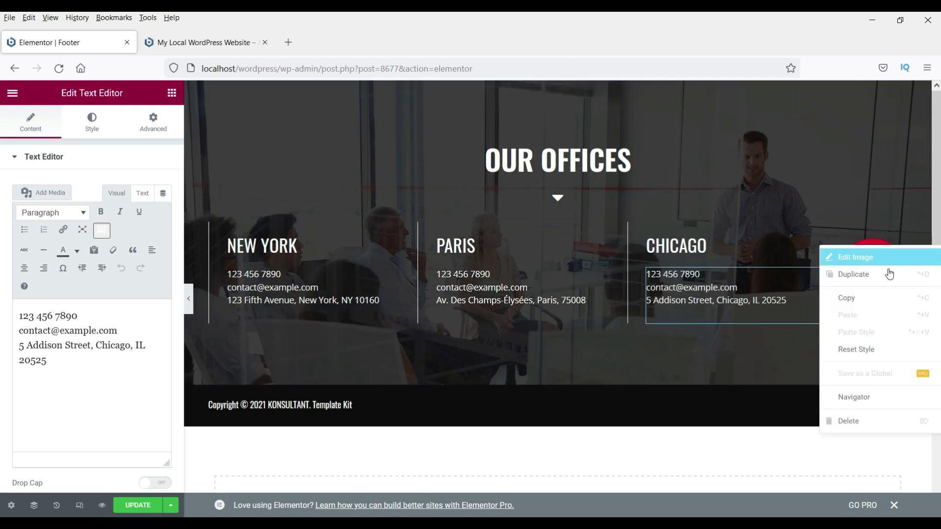
left_click(856, 428)
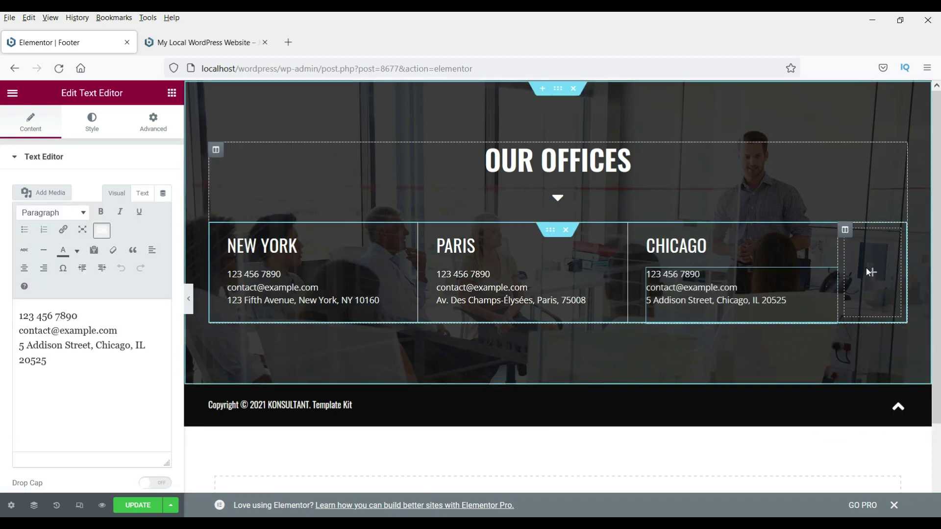
right_click(844, 231)
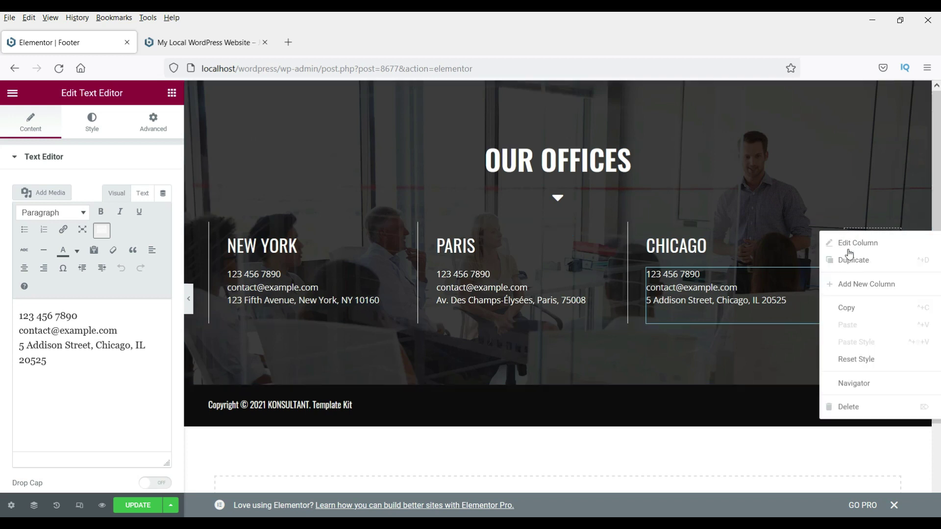
left_click(872, 414)
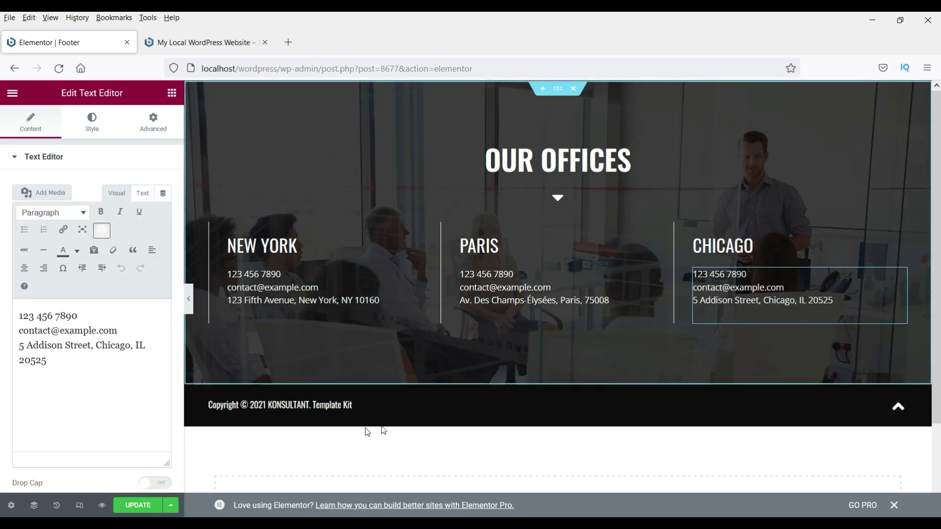
Save the footer and return to its WordPress Edit Template page
left_click(367, 407)
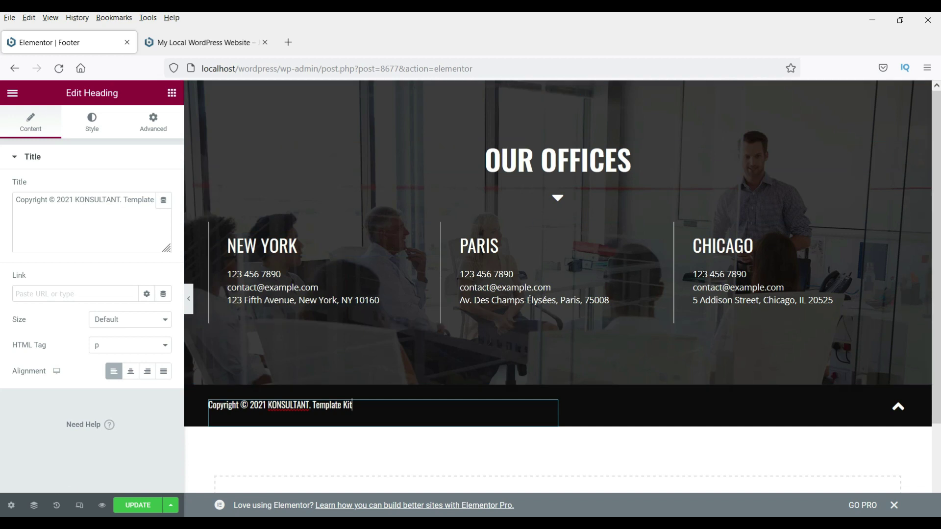
left_click(145, 508)
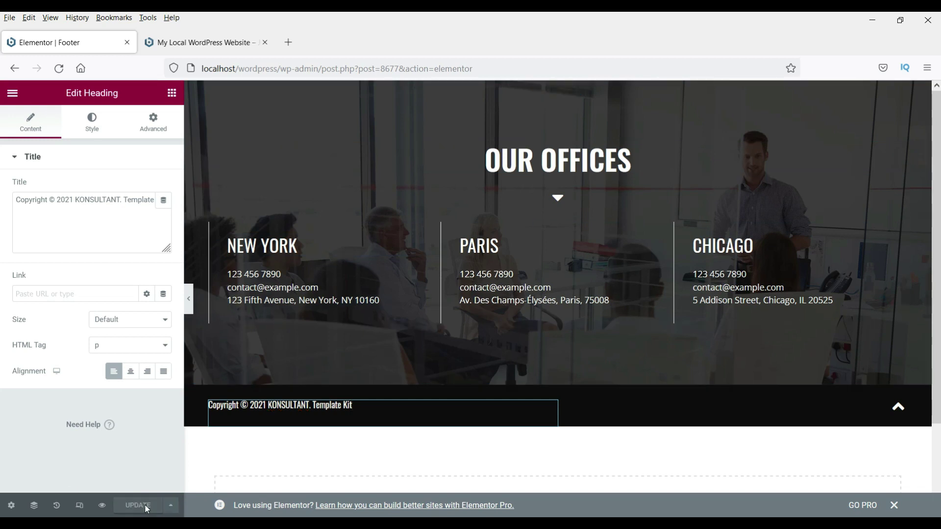
left_click(6, 92)
left_click(81, 310)
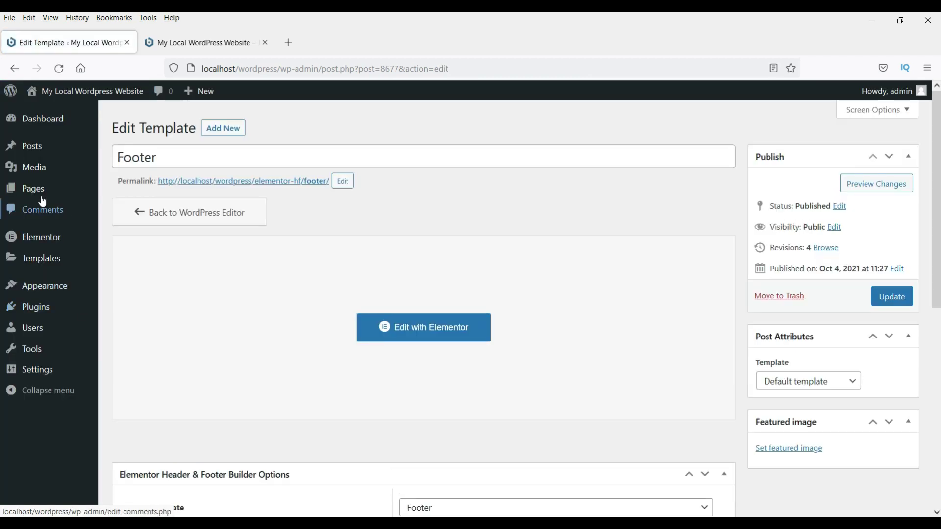
From the Pages list, open the Home page's editor in a new tab and launch Elementor
left_click(39, 196)
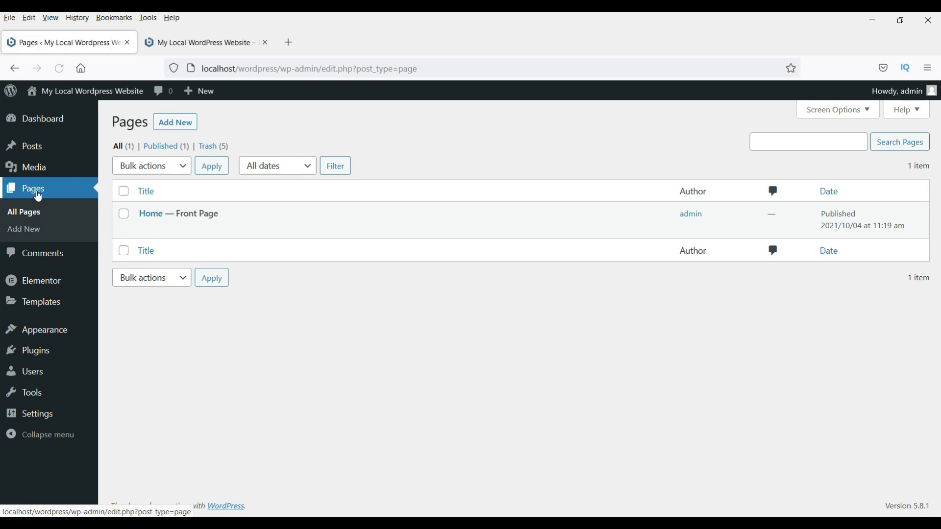
right_click(148, 234)
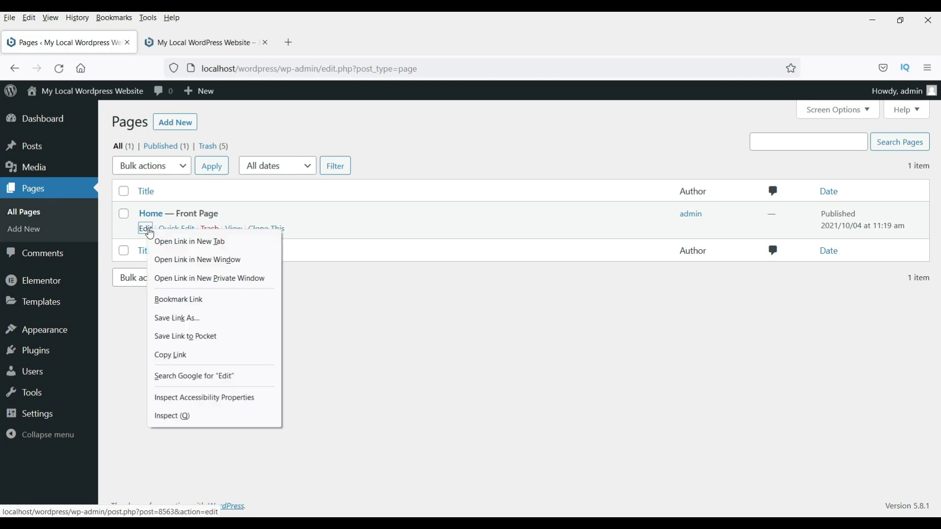
left_click(180, 242)
left_click(216, 37)
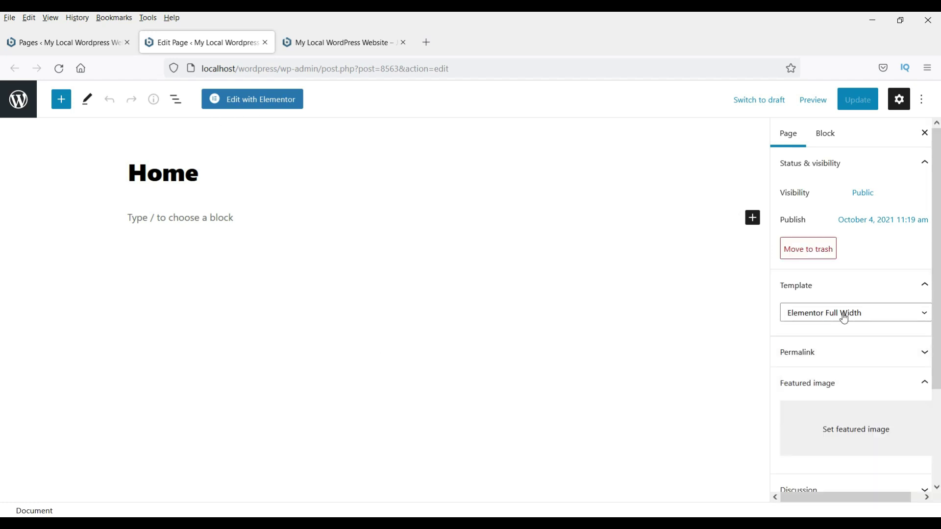
left_click(280, 103)
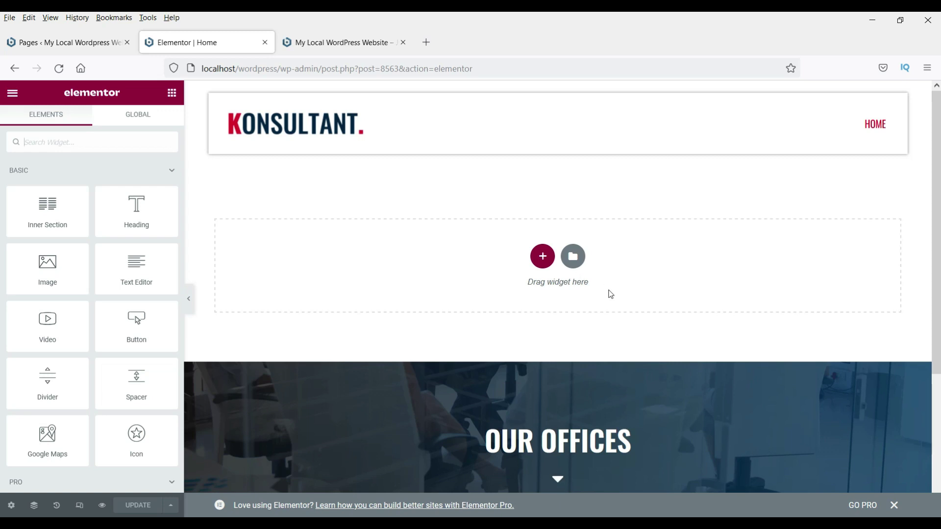
Insert the Page - 01 Home template from My Templates into the Home page
left_click(574, 258)
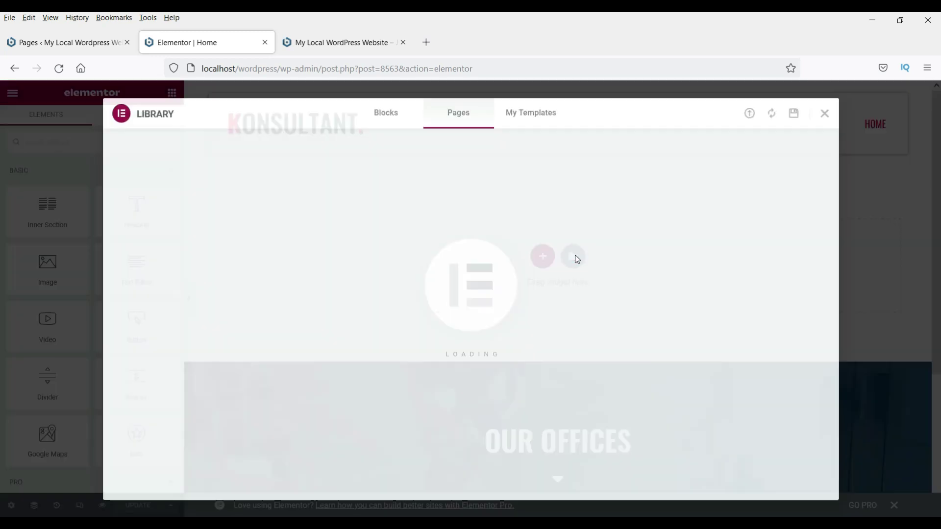
left_click(539, 118)
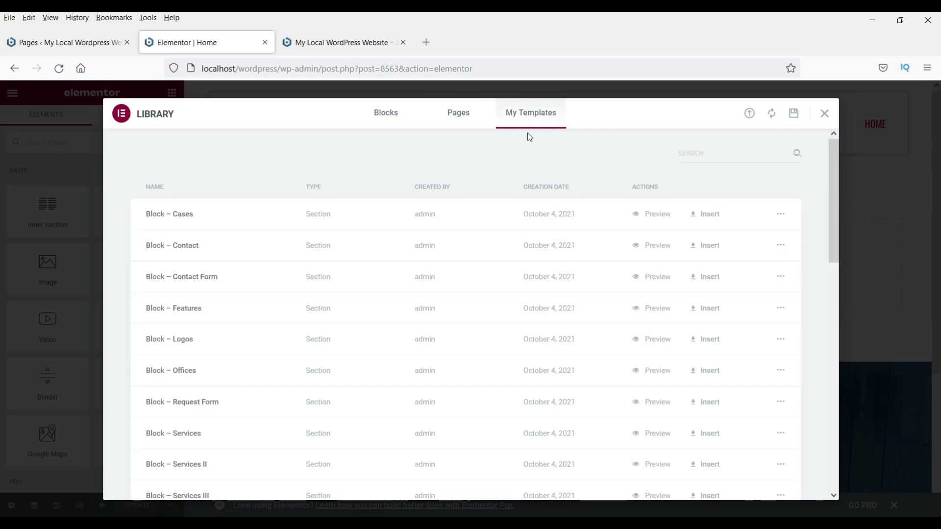
scroll(416, 276, "down", 3)
scroll(314, 290, "up", 3)
scroll(314, 290, "down", 8)
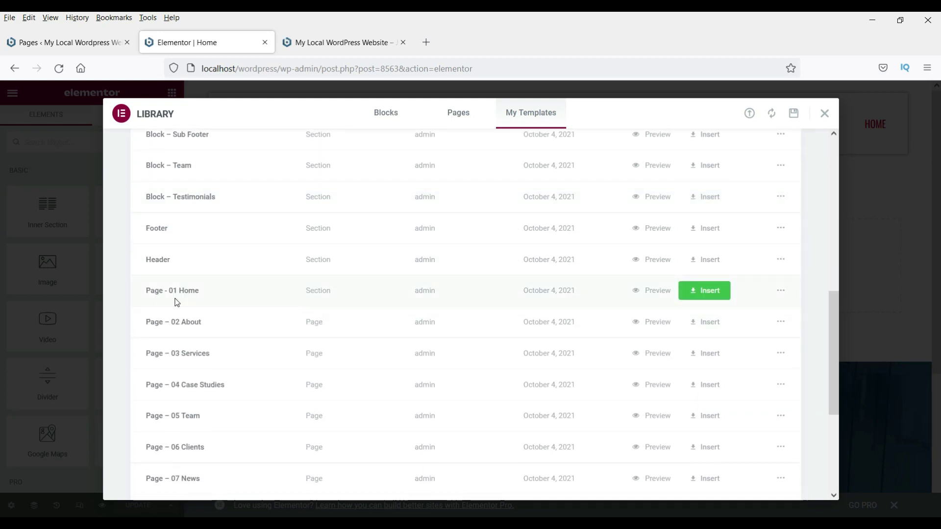
left_click(708, 296)
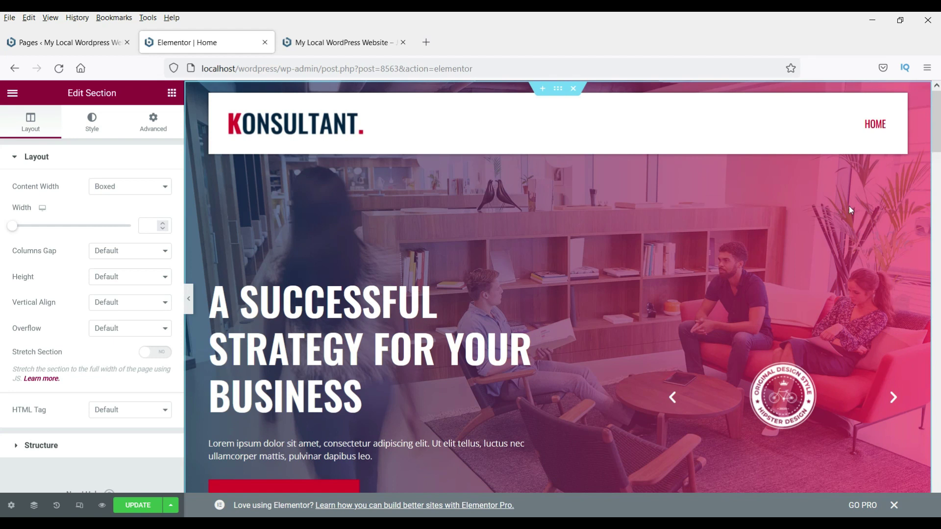
scroll(762, 225, "down", 8)
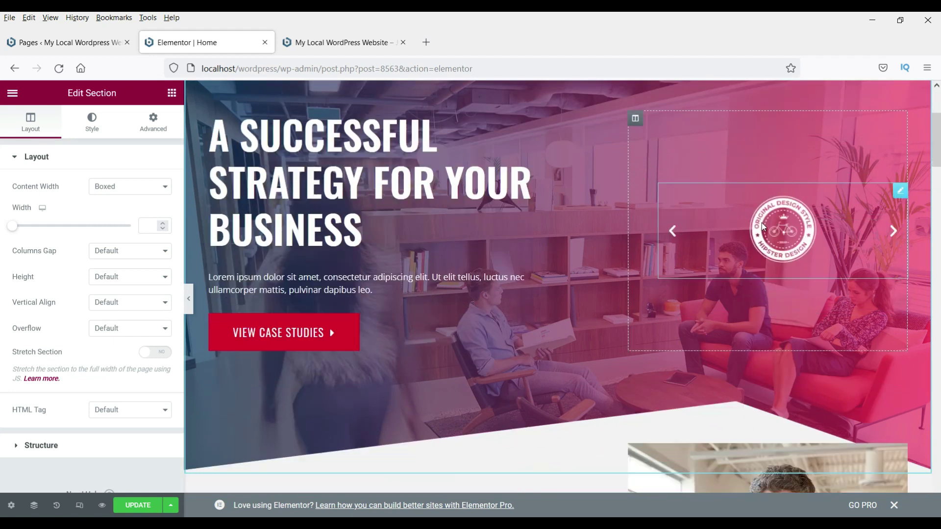
scroll(762, 223, "down", 15)
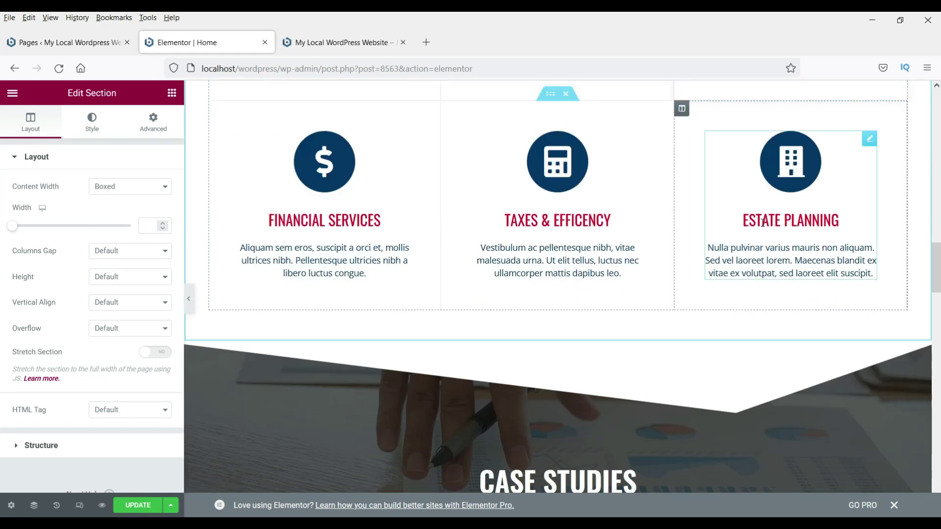
scroll(762, 226, "down", 15)
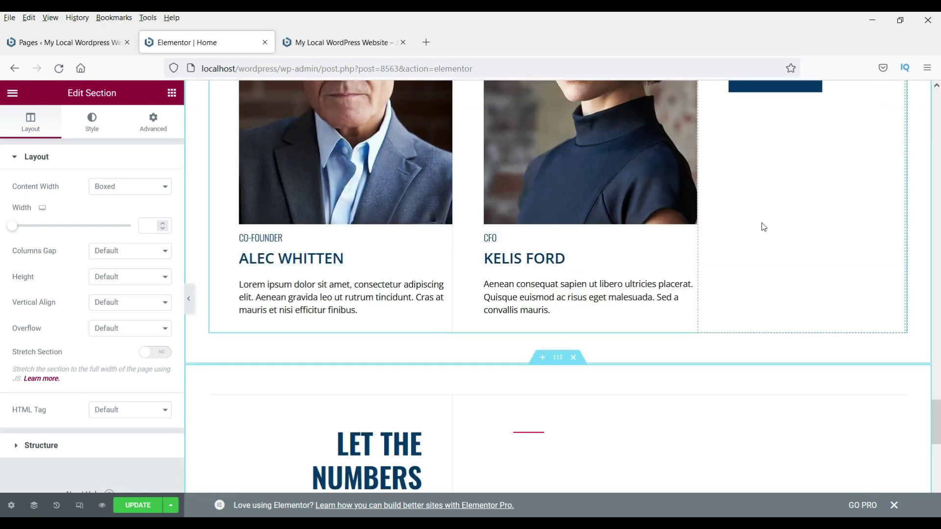
scroll(764, 227, "down", 8)
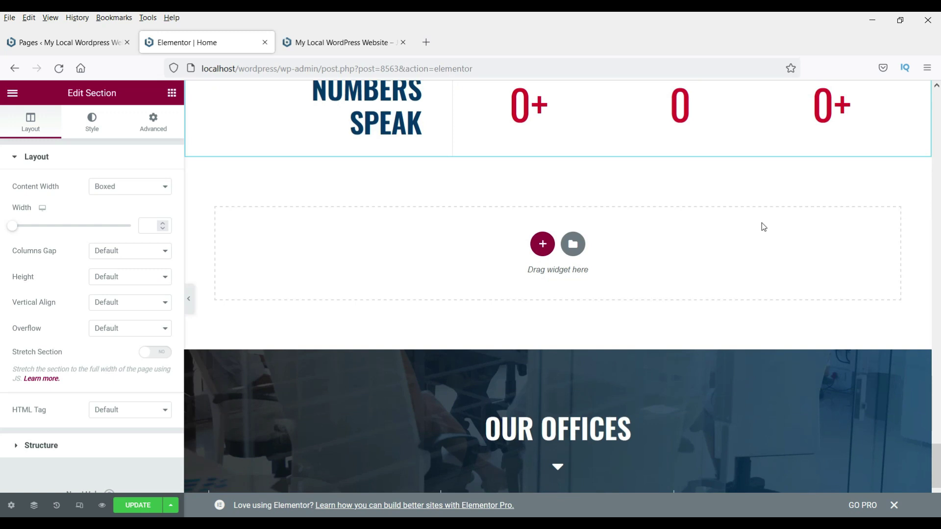
scroll(764, 226, "down", 2)
scroll(762, 226, "up", 15)
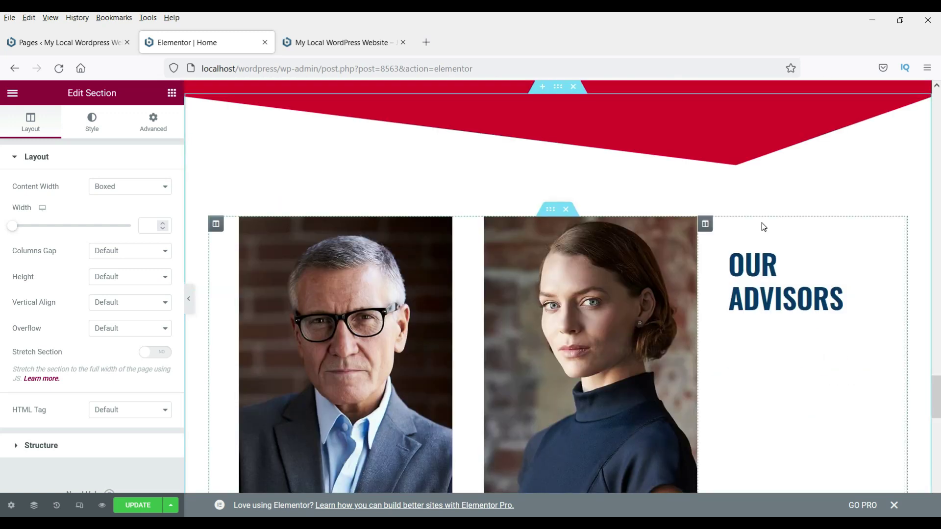
scroll(762, 223, "down", 8)
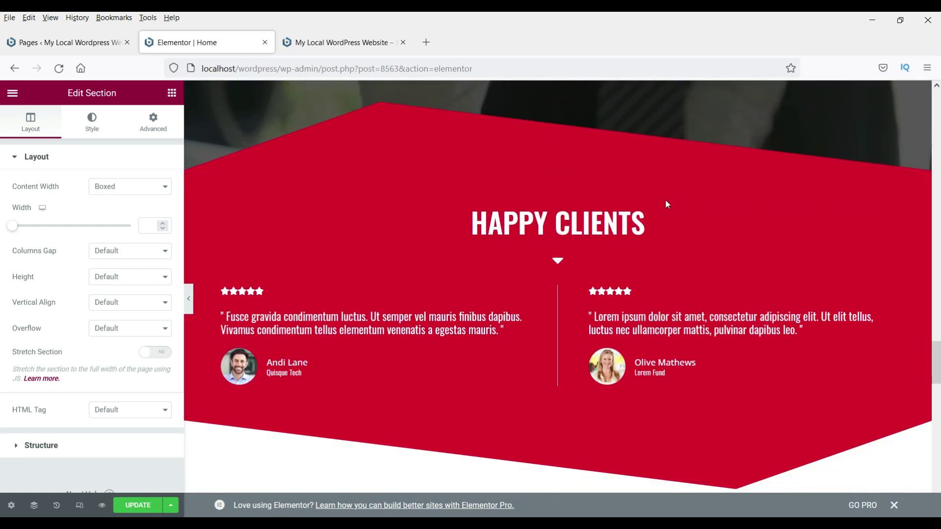
left_click(527, 223)
double_click(69, 202)
type("Test")
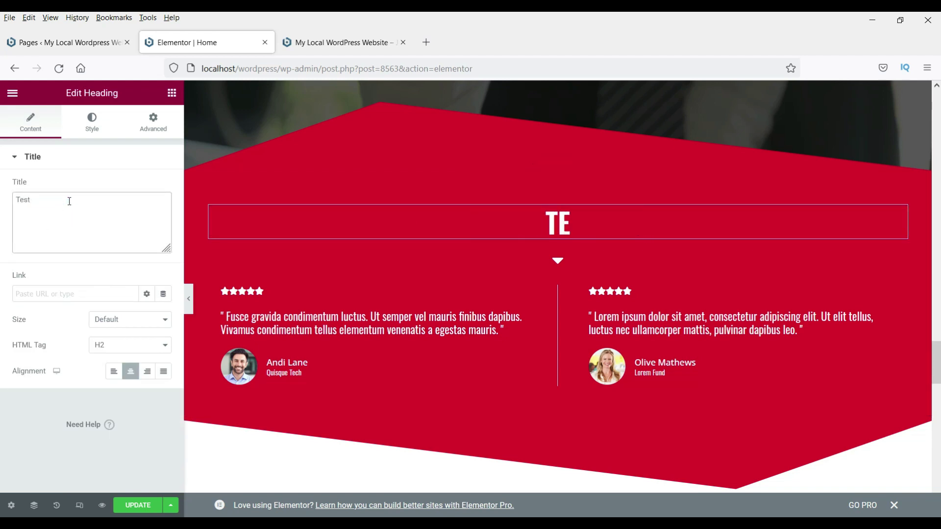
type("imonials")
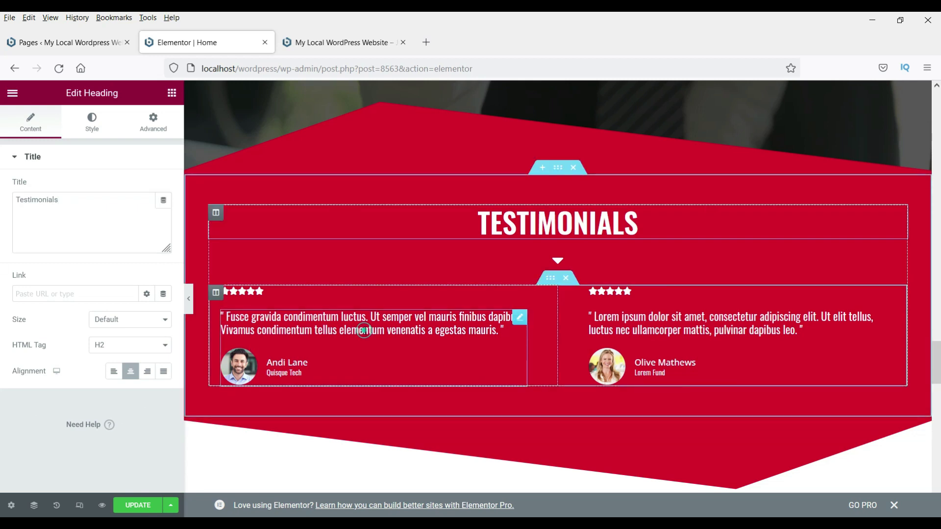
left_click(365, 331)
scroll(79, 243, "down", 3)
scroll(79, 243, "up", 3)
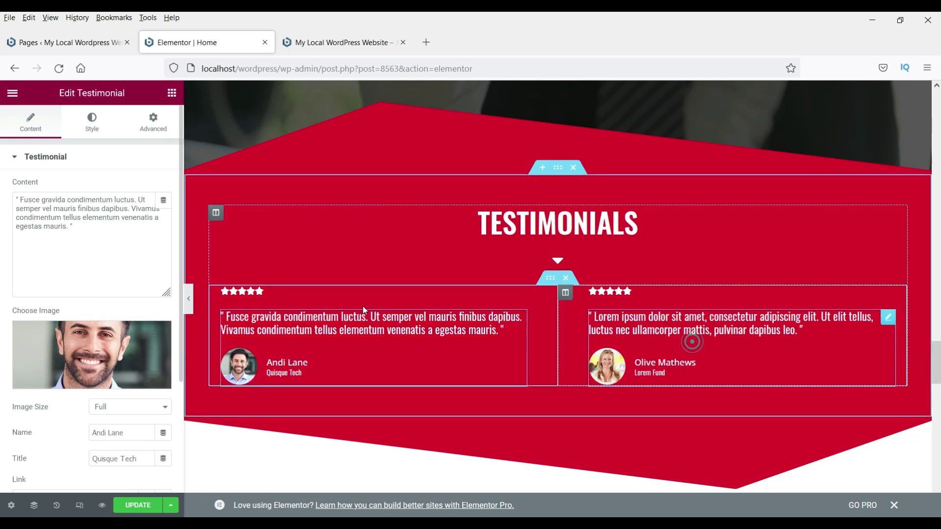
left_click(691, 341)
scroll(731, 307, "up", 10)
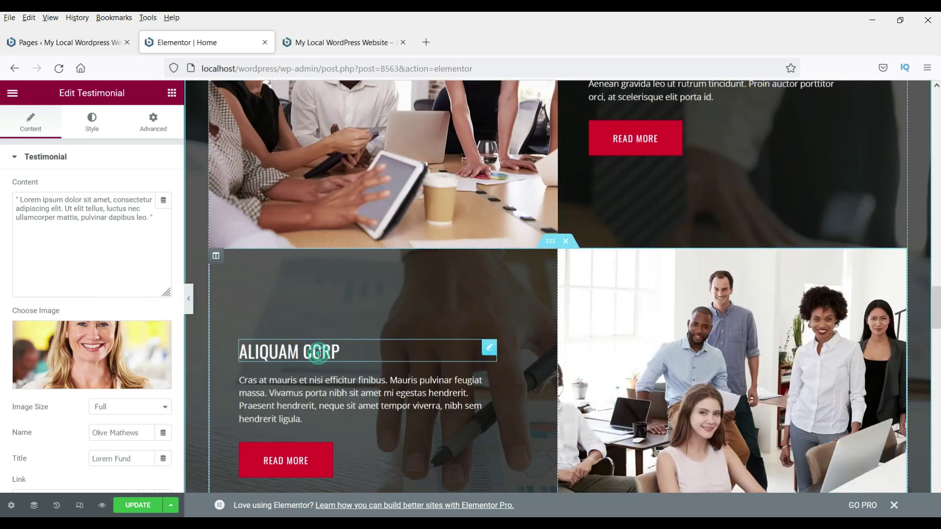
left_click(318, 353)
scroll(480, 237, "up", 15)
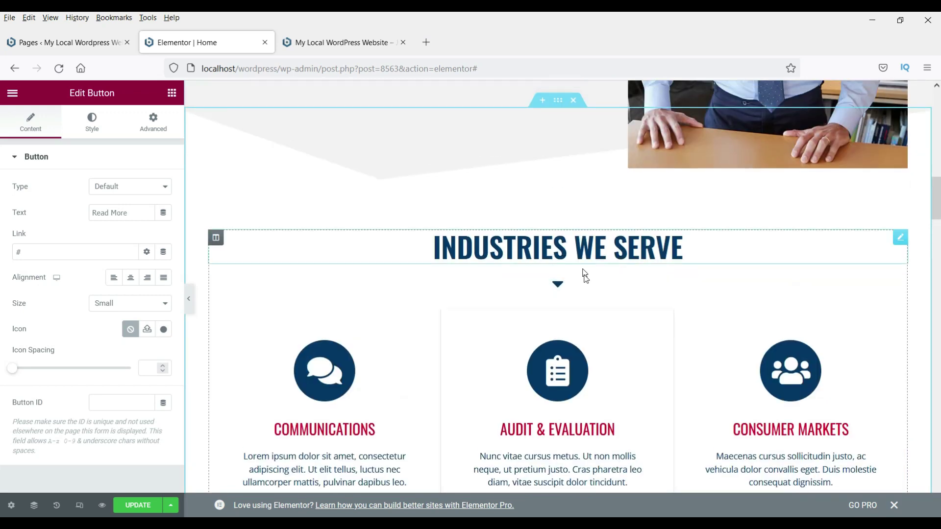
scroll(584, 276, "up", 8)
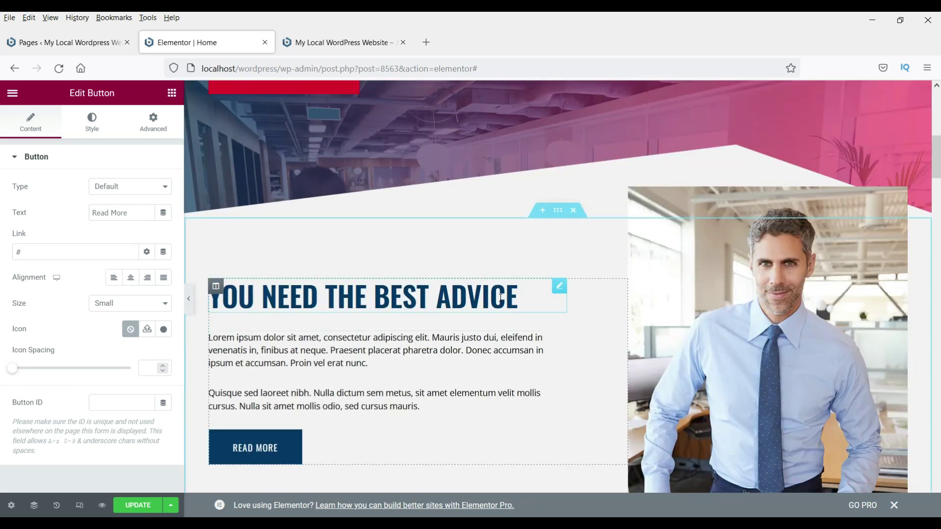
scroll(775, 340, "up", 8)
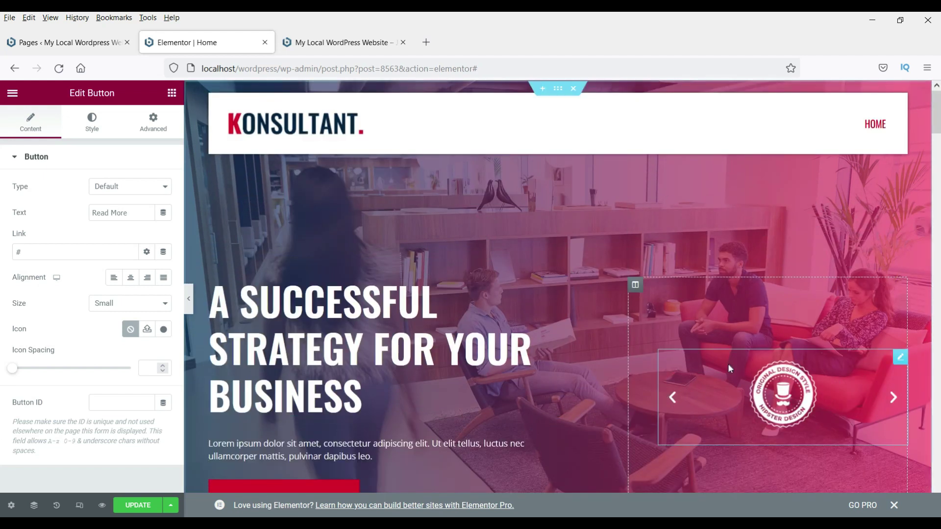
Review the hero logo carousel's gallery of 8 images without changing it
left_click(745, 368)
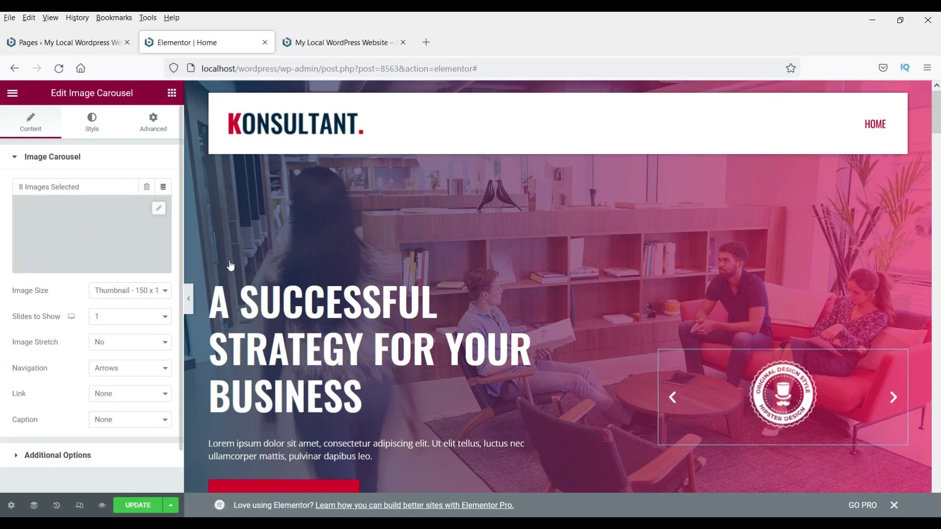
left_click(109, 222)
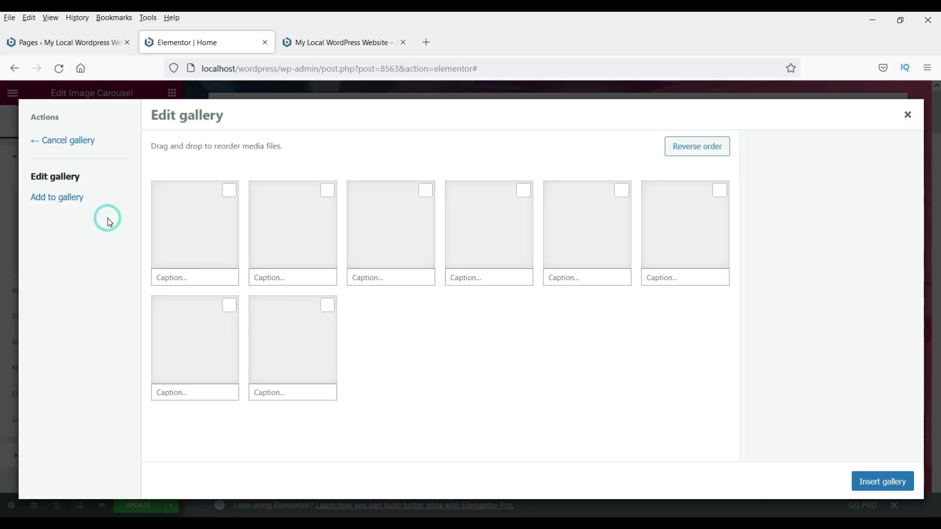
left_click(917, 118)
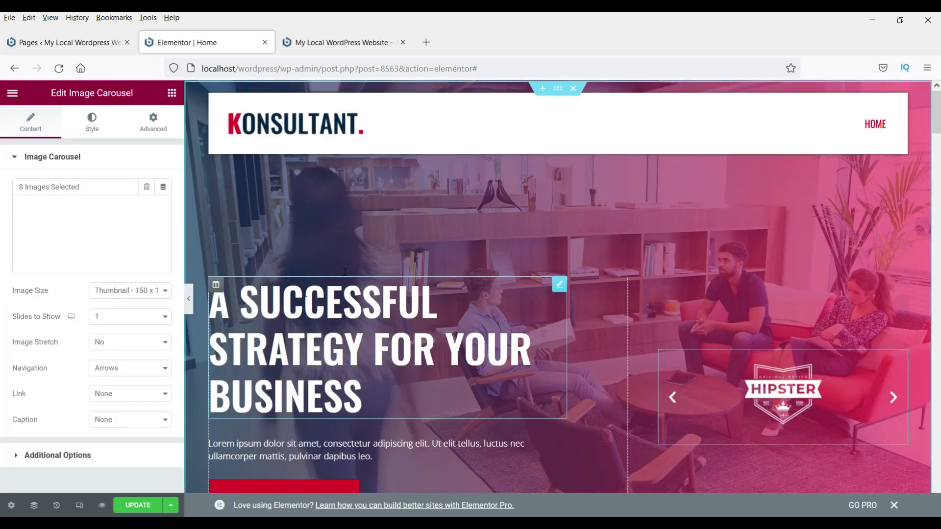
Inspect the hero heading and View Case Studies button, then save the Home page
left_click(300, 330)
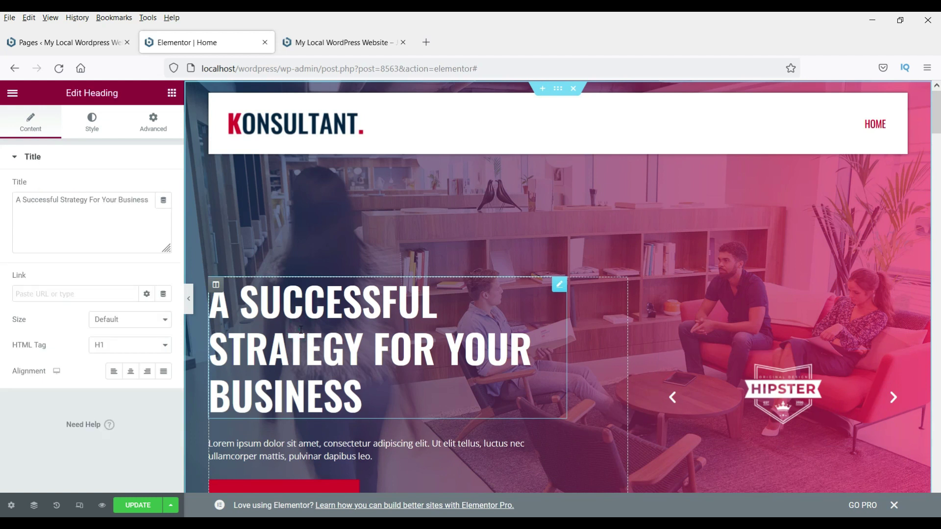
scroll(358, 330, "down", 4)
left_click(300, 316)
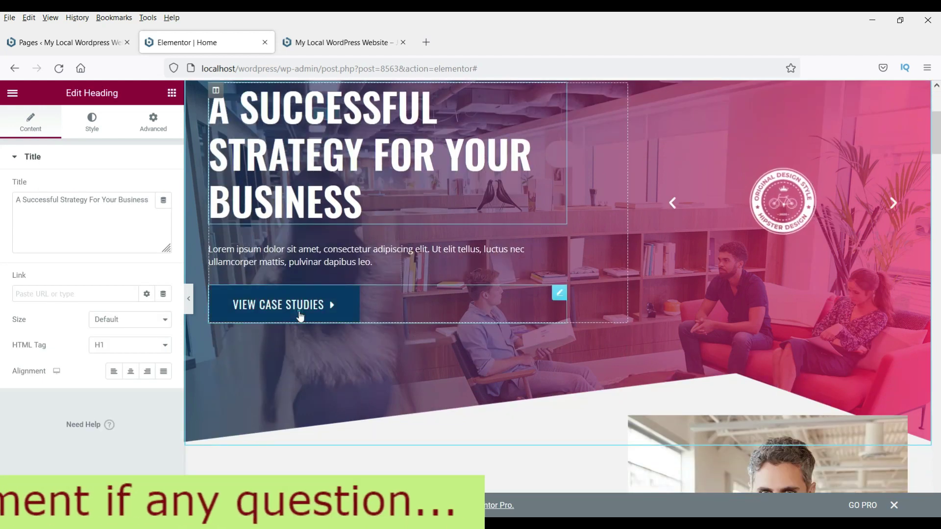
scroll(560, 263, "up", 4)
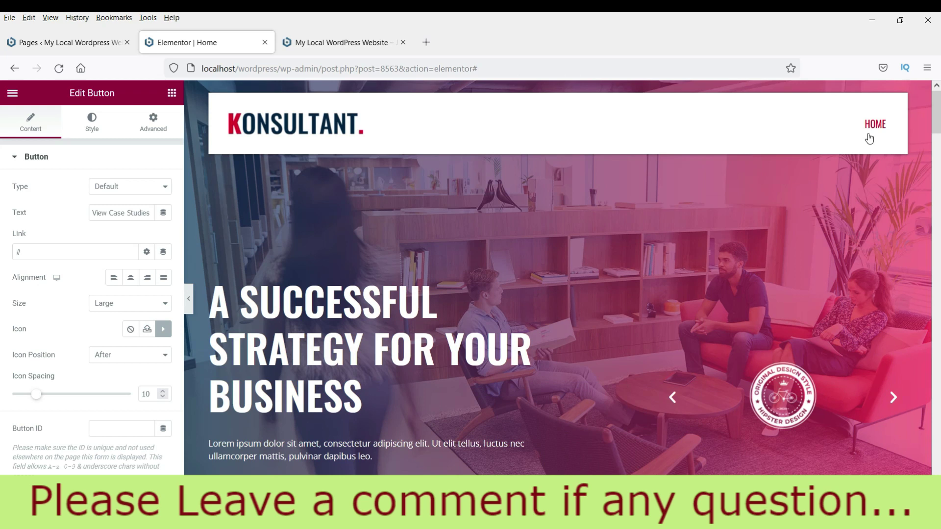
scroll(461, 272, "down", 8)
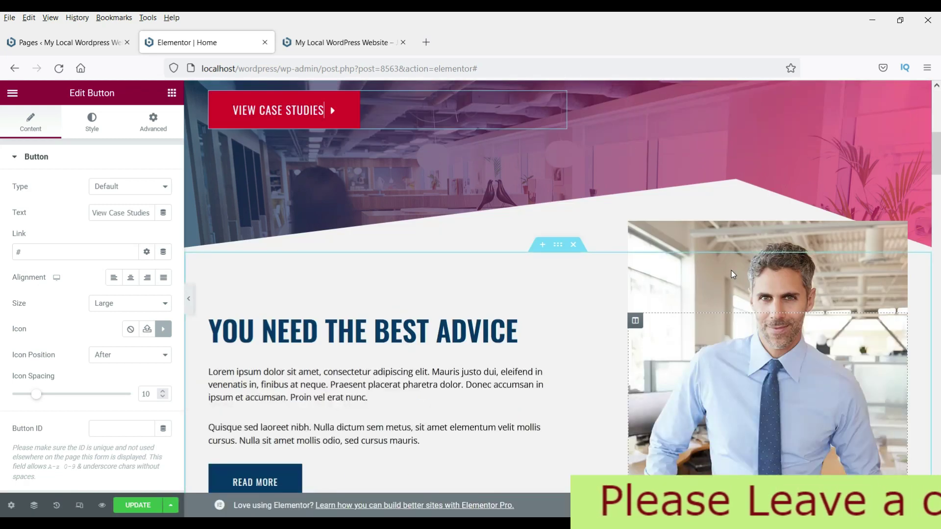
scroll(513, 275, "down", 4)
scroll(513, 275, "up", 12)
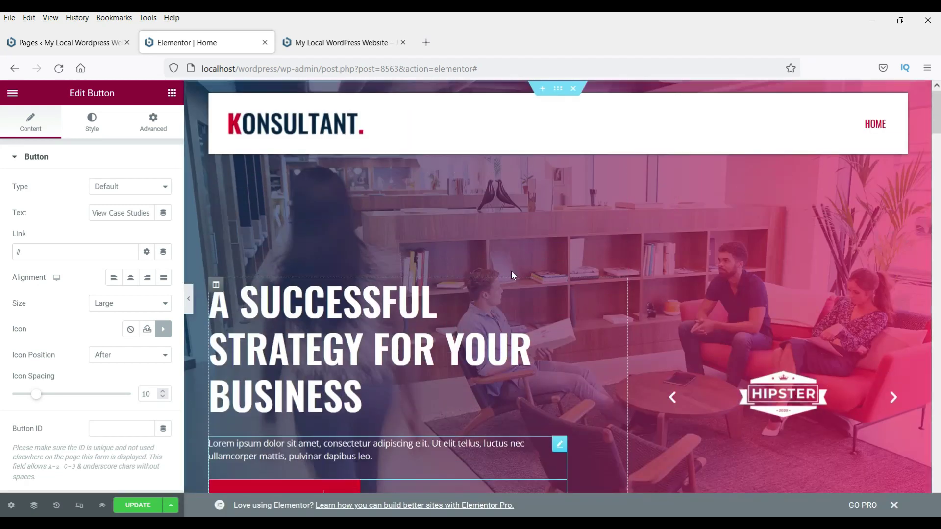
left_click(137, 505)
Open the live Home page in a new browser tab
left_click(13, 93)
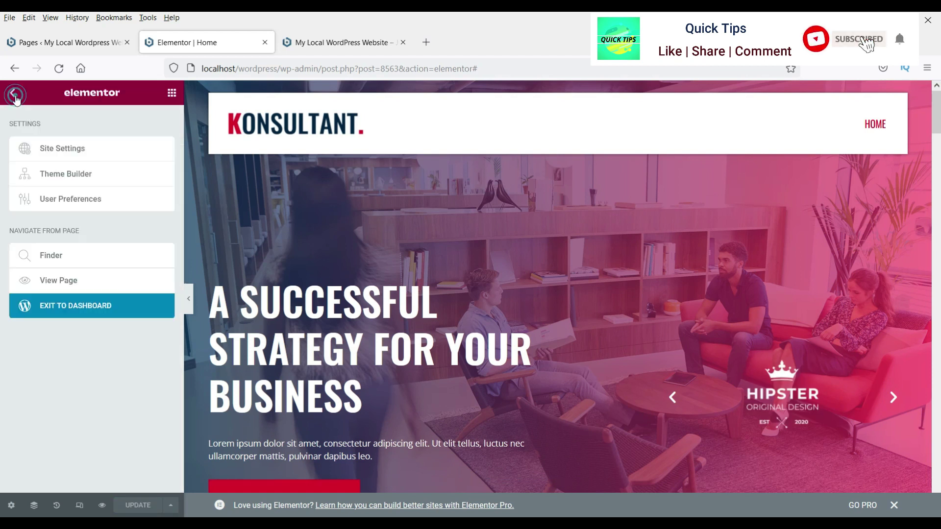
right_click(73, 275)
left_click(123, 289)
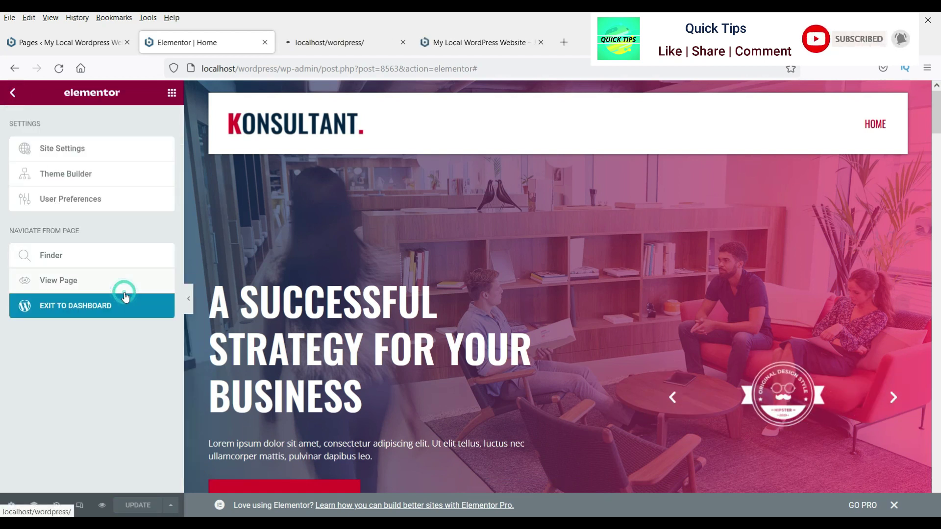
left_click(331, 47)
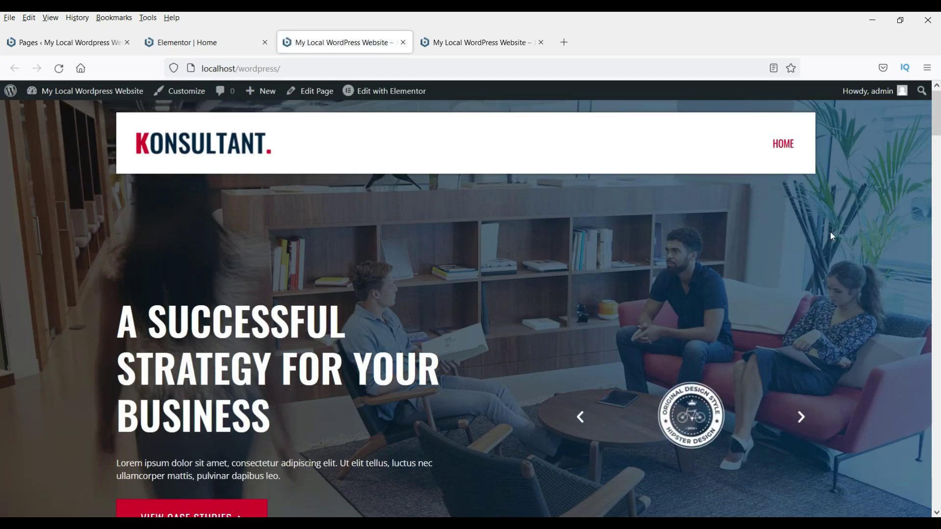
Scroll through the live homepage from the hero down to the Our Offices footer
scroll(831, 236, "down", 10)
scroll(832, 236, "down", 10)
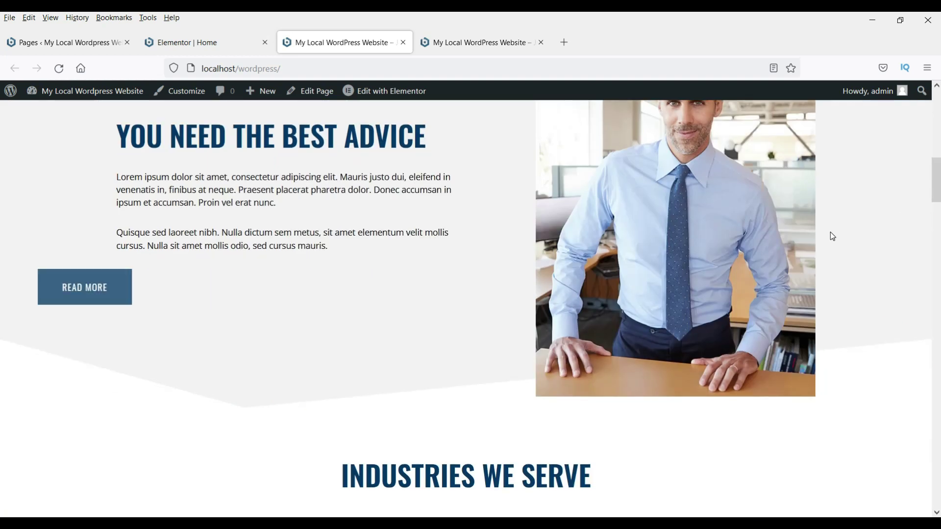
scroll(832, 236, "down", 10)
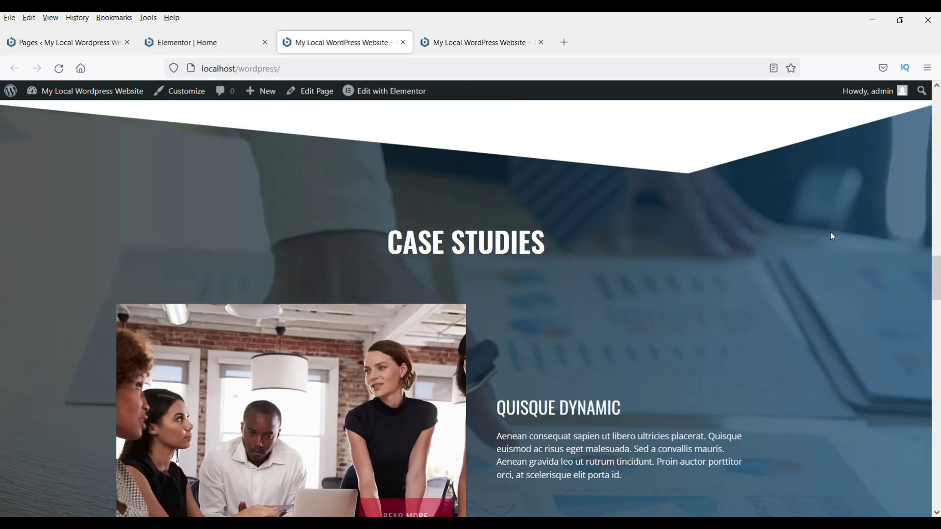
scroll(832, 236, "down", 10)
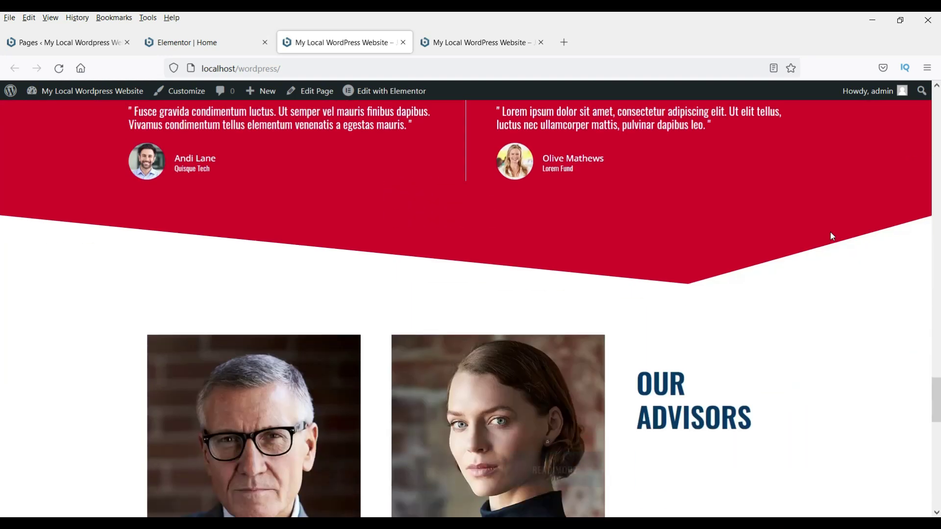
scroll(831, 235, "down", 6)
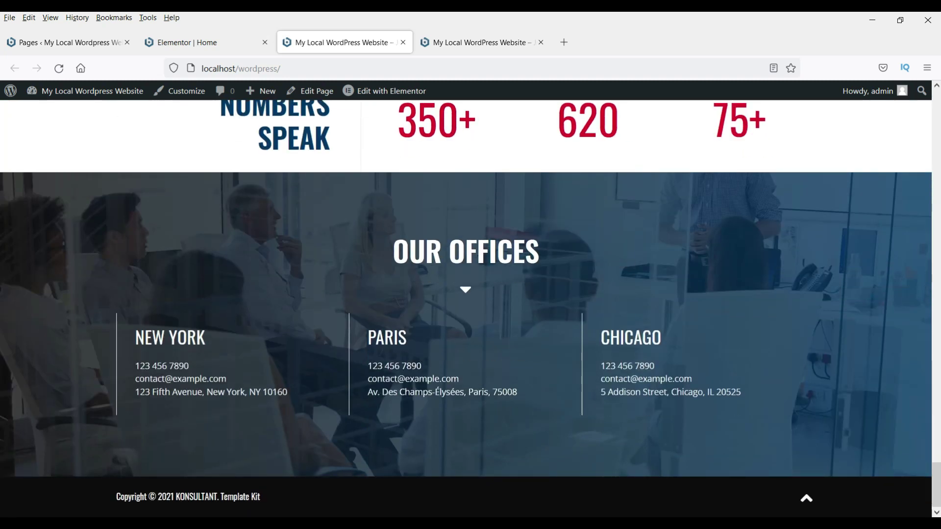
scroll(795, 306, "up", 20)
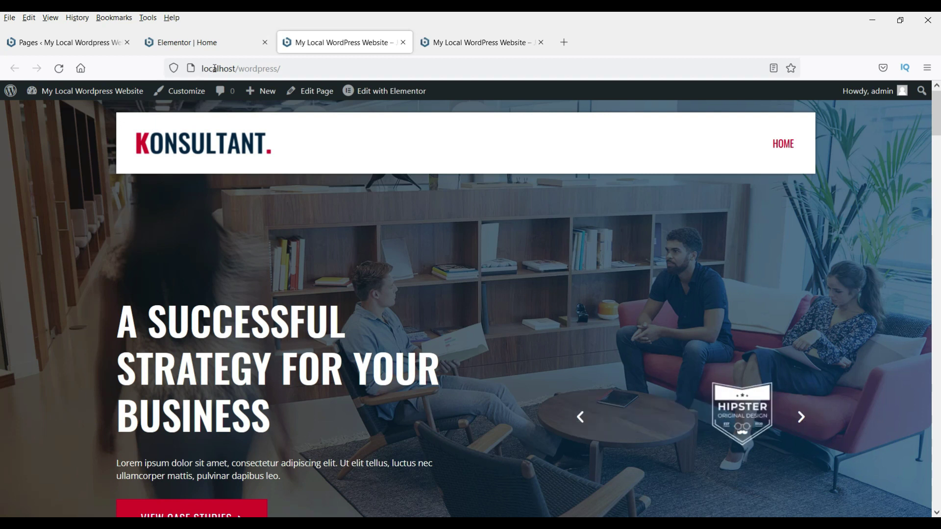
In the Home page editor, dismiss the Elementor promotion notice and restore the widget list
left_click(230, 42)
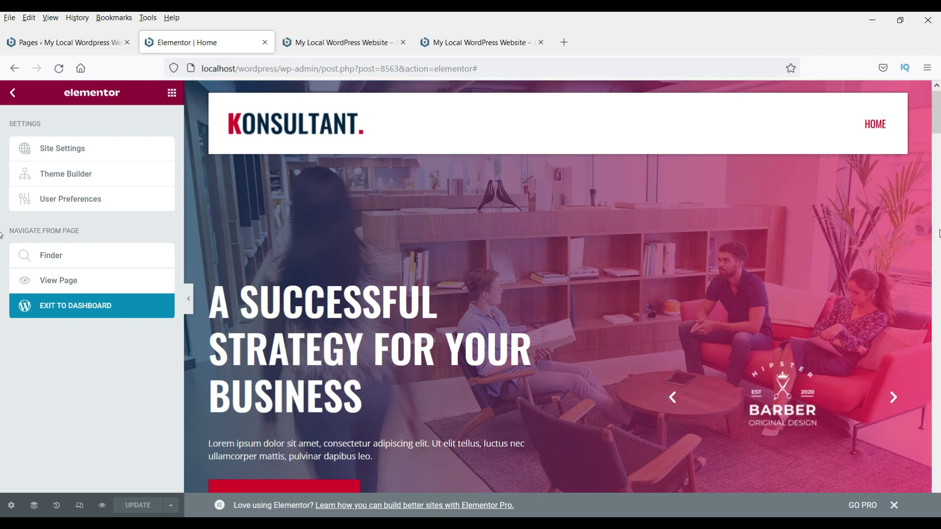
scroll(858, 249, "down", 5)
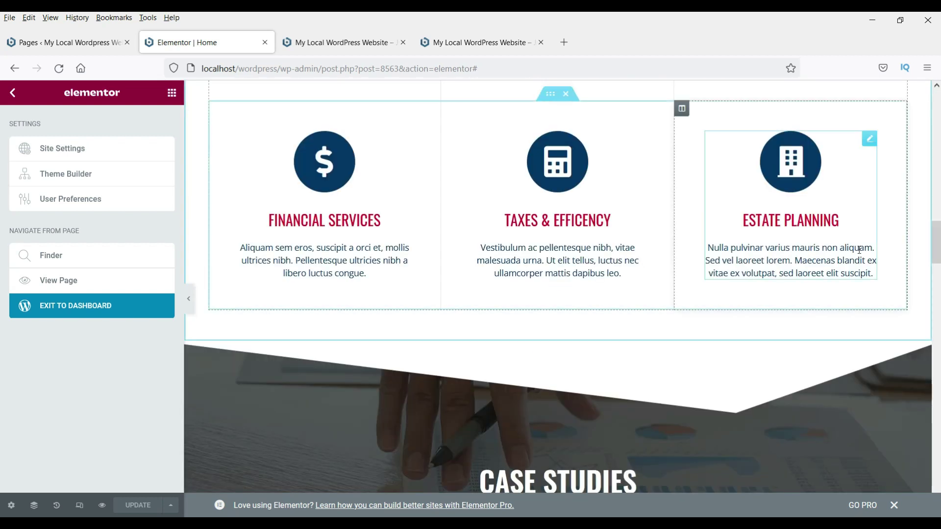
scroll(859, 255, "down", 20)
scroll(859, 264, "down", 2)
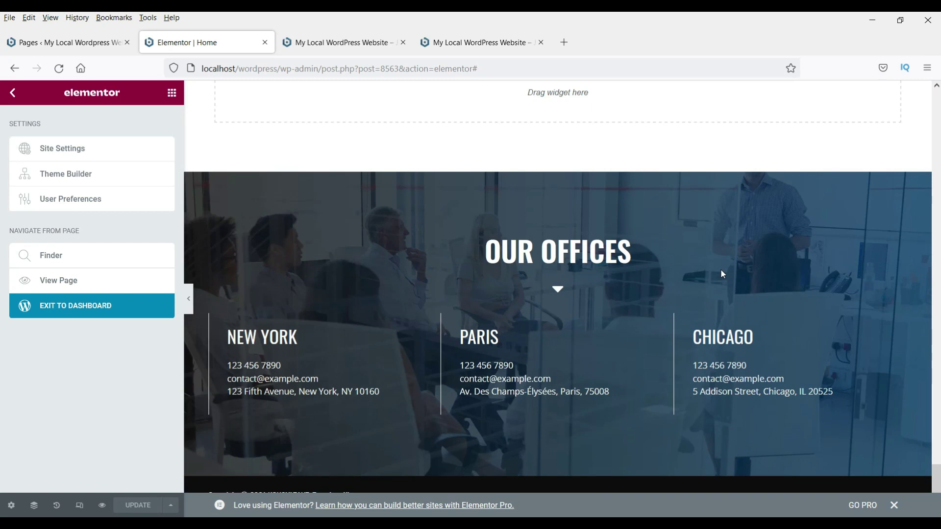
left_click(895, 506)
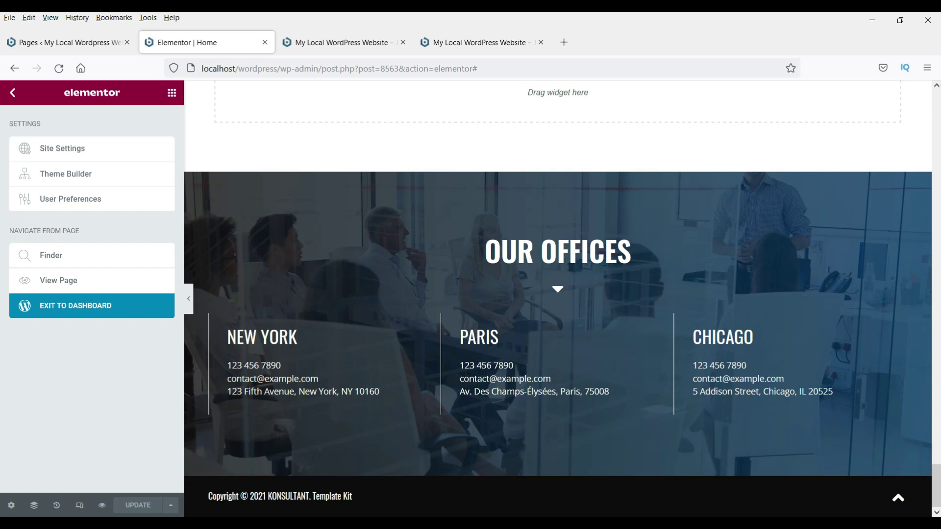
left_click(896, 503)
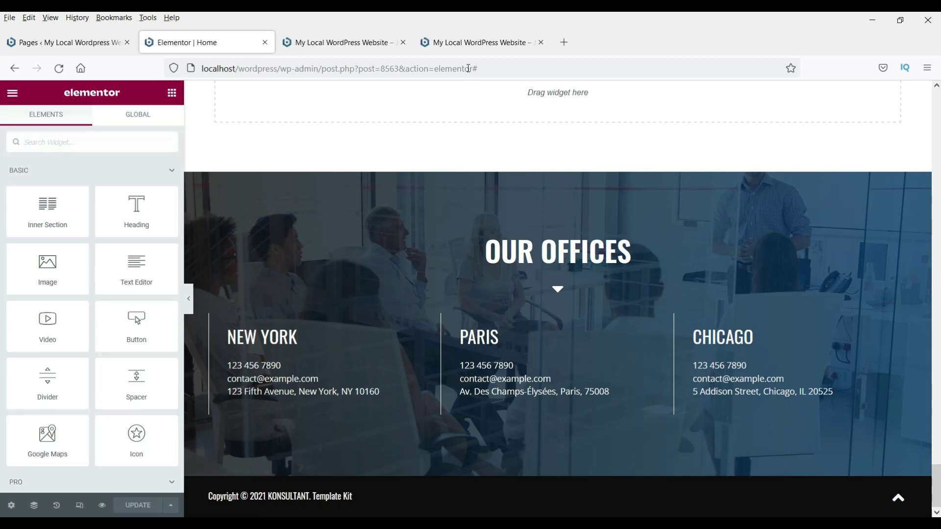
Close the duplicate live-site tab and bring the live Home page back to its top
left_click(470, 48)
left_click(305, 51)
left_click(541, 43)
scroll(844, 264, "down", 10)
scroll(845, 279, "down", 20)
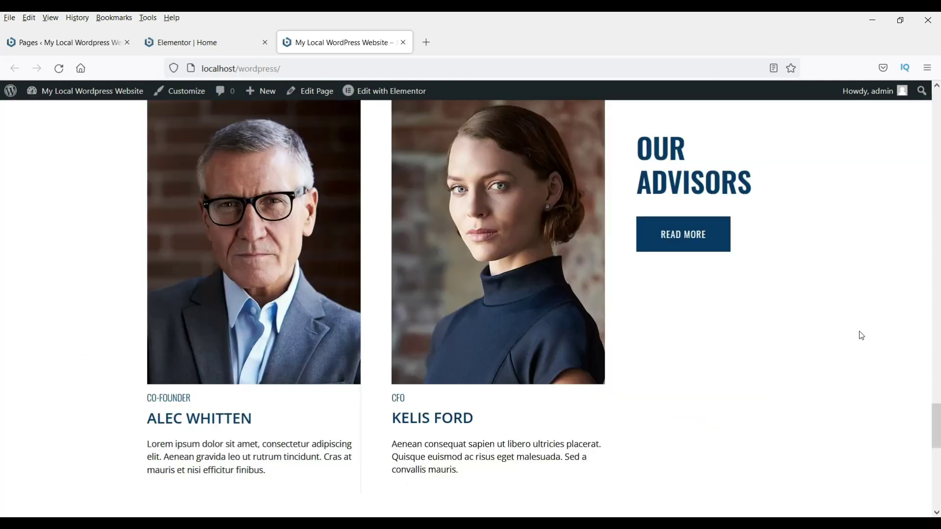
left_click(804, 502)
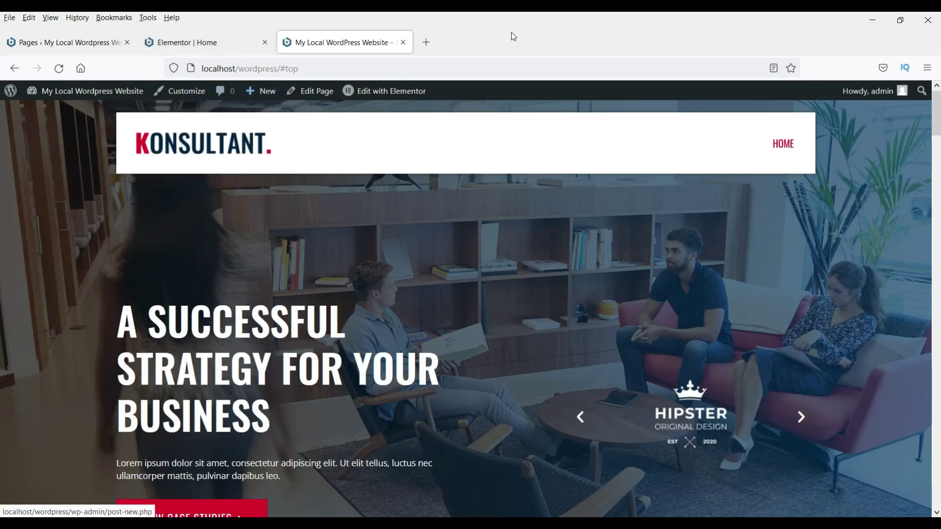
Create a new page titled 'Contact'
mouse_move(268, 101)
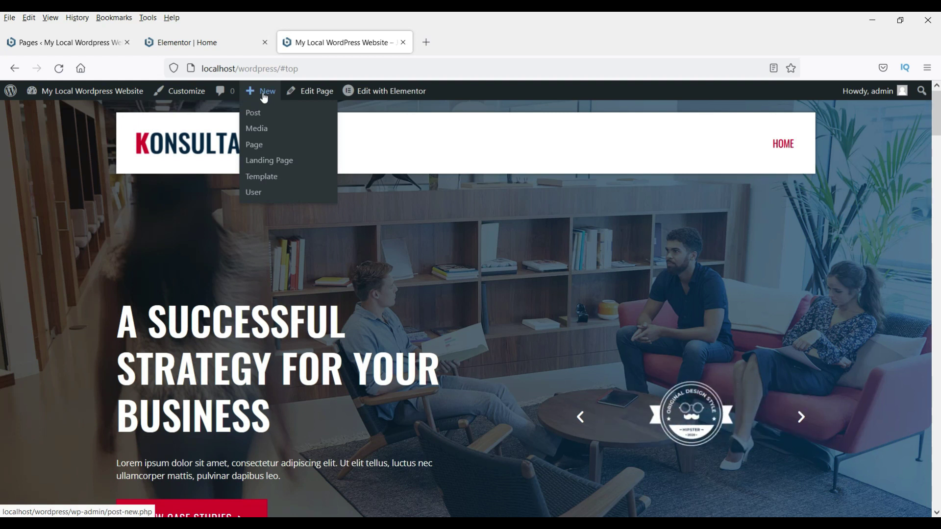
left_click(255, 146)
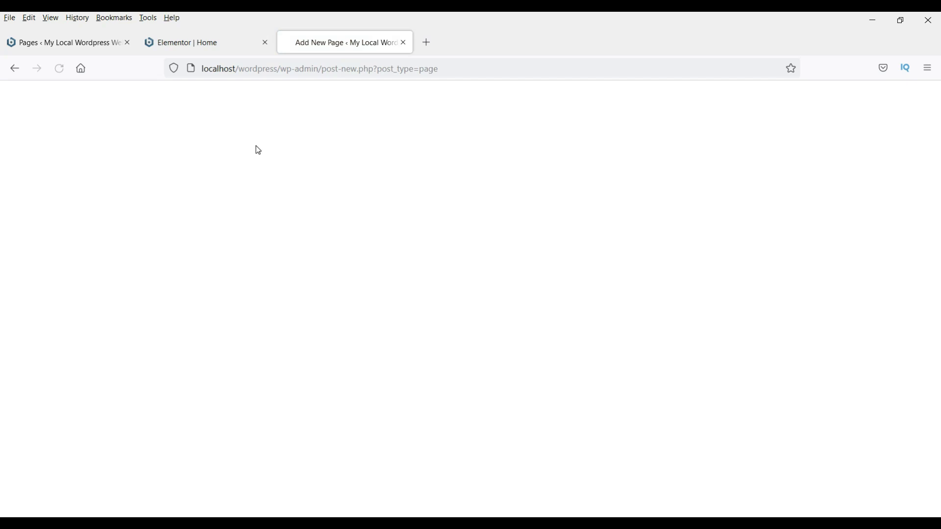
type("co")
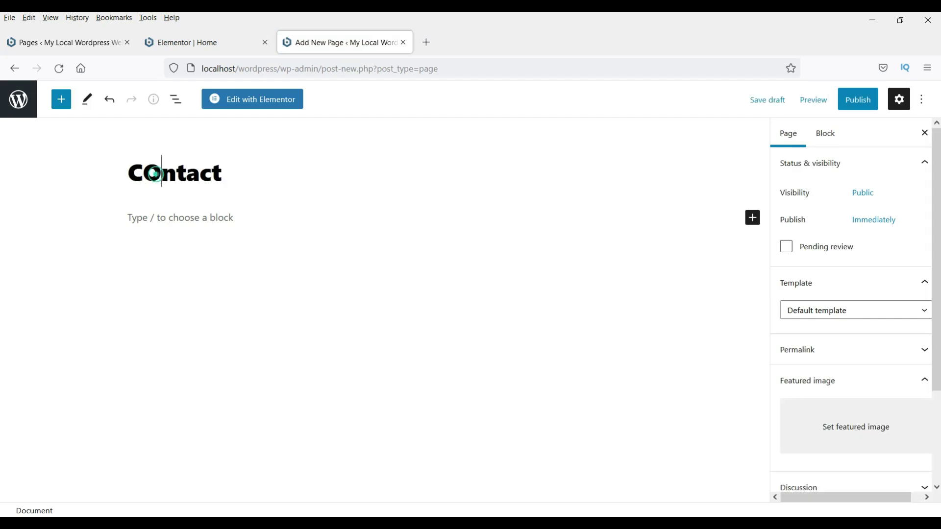
key("BackSpace")
type("o")
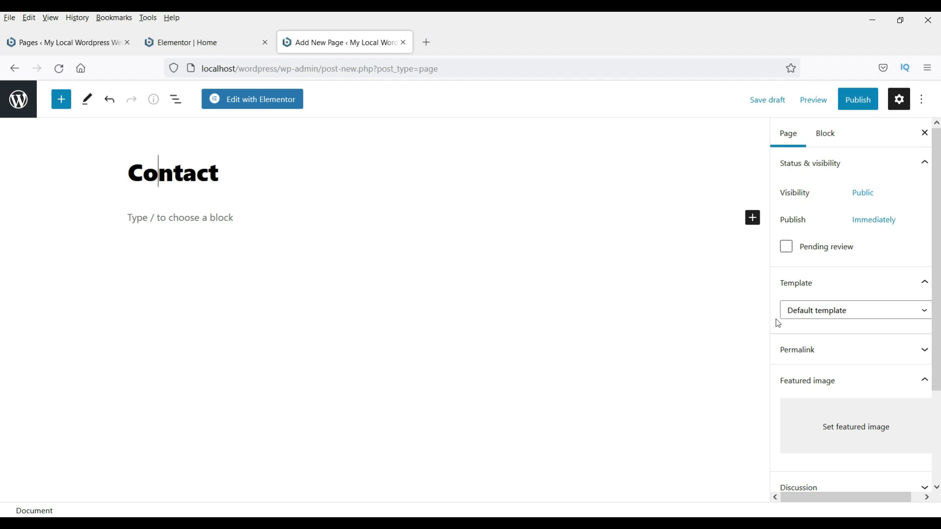
Publish it with the Elementor Full Width template and open it in Elementor
left_click(789, 313)
left_click(819, 361)
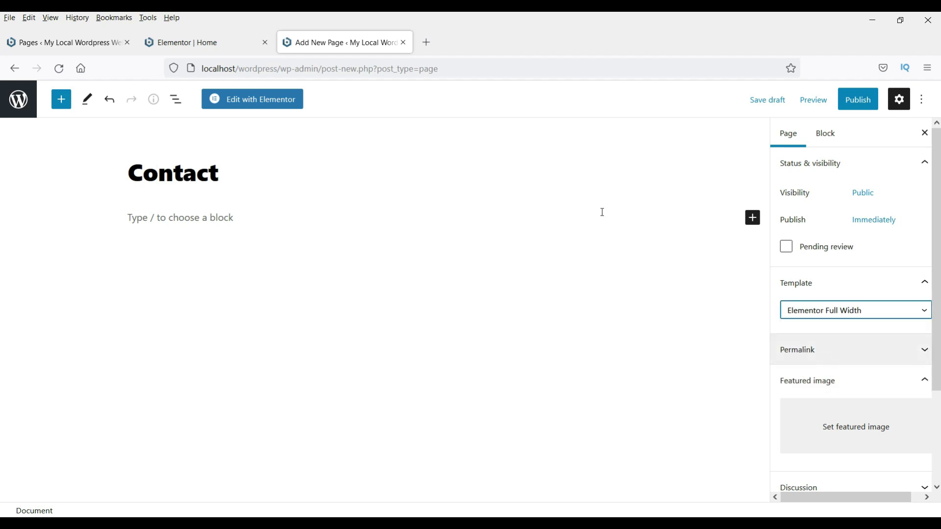
left_click(862, 106)
left_click(823, 98)
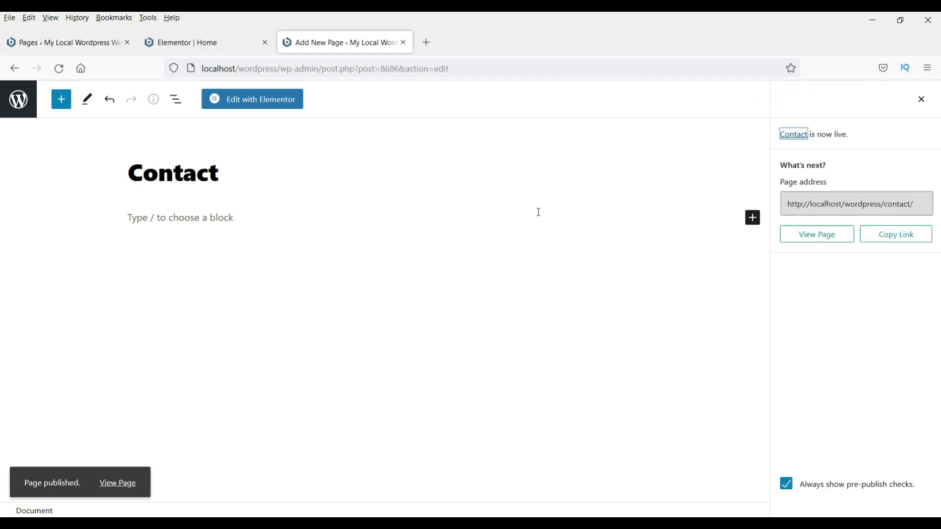
left_click(246, 105)
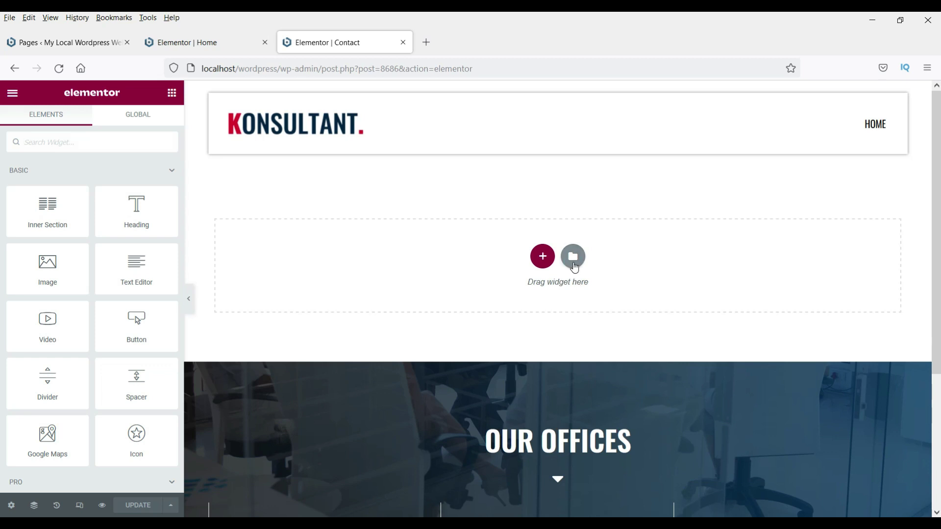
Insert the Page – 08 Contact template from My Templates, adding the CONTACT hero and Get In Touch section
left_click(574, 256)
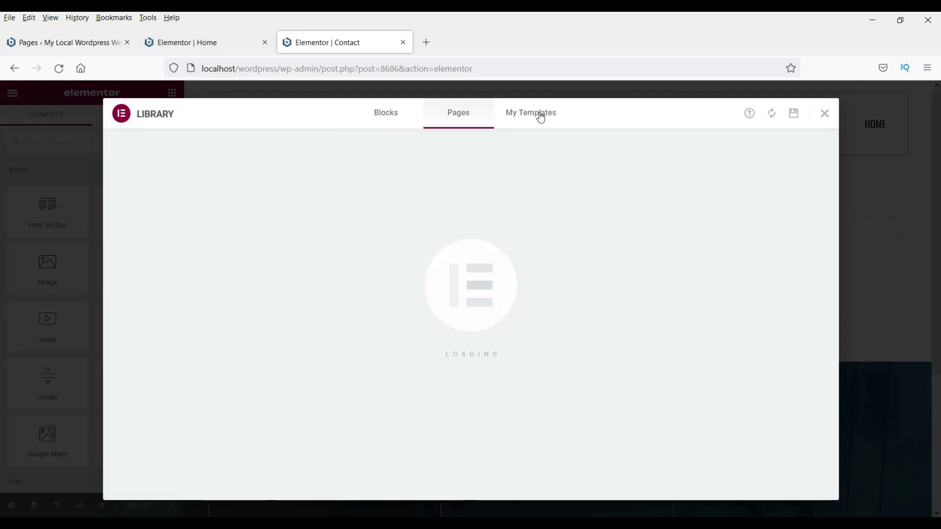
left_click(539, 114)
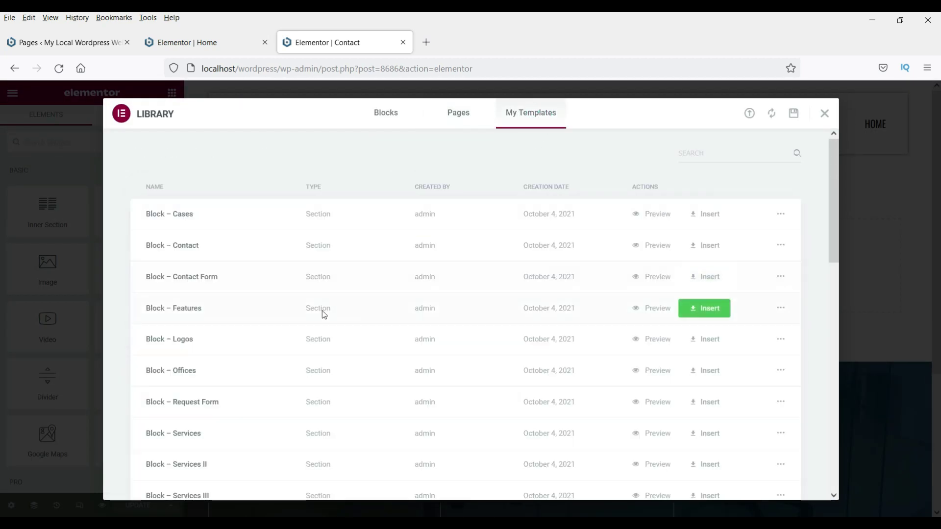
scroll(294, 301, "down", 1)
scroll(309, 290, "down", 4)
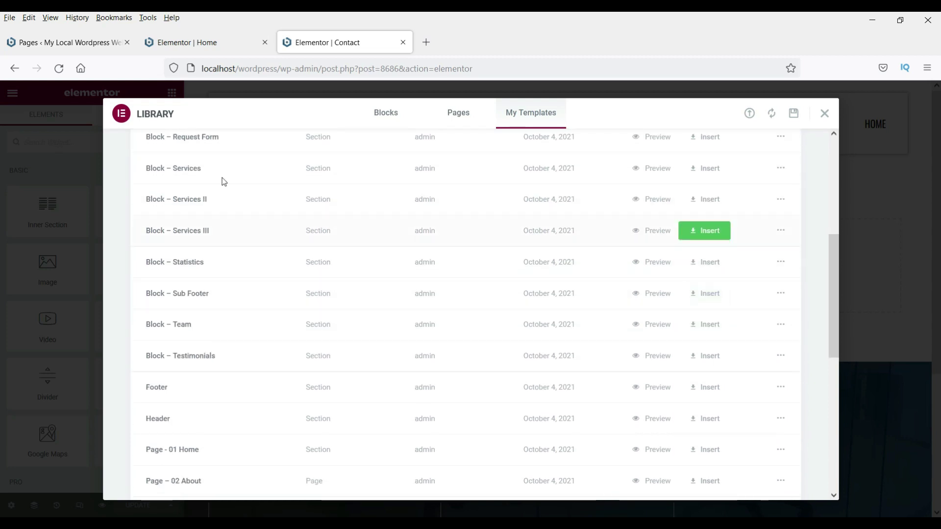
scroll(254, 239, "down", 3)
scroll(193, 363, "down", 2)
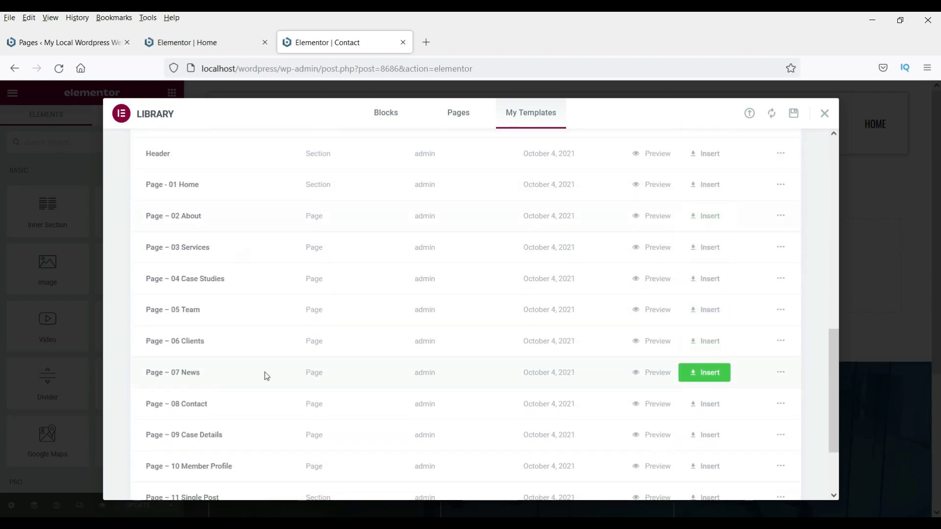
scroll(272, 372, "down", 1)
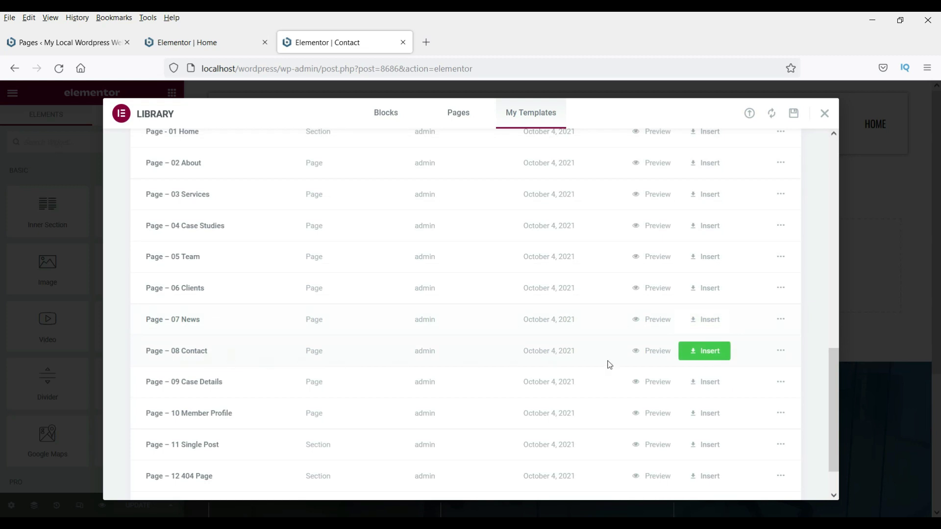
left_click(698, 353)
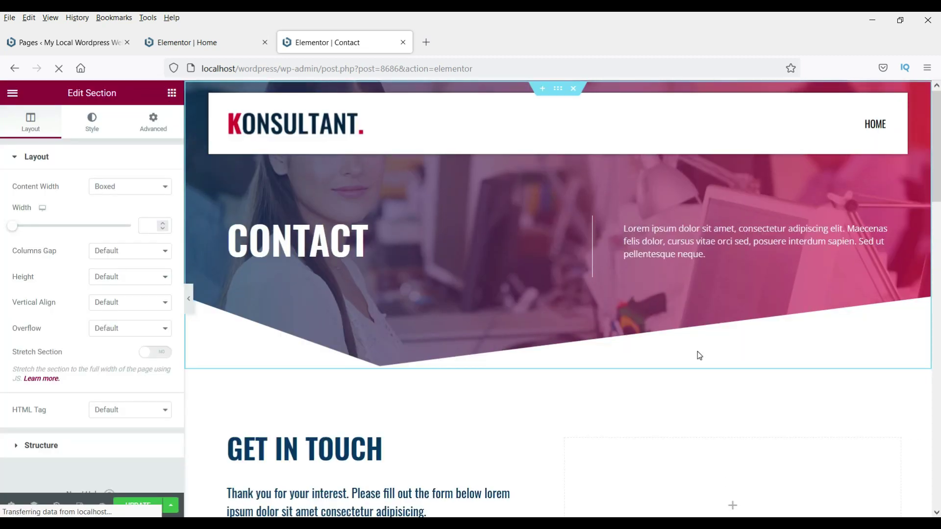
Open the Google Maps widget settings and select its Location field text to check it
scroll(698, 353, "down", 3)
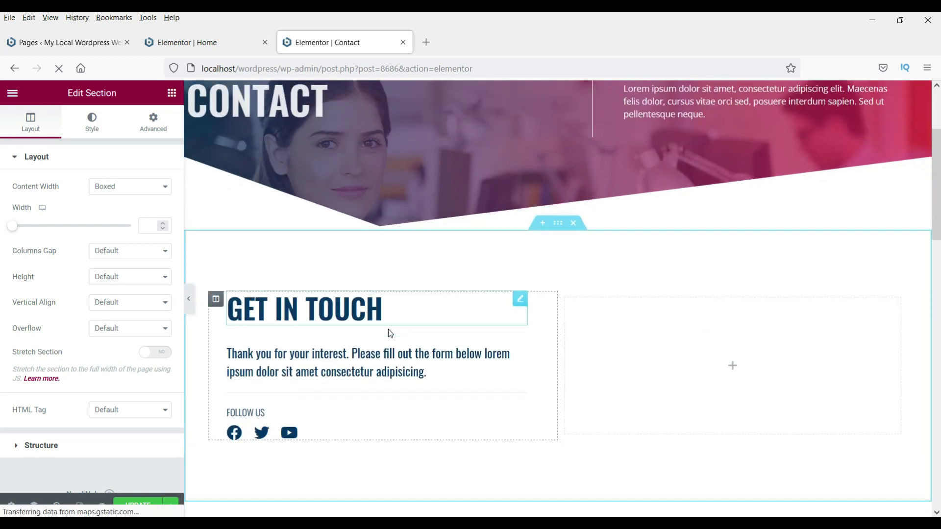
scroll(390, 334, "down", 6)
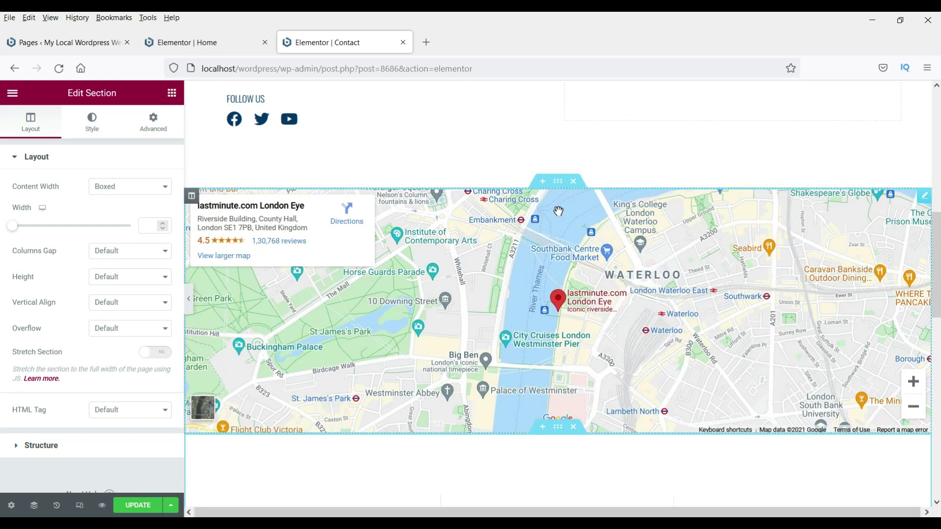
right_click(925, 202)
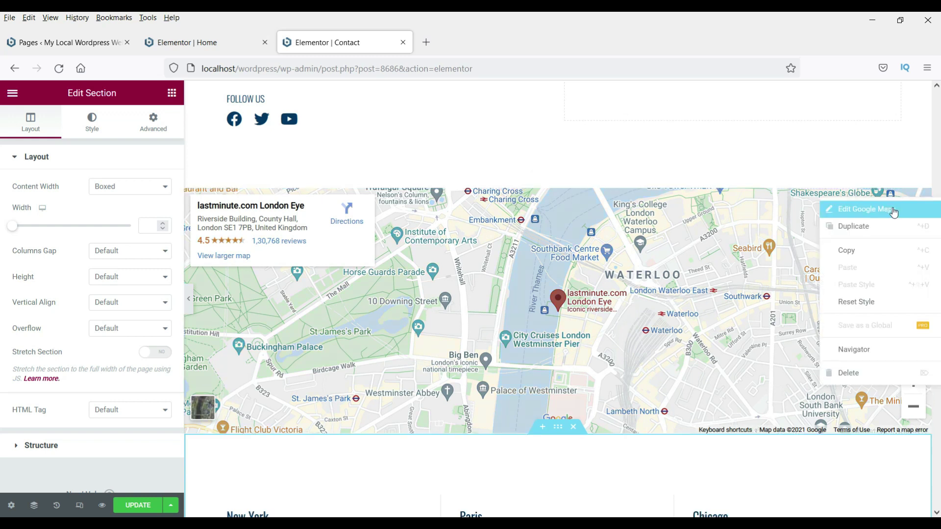
left_click(866, 210)
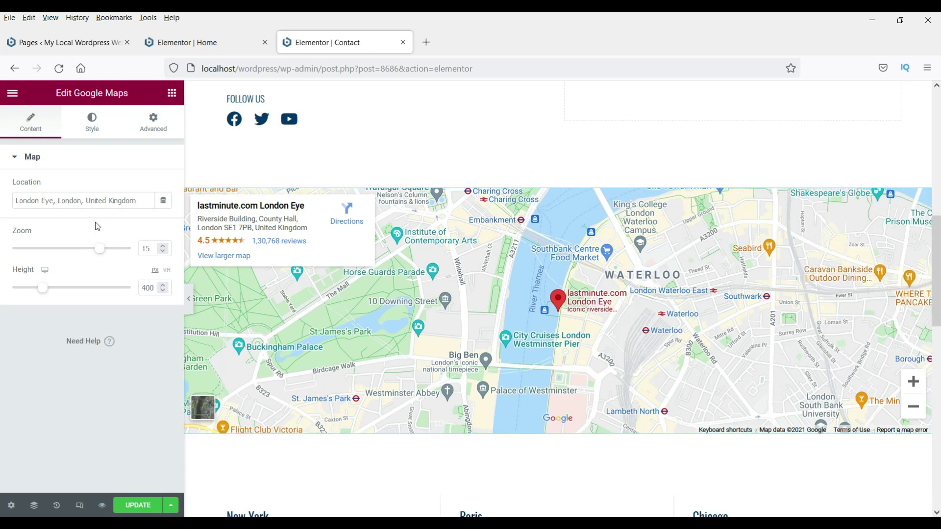
triple_click(74, 204)
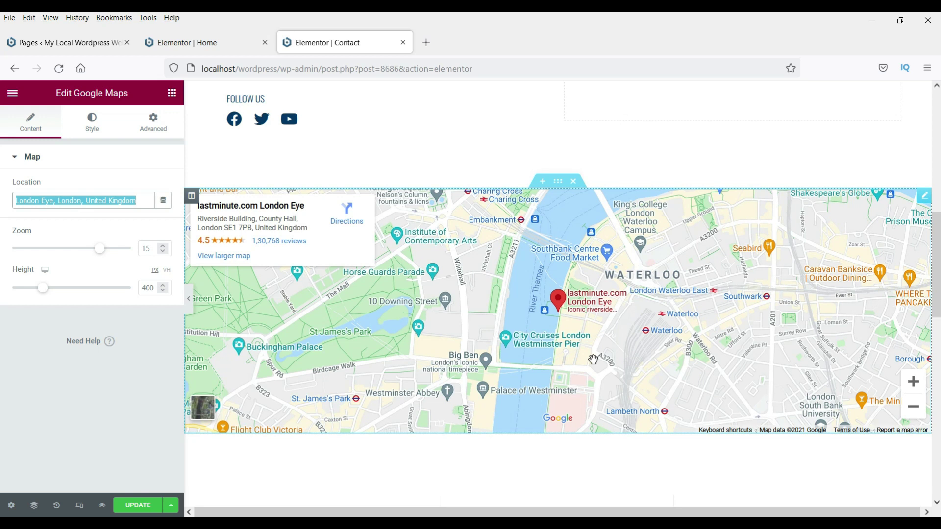
Open the settings of the GET IN TOUCH heading and its introductory paragraph
scroll(524, 356, "up", 5)
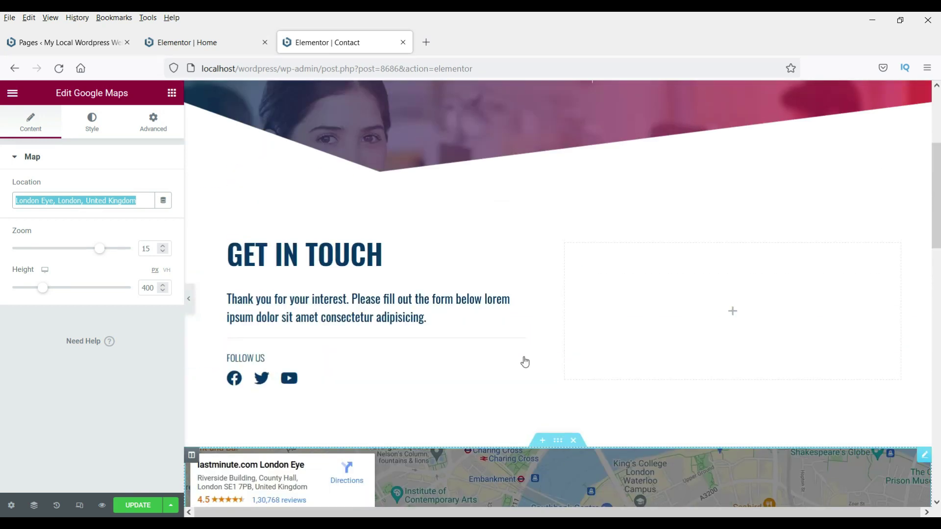
left_click(301, 249)
left_click(325, 296)
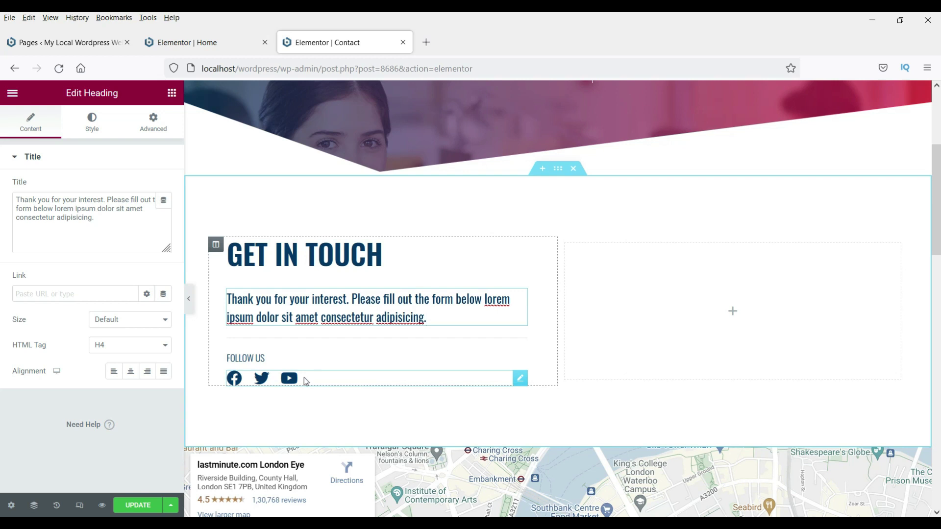
left_click(520, 383)
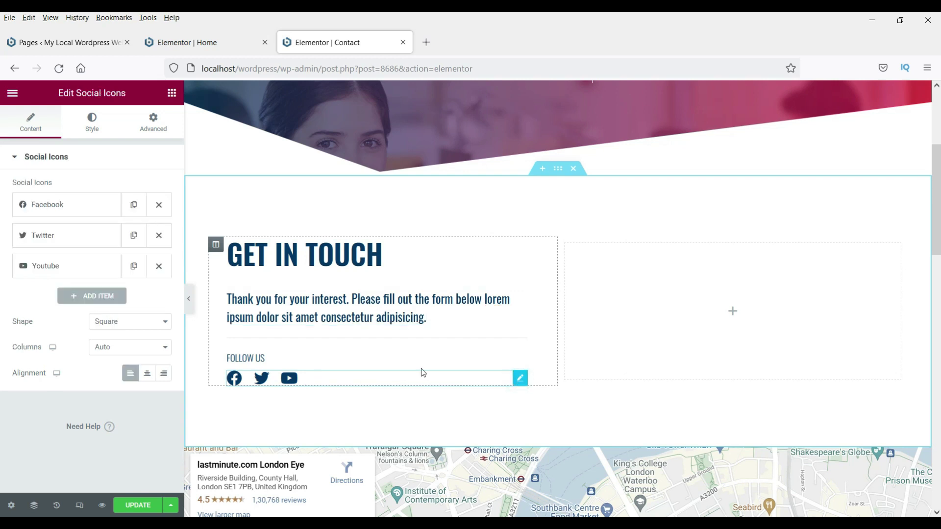
left_click(61, 213)
left_click(61, 214)
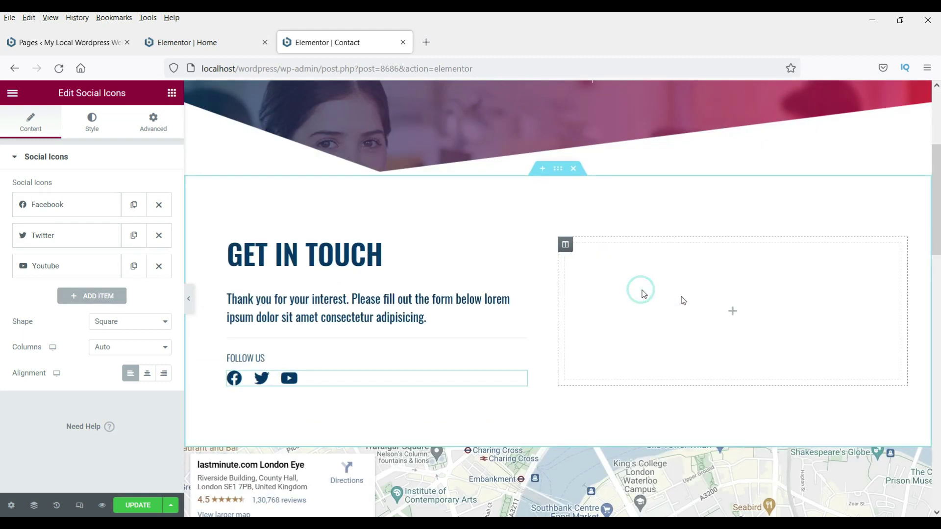
left_click(642, 291)
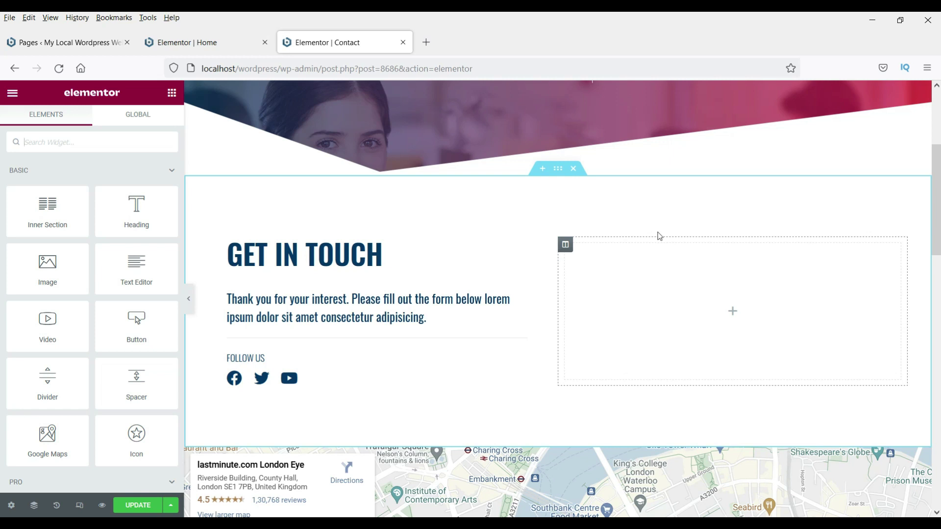
left_click(730, 313)
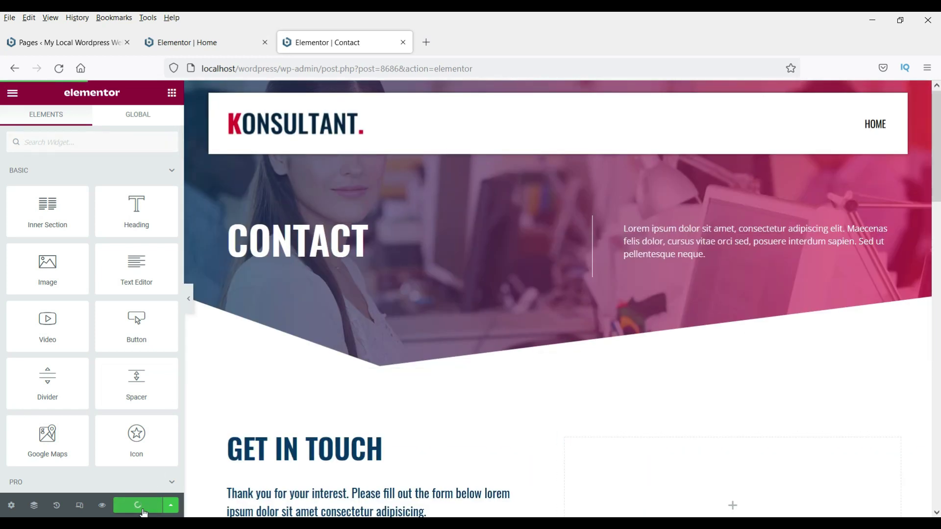
View the published Contact page and scroll past the London Eye map to the New York, Paris, Chicago offices
left_click(12, 93)
left_click(70, 286)
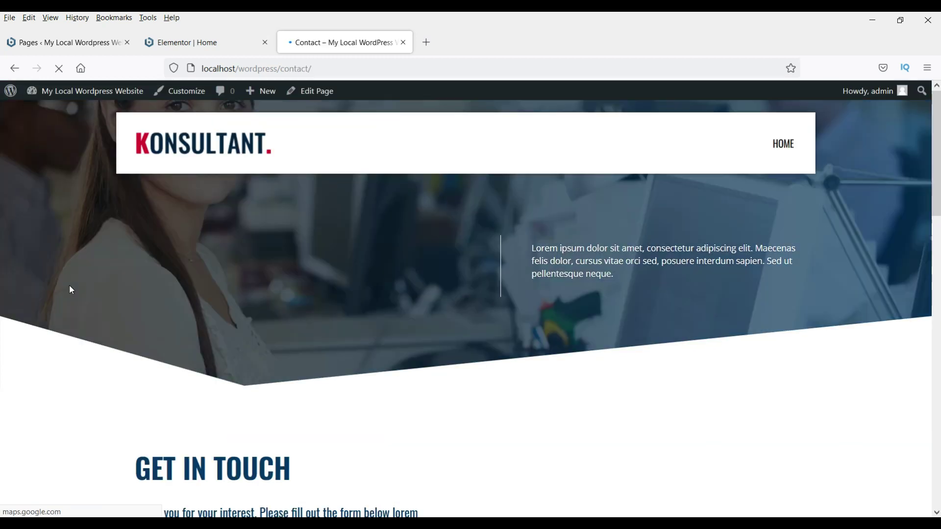
scroll(2, 240, "down", 10)
scroll(3, 240, "up", 6)
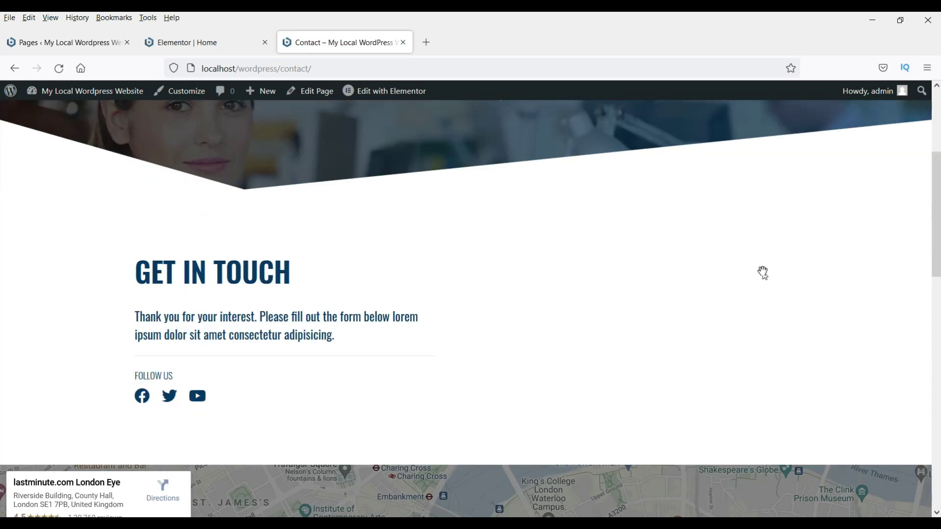
scroll(762, 273, "down", 10)
scroll(762, 275, "down", 2)
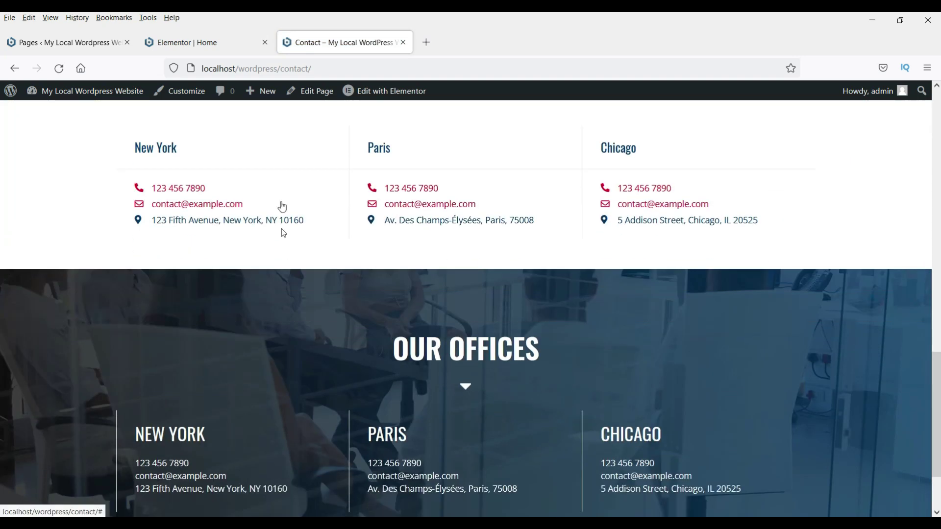
scroll(774, 272, "up", 4)
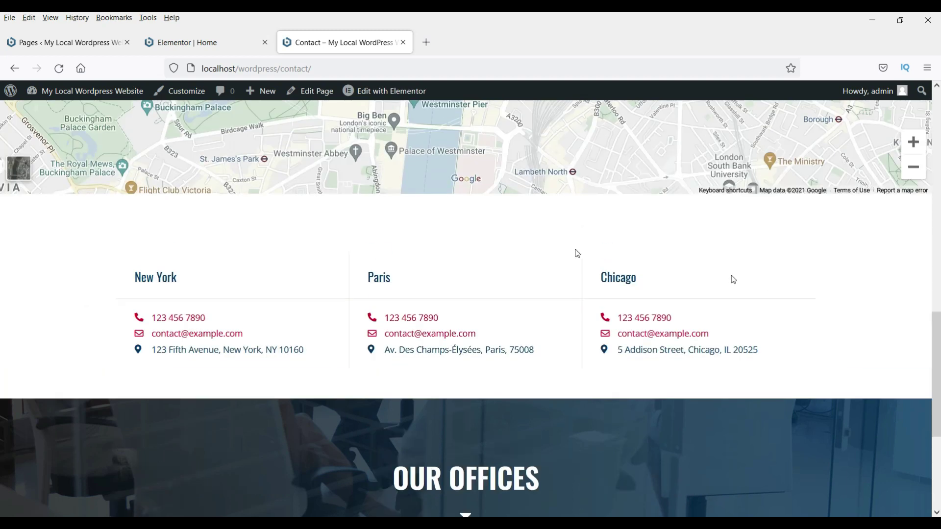
Delete the duplicate city office-details section from the Contact page in Elementor and save
left_click(384, 95)
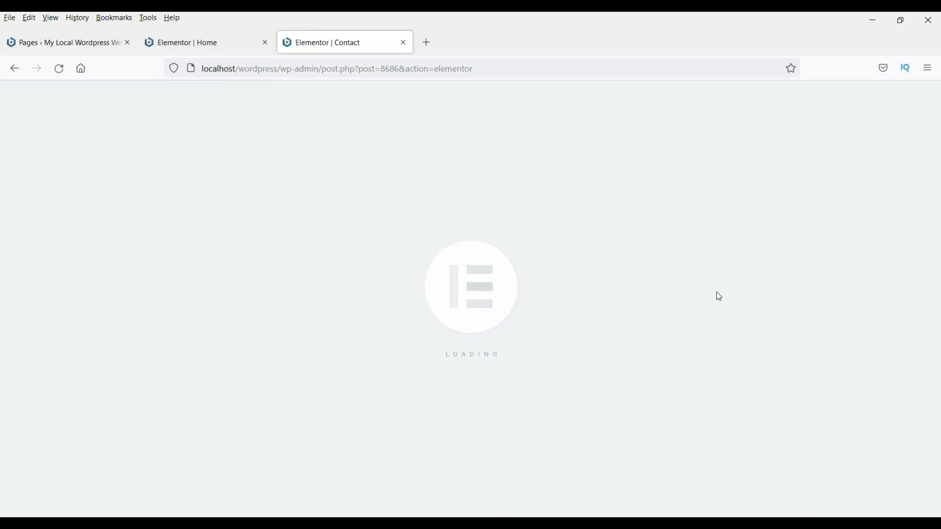
scroll(716, 274, "down", 3)
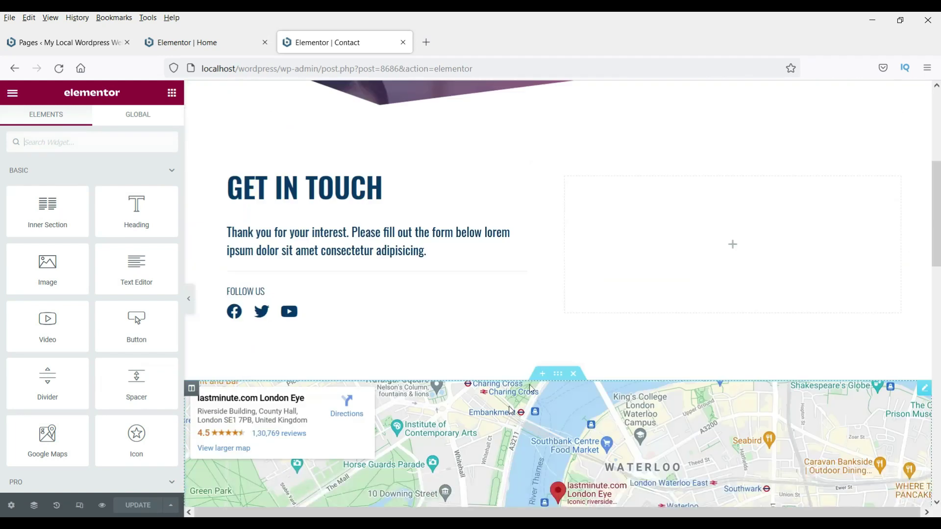
scroll(720, 287, "down", 5)
scroll(719, 287, "up", 3)
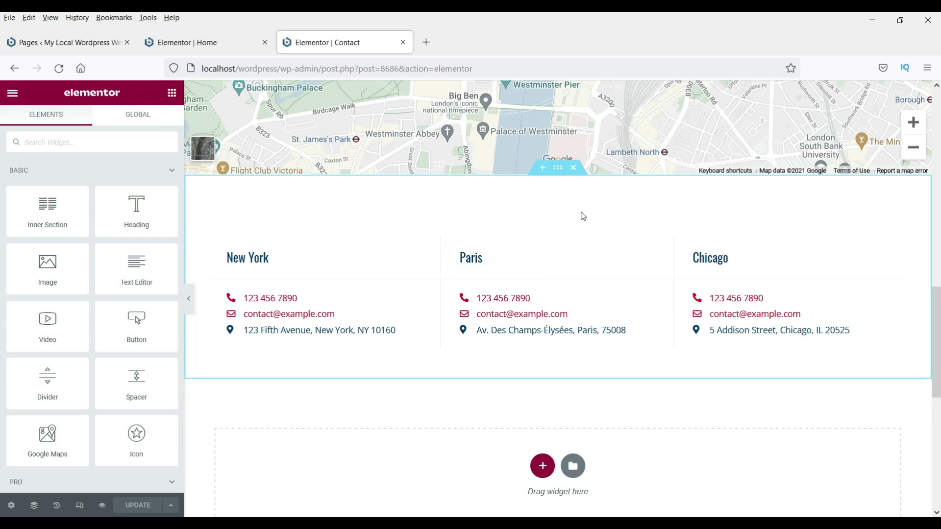
left_click(573, 169)
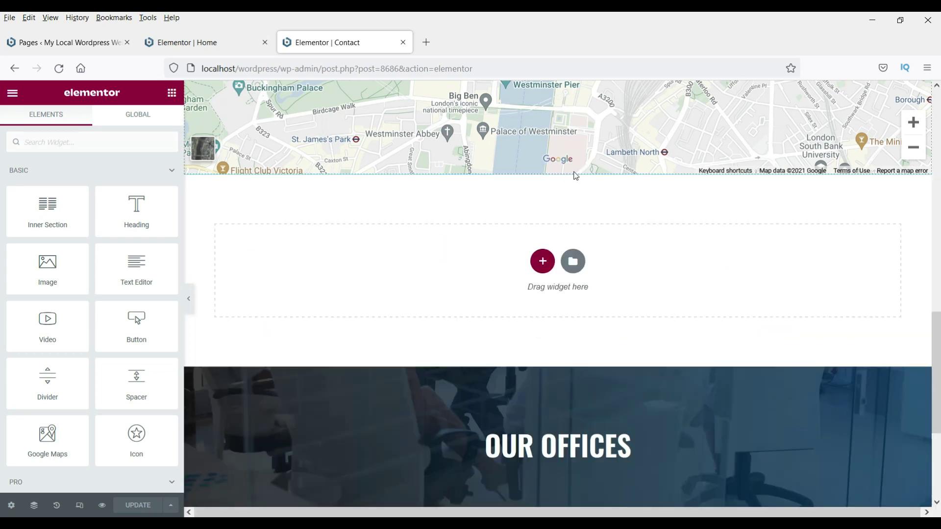
left_click(144, 505)
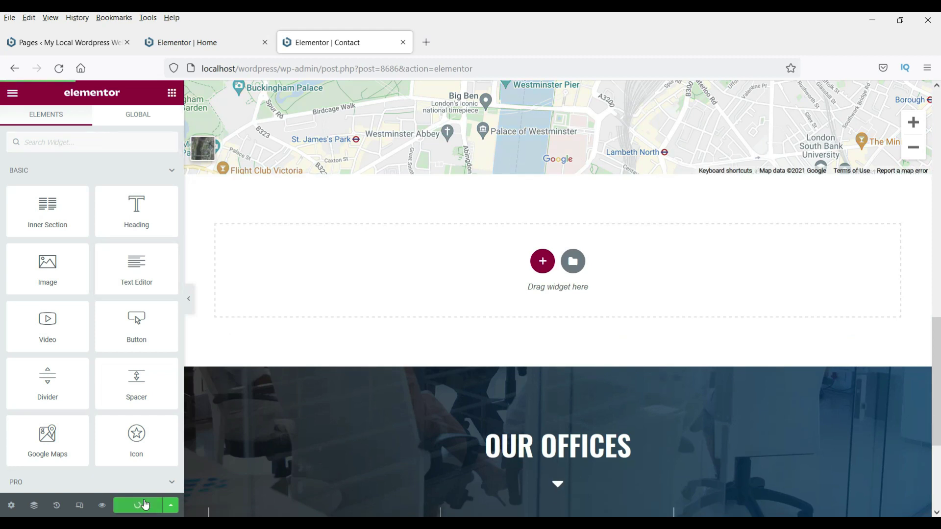
View the live Contact page and scroll to confirm offices now appear only in the footer
left_click(17, 95)
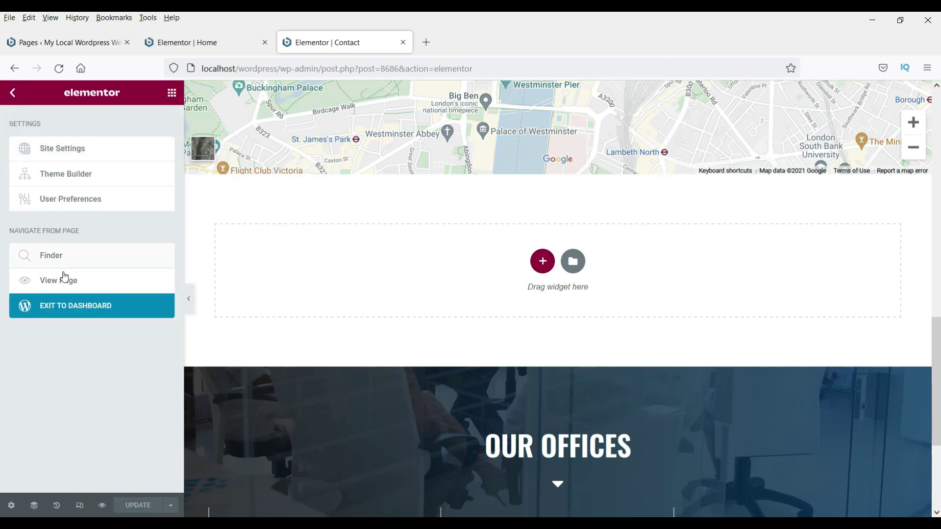
left_click(63, 287)
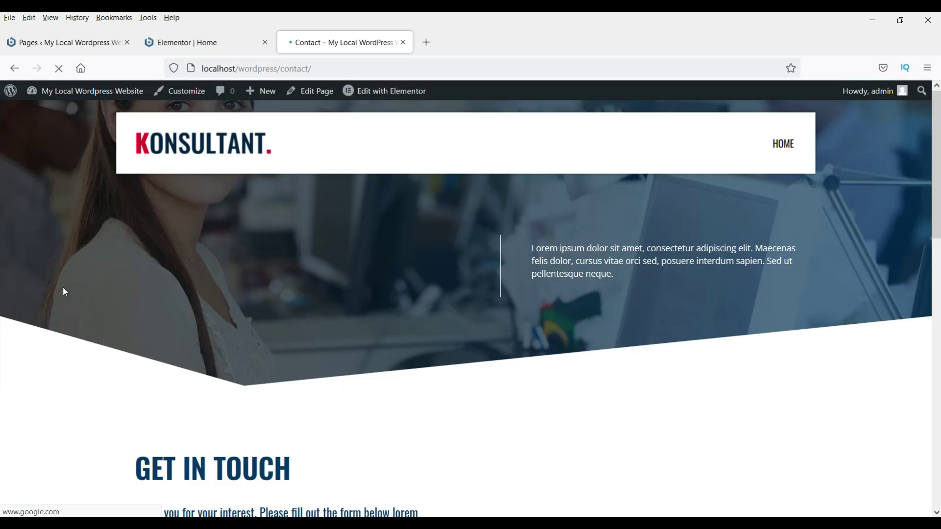
scroll(755, 252, "down", 15)
scroll(755, 252, "down", 5)
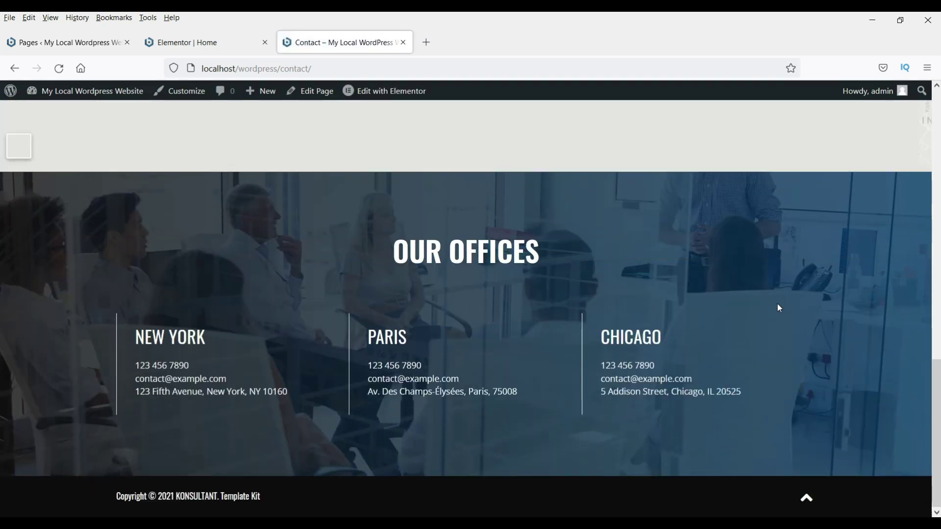
scroll(777, 304, "up", 6)
scroll(652, 286, "up", 10)
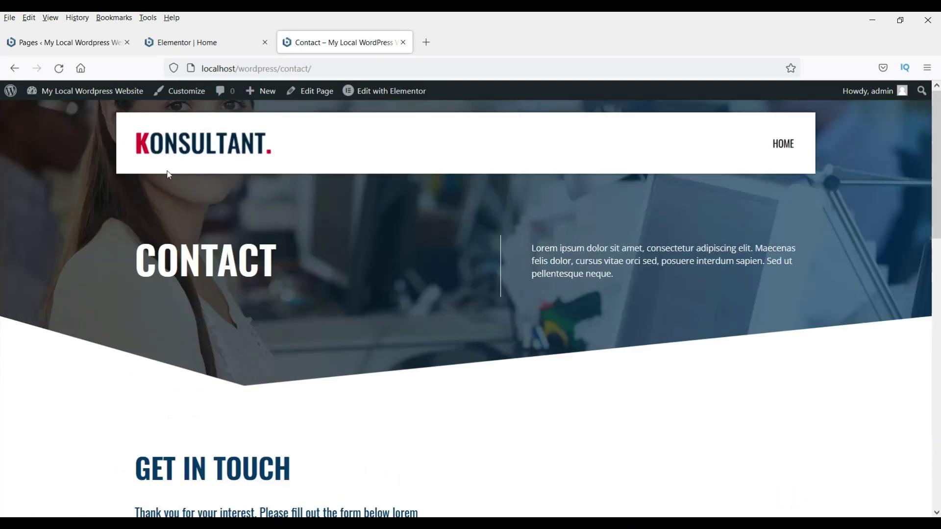
Create a new page titled 'Services' using the Elementor Full Width template and publish it
mouse_move(270, 101)
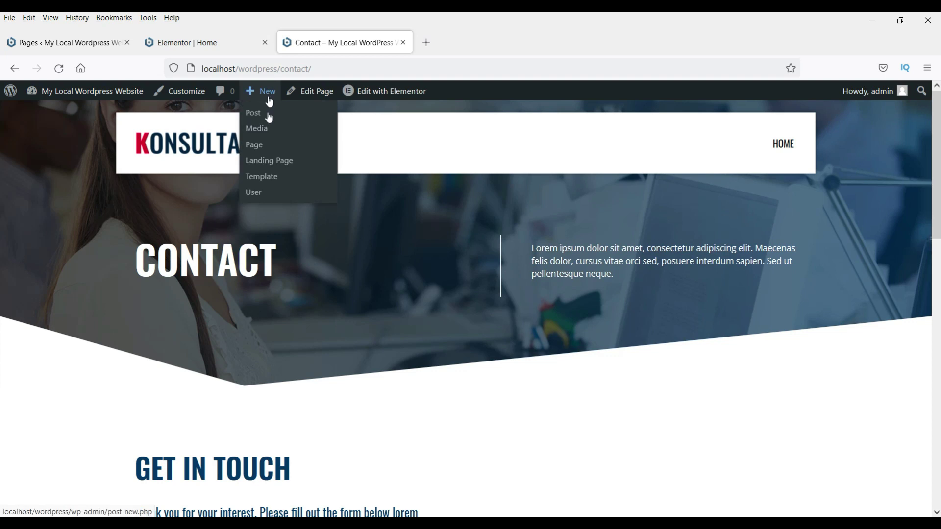
left_click(260, 152)
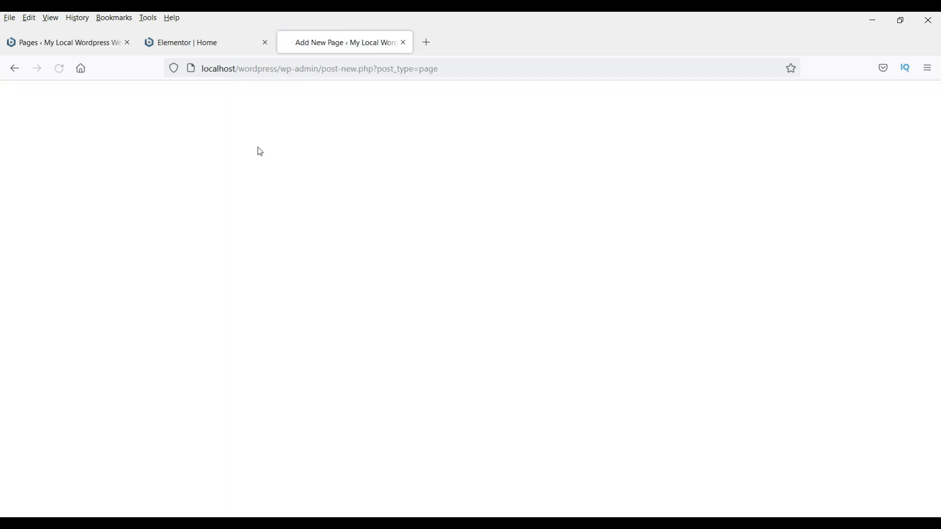
type("Ser")
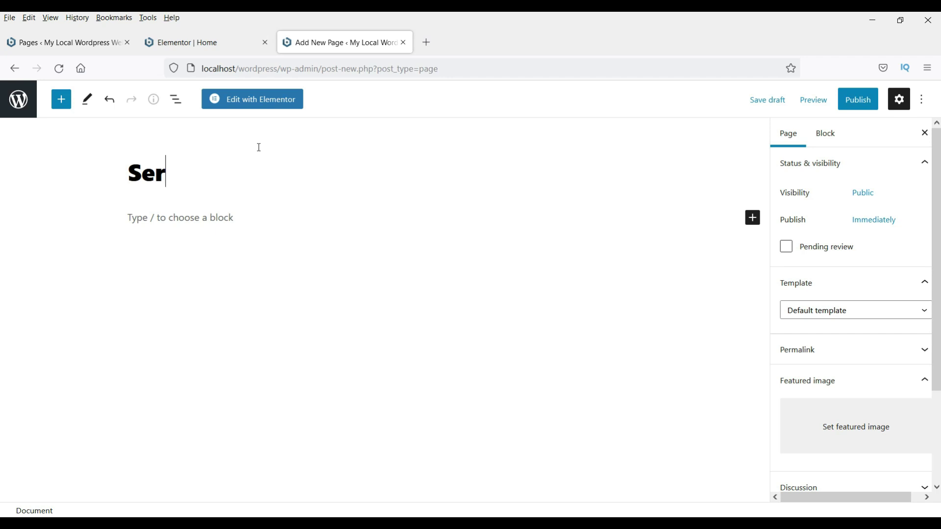
left_click(858, 316)
left_click(856, 364)
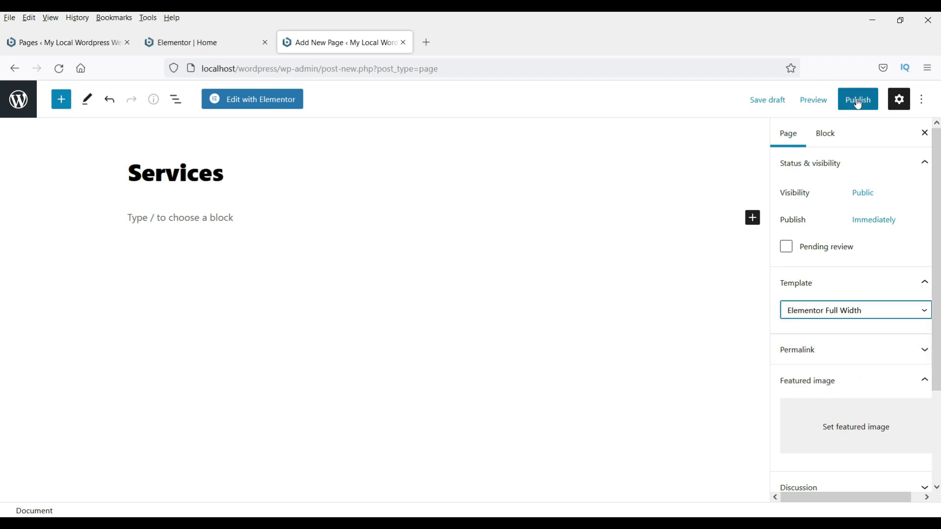
left_click(857, 104)
left_click(831, 101)
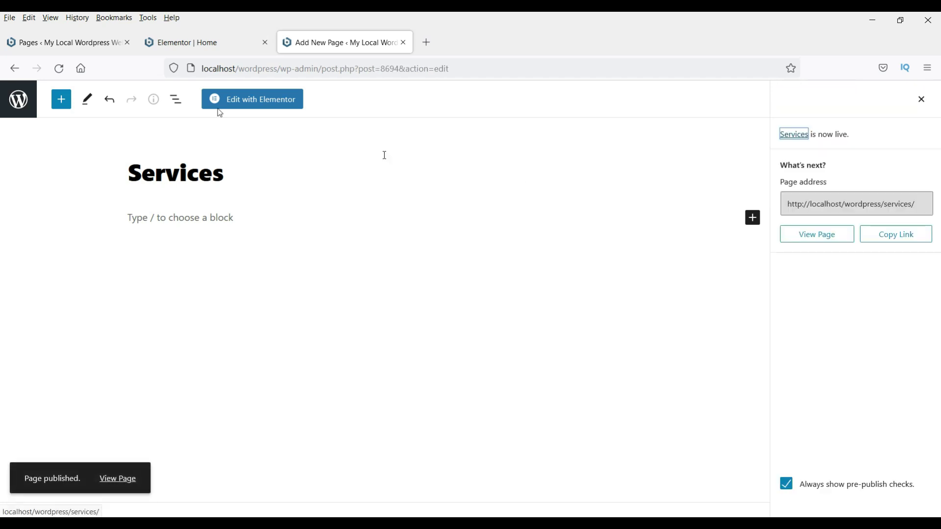
Insert the 'Page – 03 Services' template from My Templates into the Services page in Elementor
left_click(261, 103)
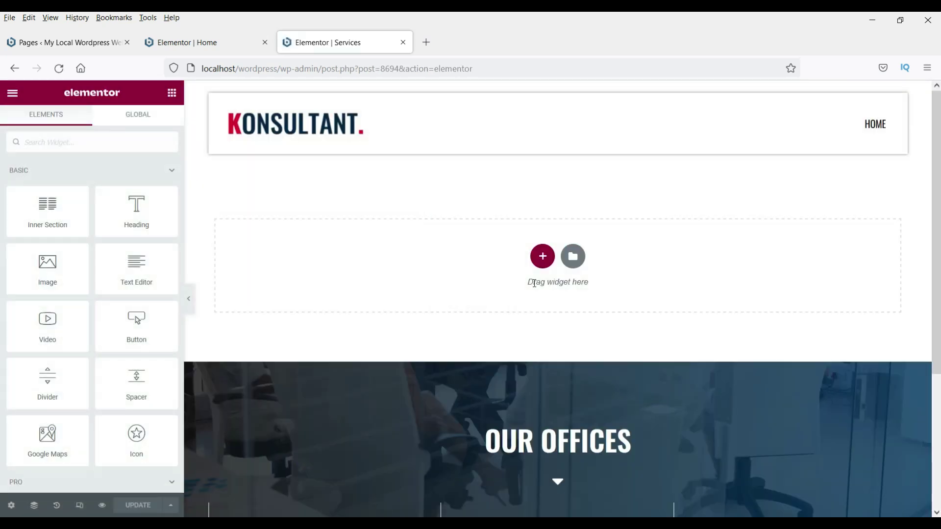
left_click(573, 257)
left_click(532, 117)
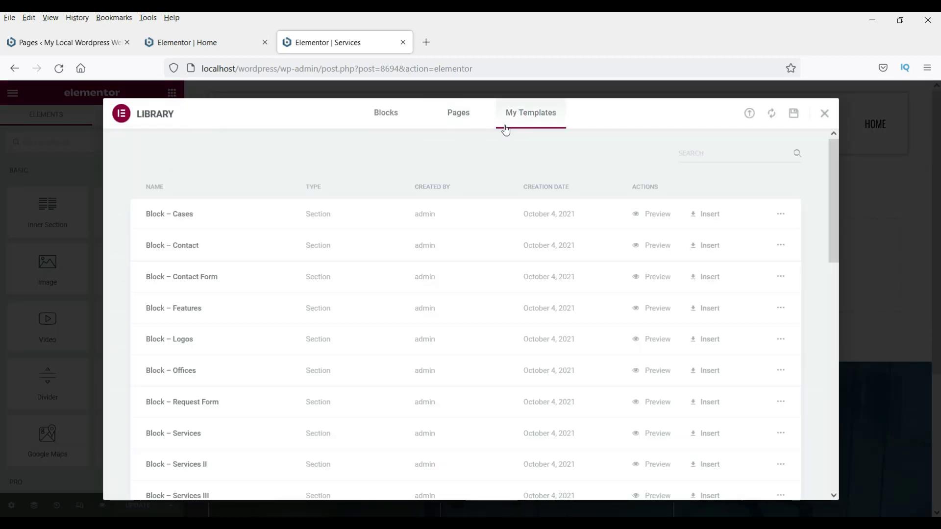
scroll(383, 264, "down", 10)
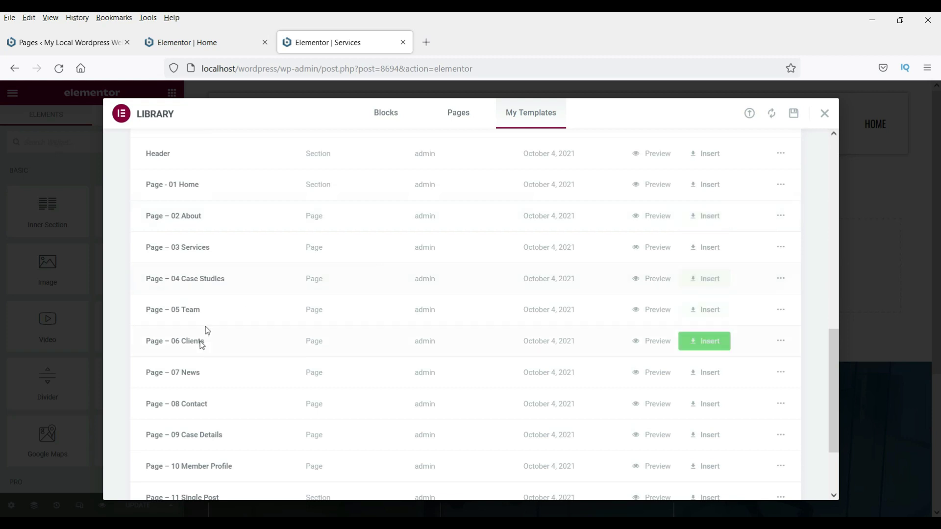
scroll(304, 294, "down", 3)
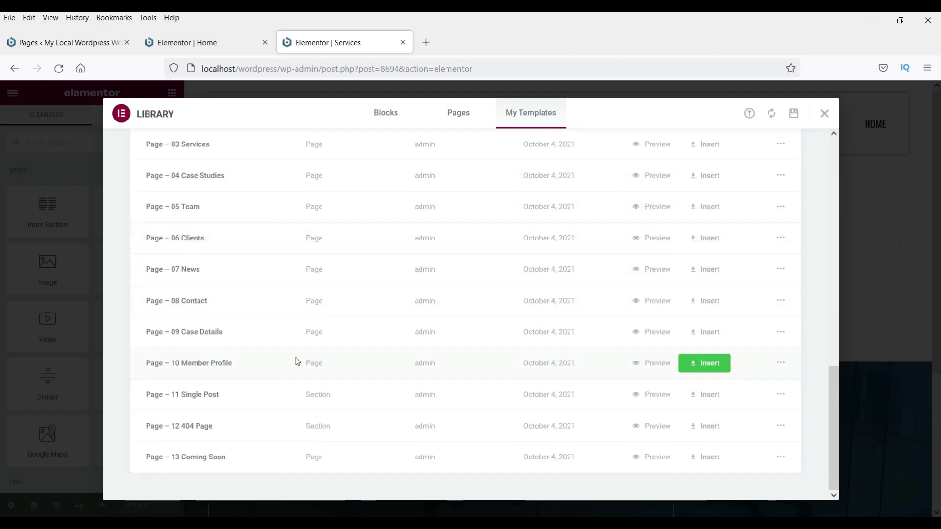
left_click(710, 150)
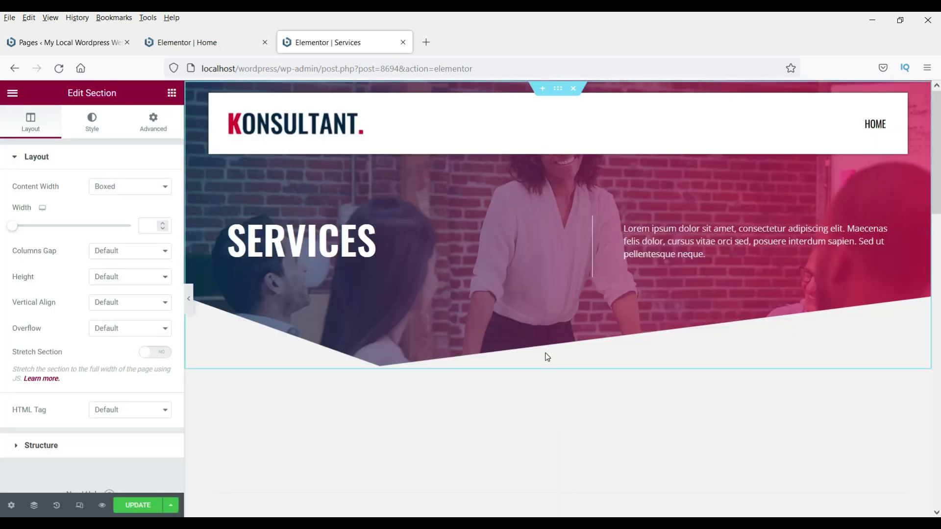
Scroll through the inserted layout to review the service cards and numbers section
scroll(770, 273, "down", 3)
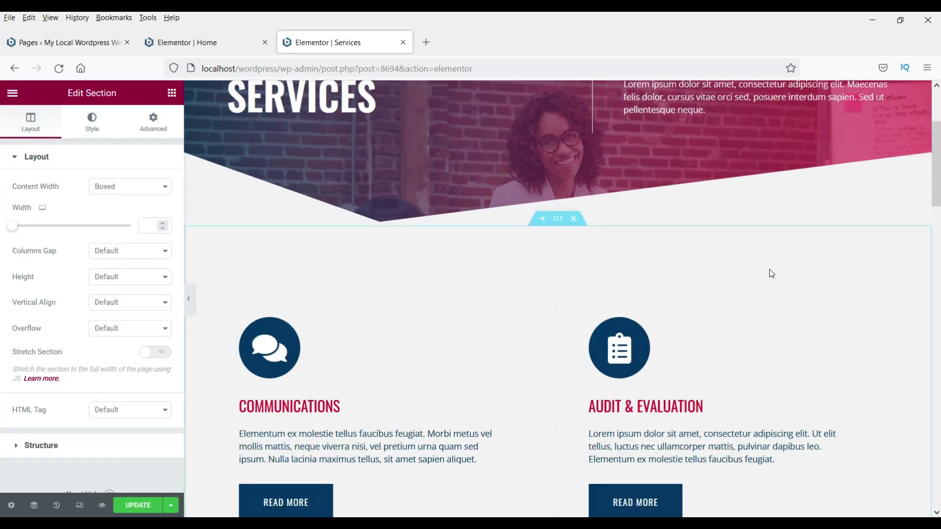
scroll(771, 272, "down", 2)
scroll(772, 274, "down", 5)
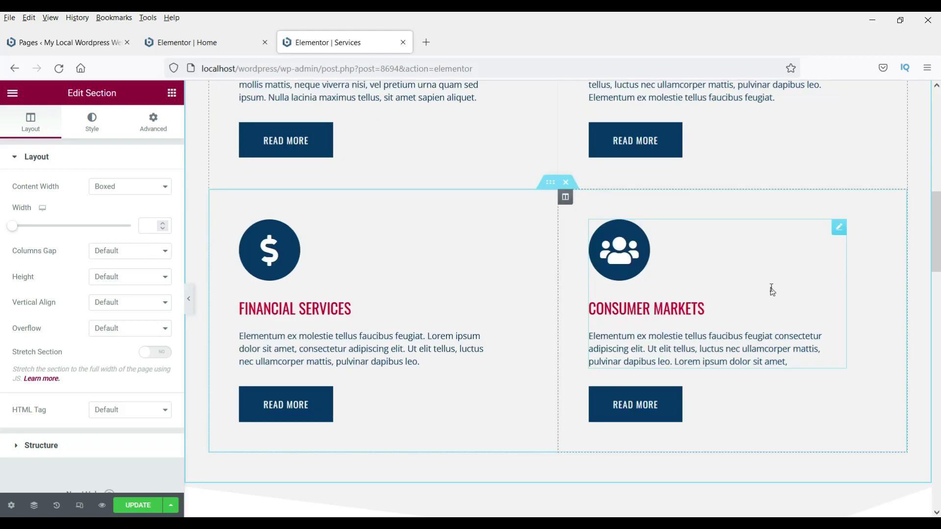
scroll(772, 290, "down", 8)
scroll(643, 278, "down", 5)
scroll(643, 278, "down", 4)
scroll(636, 279, "up", 5)
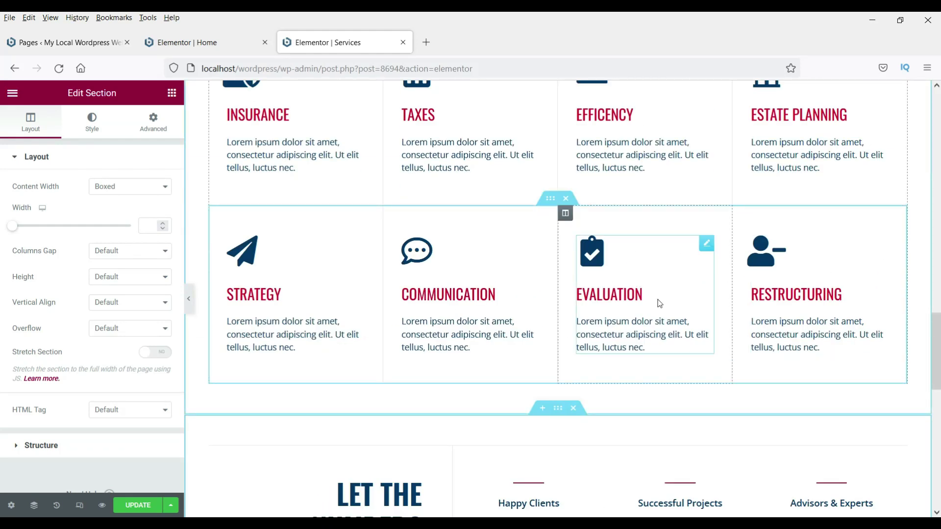
scroll(659, 303, "down", 8)
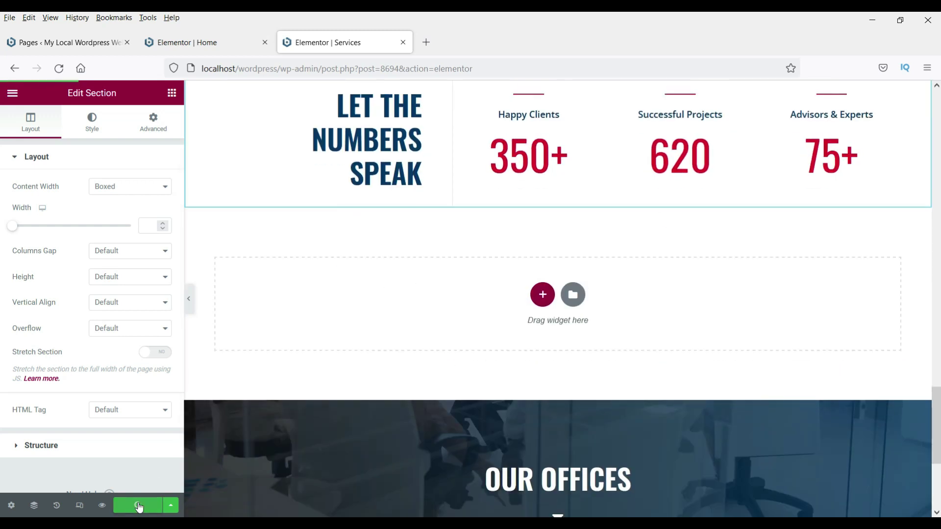
View the live Services page and scroll from the SERVICES hero down to the numbers section
left_click(11, 92)
left_click(63, 288)
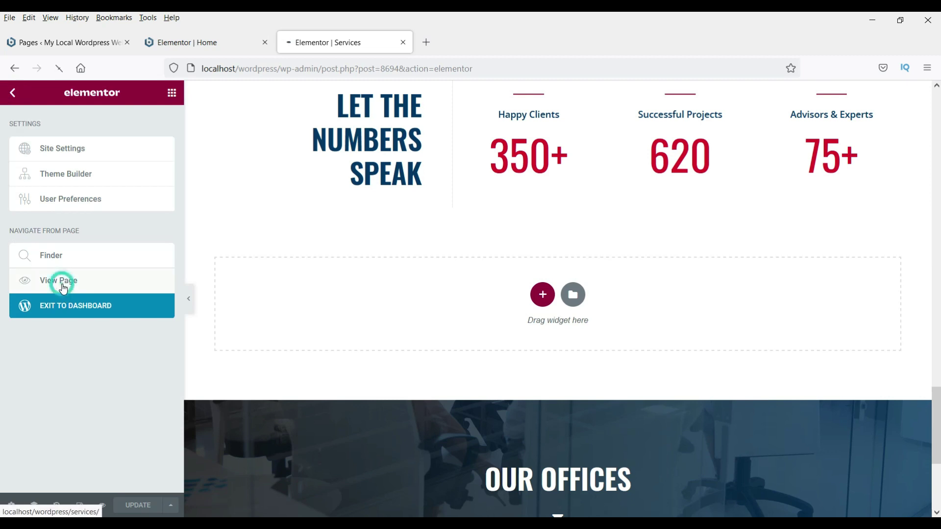
scroll(900, 223, "down", 6)
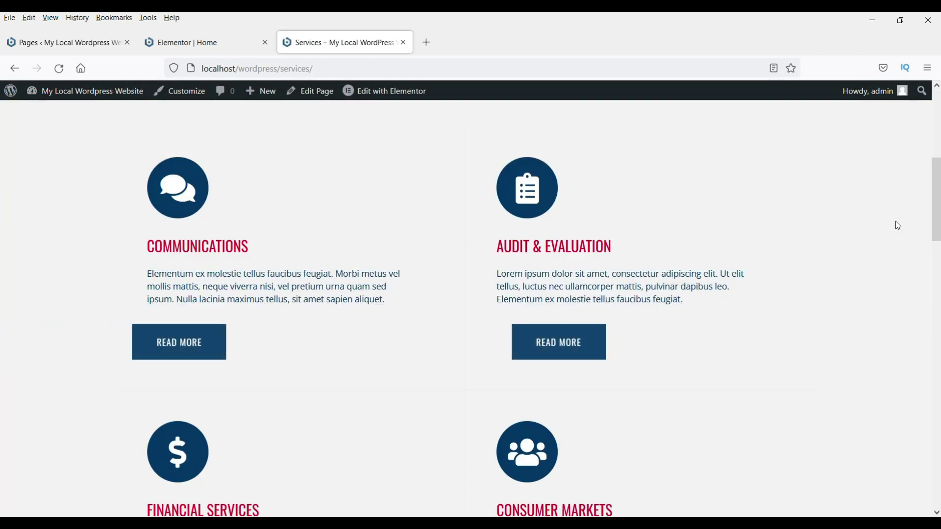
scroll(898, 225, "down", 15)
scroll(897, 225, "up", 20)
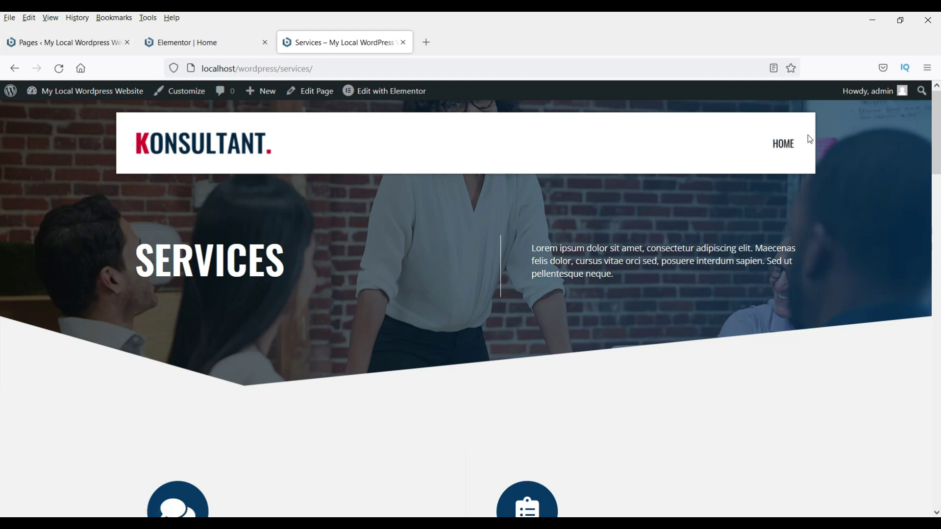
In Appearance > Menus, add Services and Contact after Home, save, and reload the live Services page
left_click(37, 47)
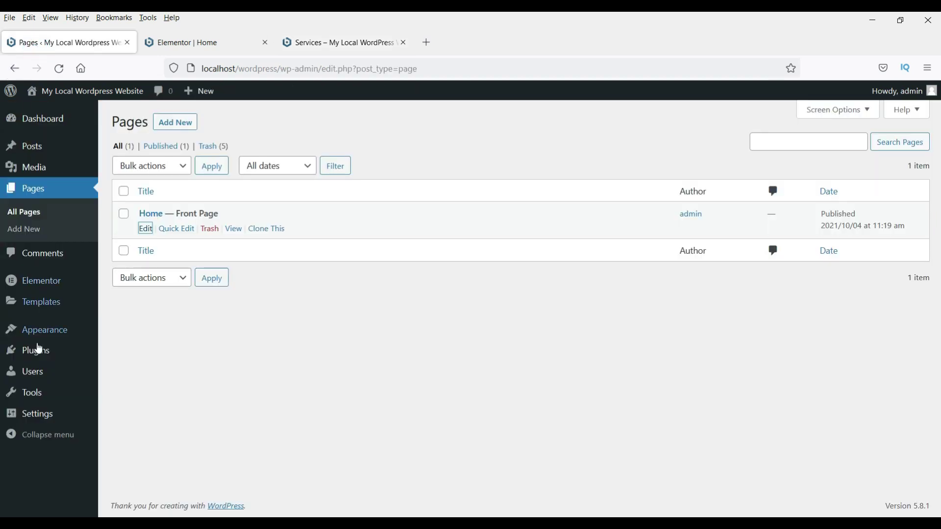
mouse_move(39, 337)
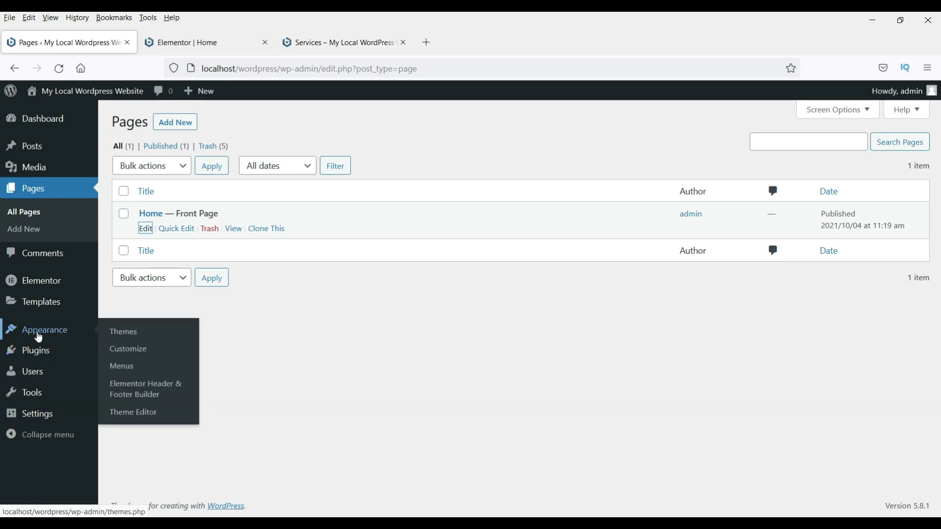
left_click(126, 369)
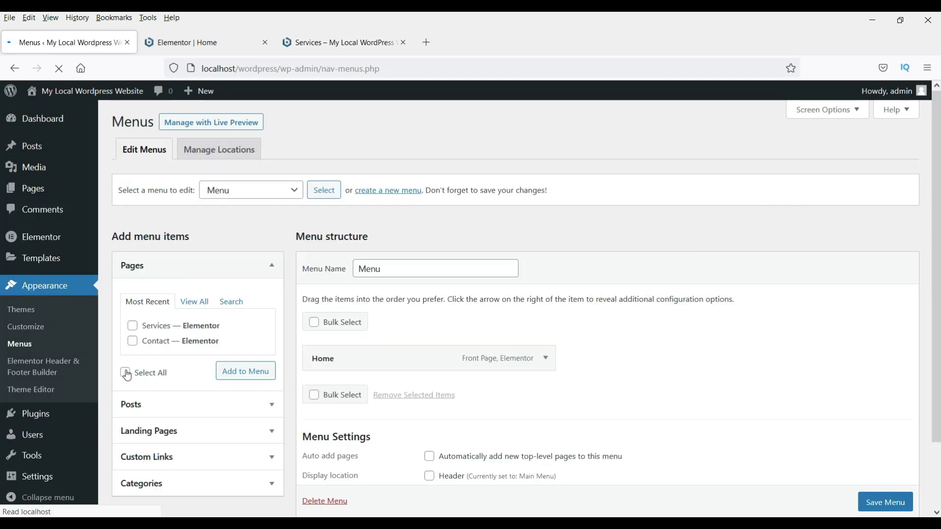
left_click(132, 341)
left_click(132, 325)
left_click(245, 378)
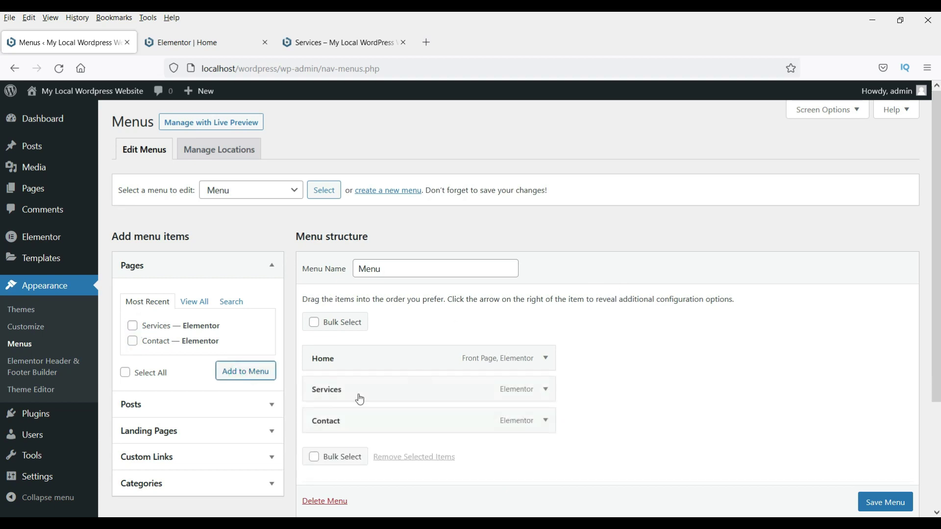
left_click(878, 506)
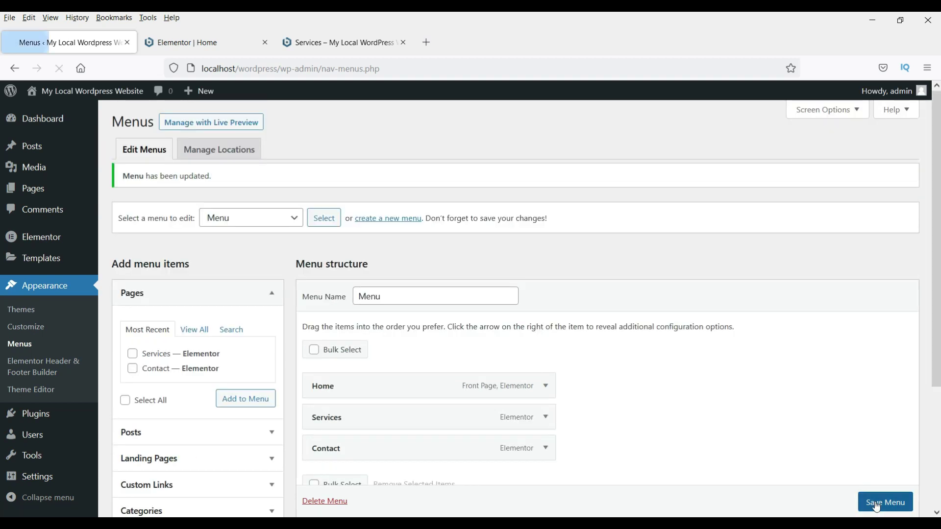
left_click(334, 47)
left_click(59, 68)
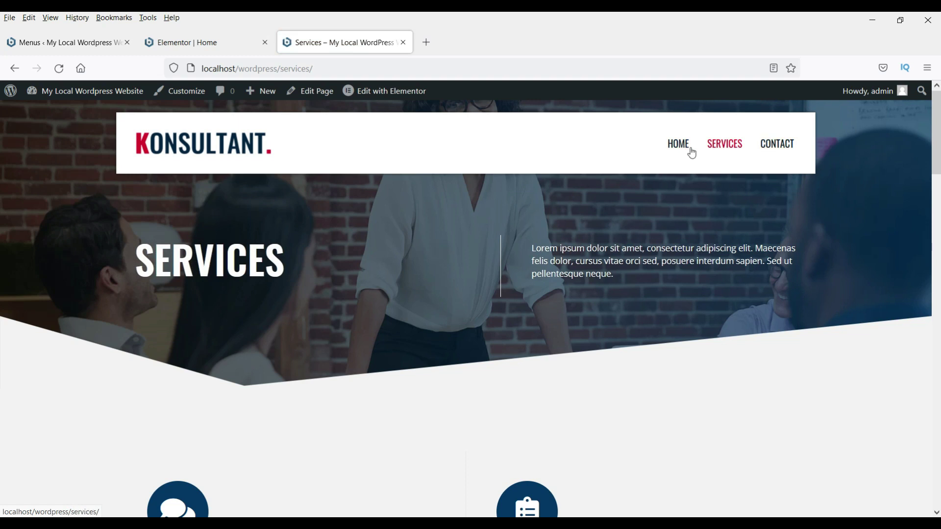
Follow the header's CONTACT link from Services, then HOME to reach the Successful Strategy homepage
scroll(672, 244, "down", 7)
scroll(671, 230, "up", 7)
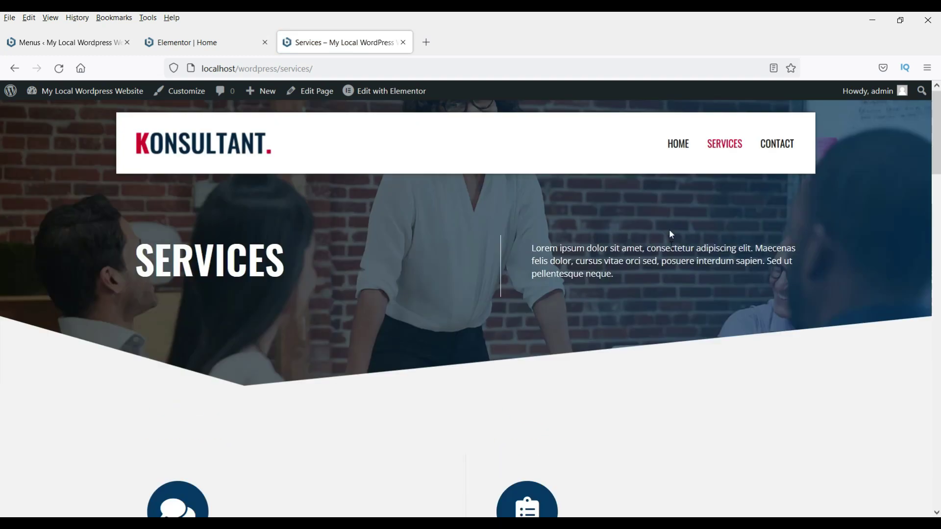
left_click(786, 152)
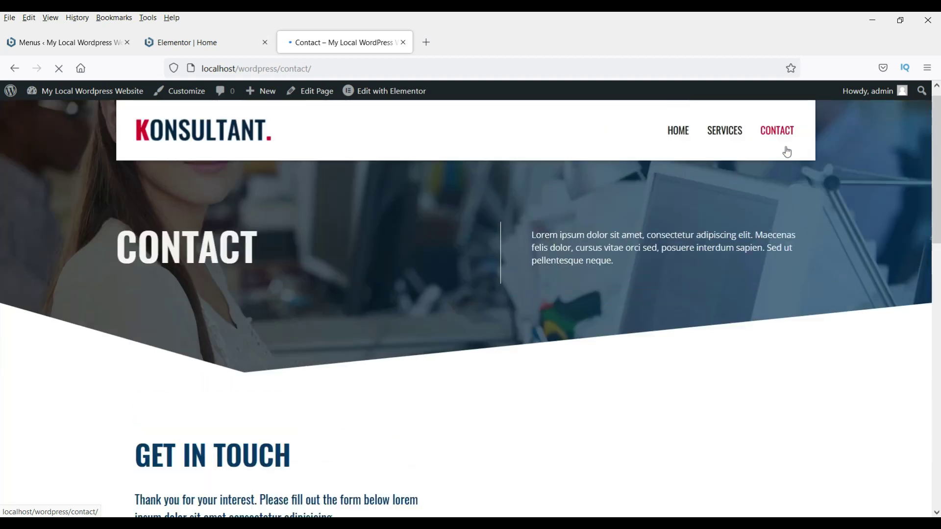
left_click(677, 146)
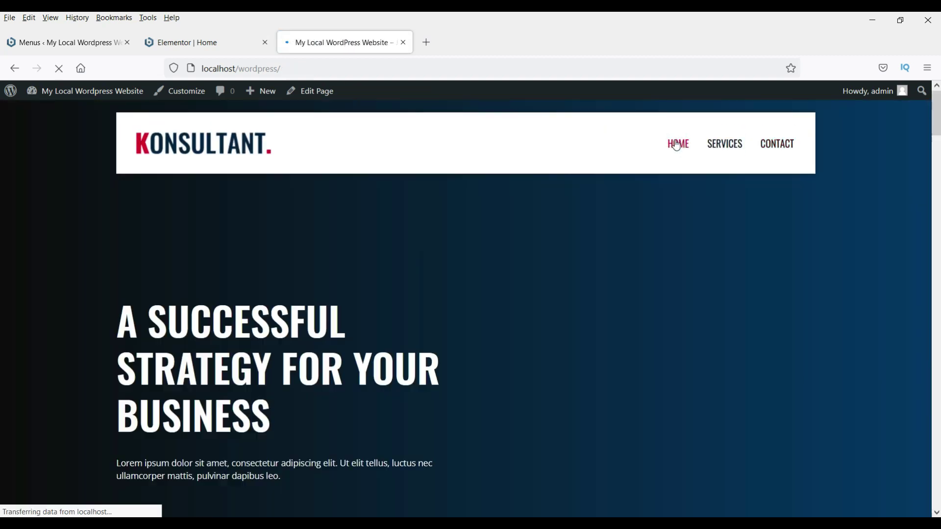